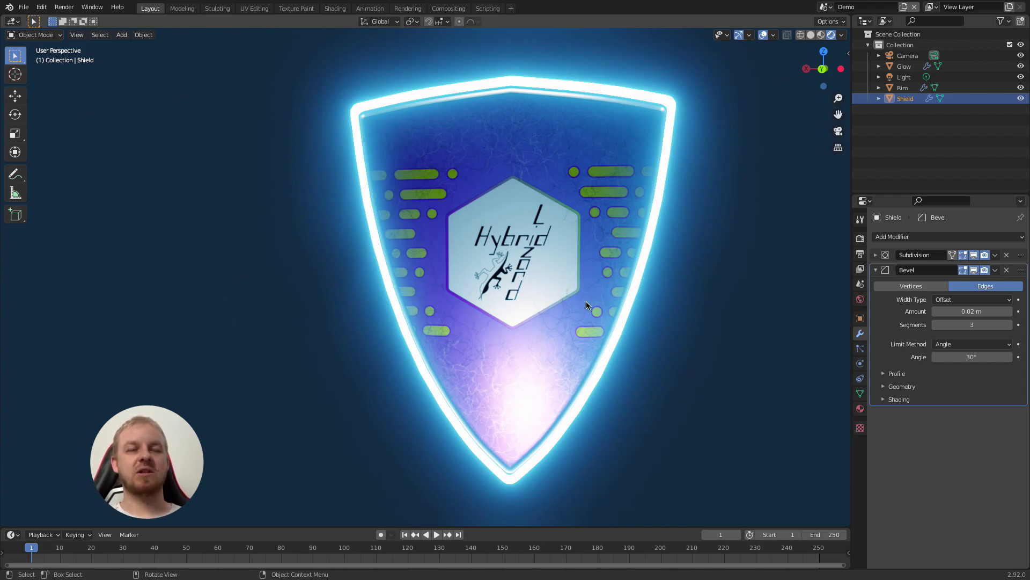
mouse_move(565, 363)
middle_mouse_down()
mouse_move(550, 330)
mouse_move(561, 314)
mouse_move(593, 356)
mouse_move(517, 360)
mouse_move(555, 365)
middle_mouse_up()
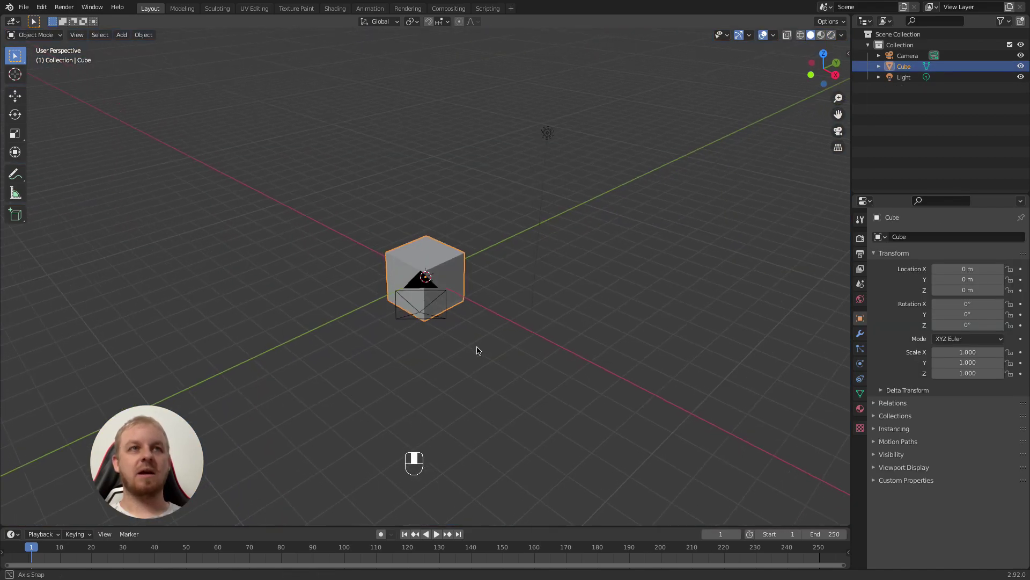
In Edit Mode, flatten the cube along the Y axis into a thin upright slab.
middle_click_drag(477, 350, 503, 340)
key("Tab")
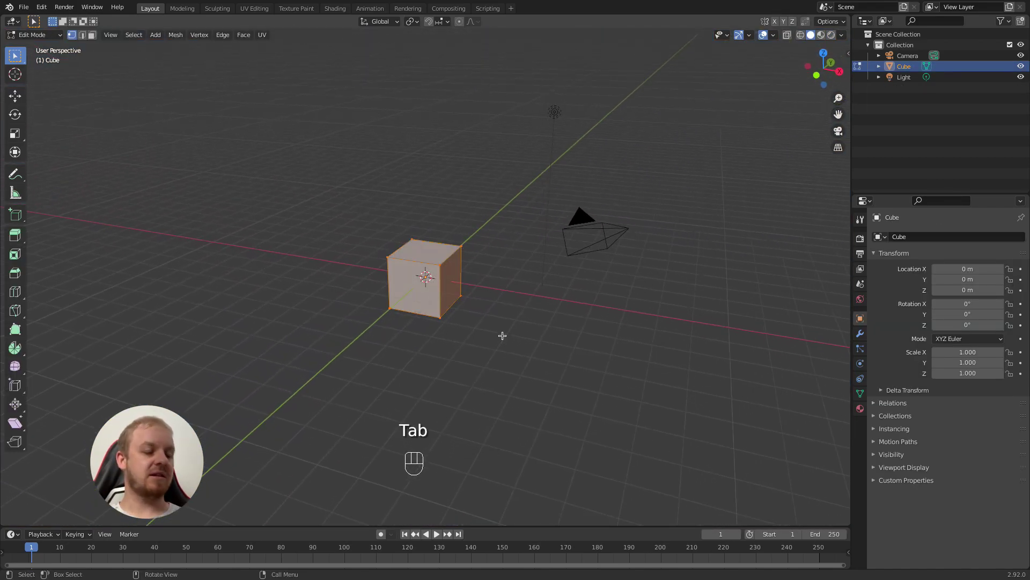
key("s")
key("y")
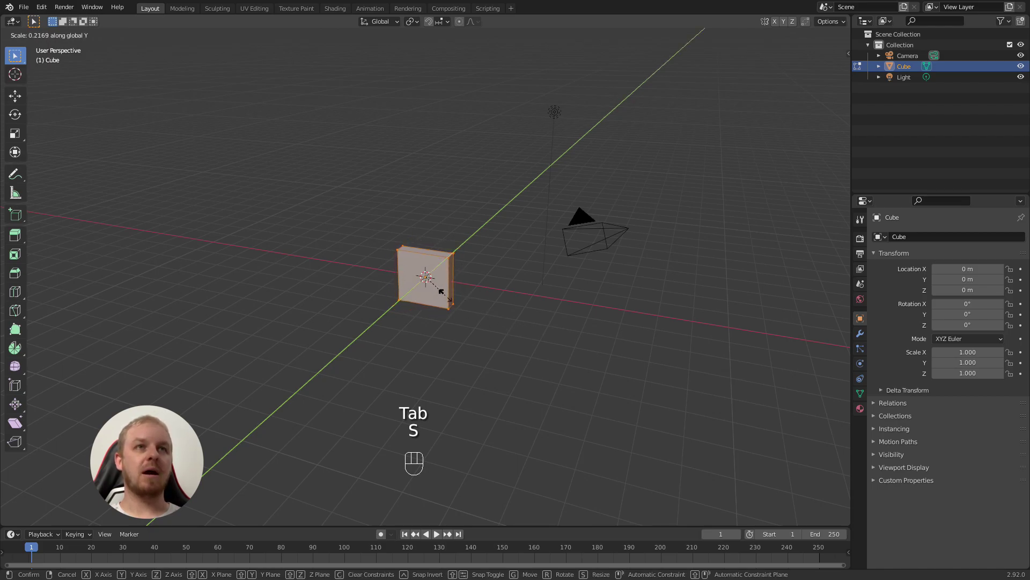
left_click(430, 283)
middle_click_drag(429, 284, 635, 356)
key("s")
key("y")
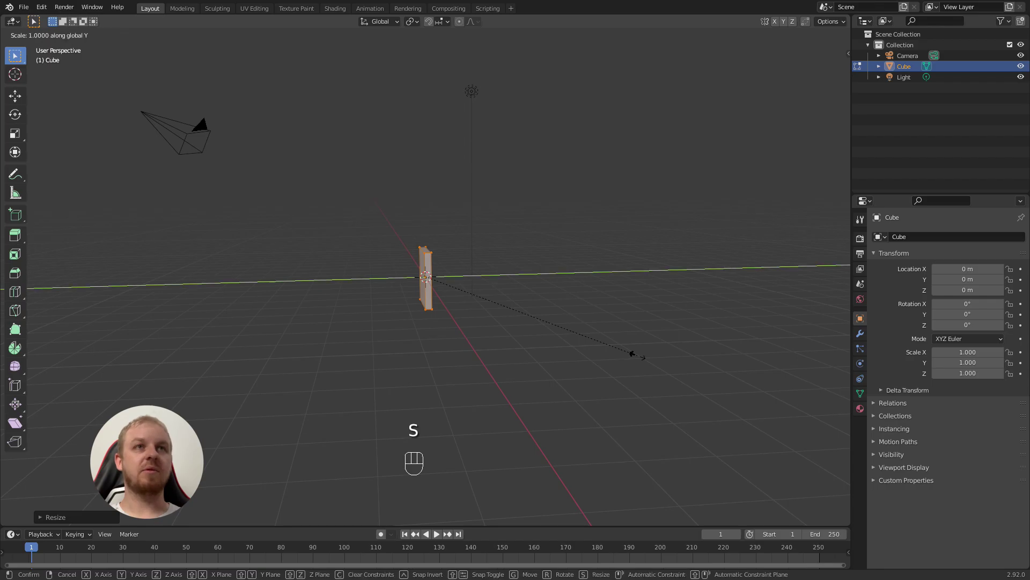
left_click(526, 333)
From the front view, scale the slab to about 1.73 along Z and widen it slightly along X.
middle_click_drag(381, 292, 495, 294)
key("KP_1")
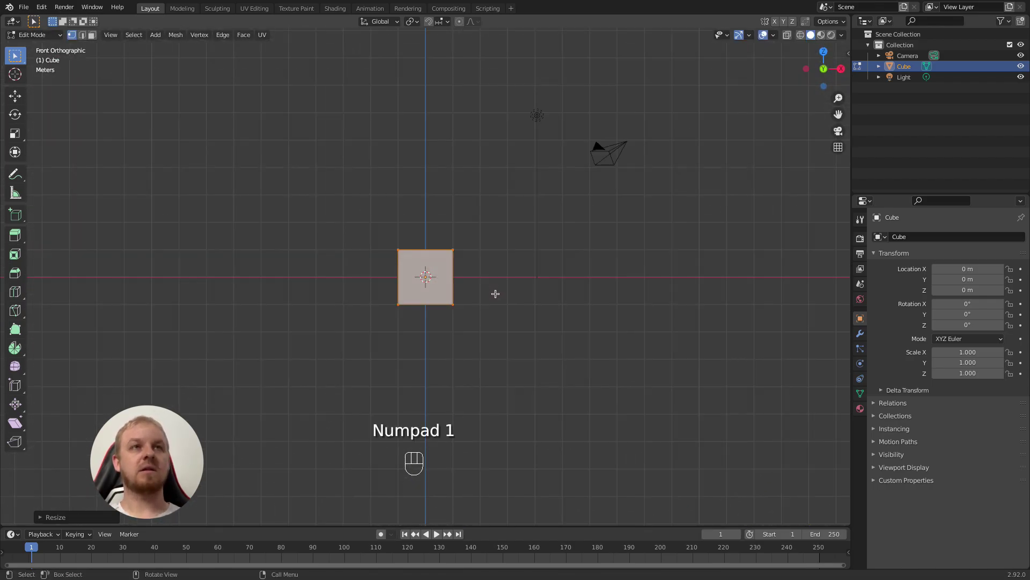
key("s")
key("z")
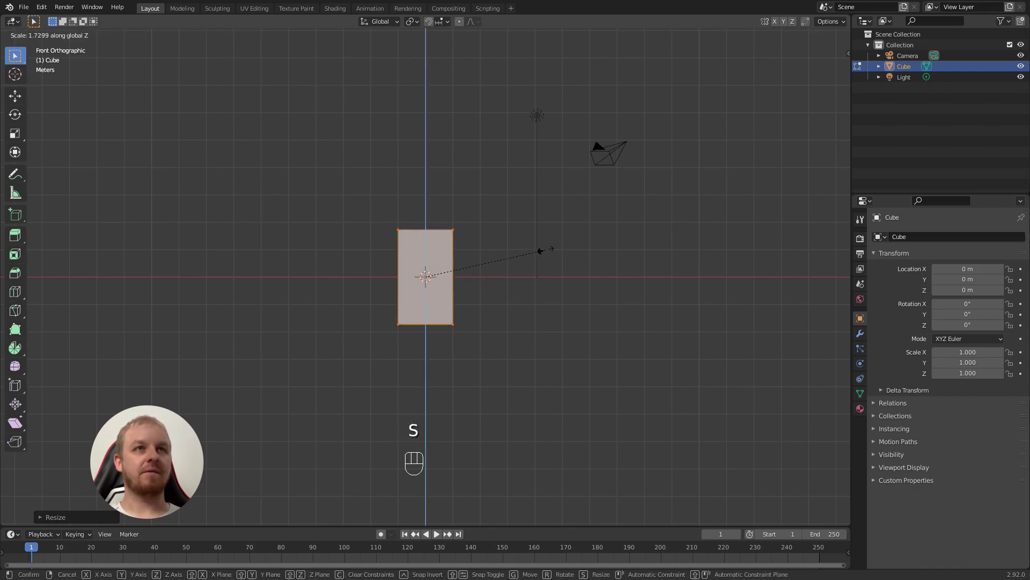
left_click(541, 251)
key("s")
key("x")
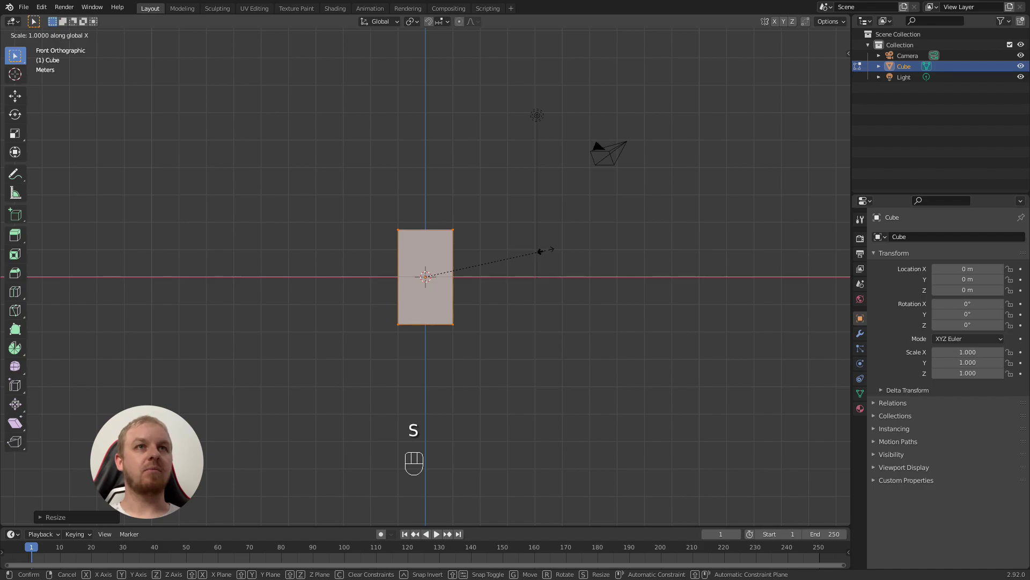
left_click(572, 256)
scroll(481, 309, "up", 5)
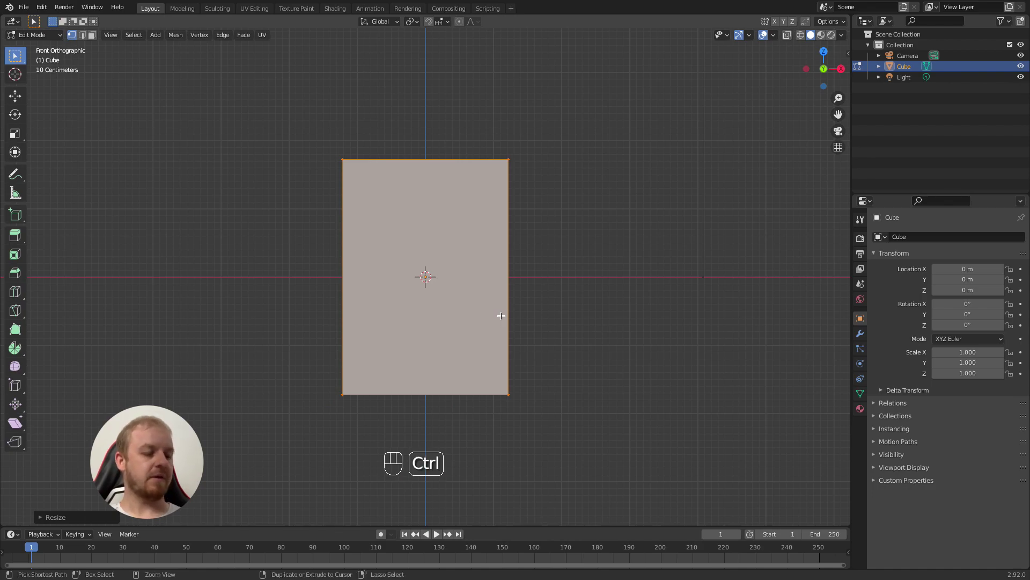
Add a vertical loop cut exactly through the middle of the slab.
key("ctrl+r")
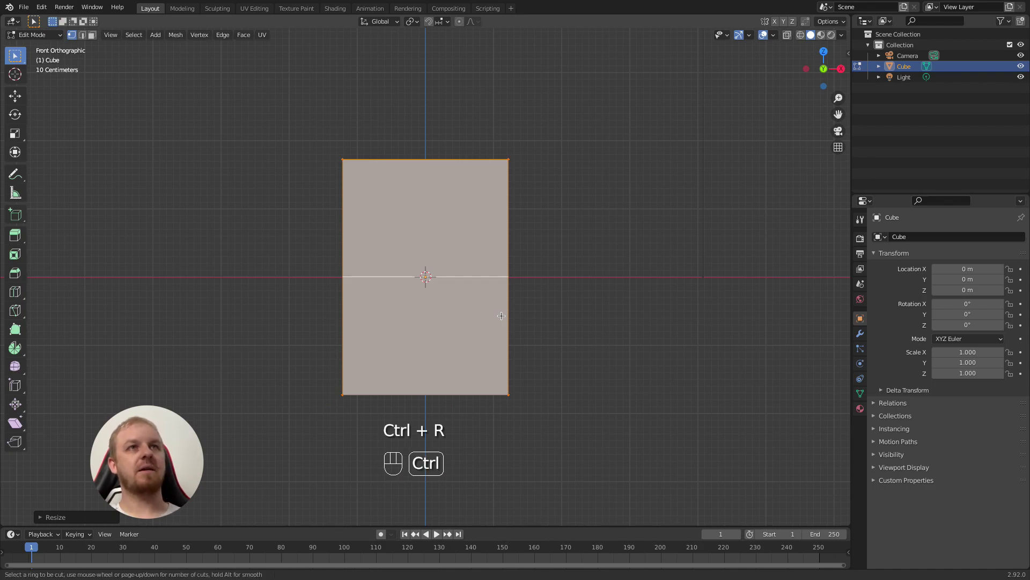
left_click(432, 172)
right_click(440, 181)
middle_click_drag(473, 242, 502, 329)
With X-ray on, delete the outer vertices of one half so only half the slab remains.
key("alt+z")
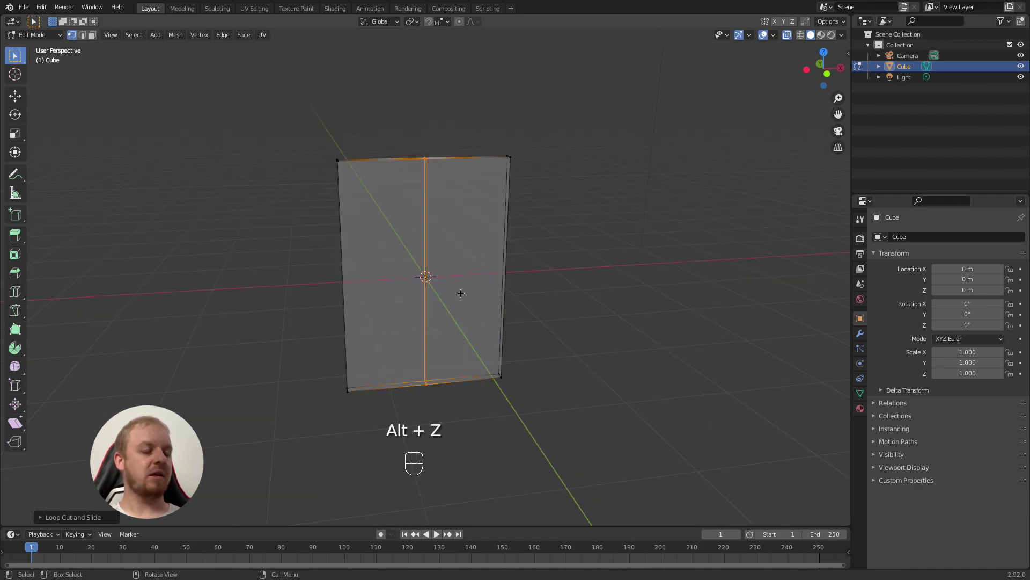
key("a")
key("a")
key("b")
left_click_drag(368, 131, 309, 469)
key("x")
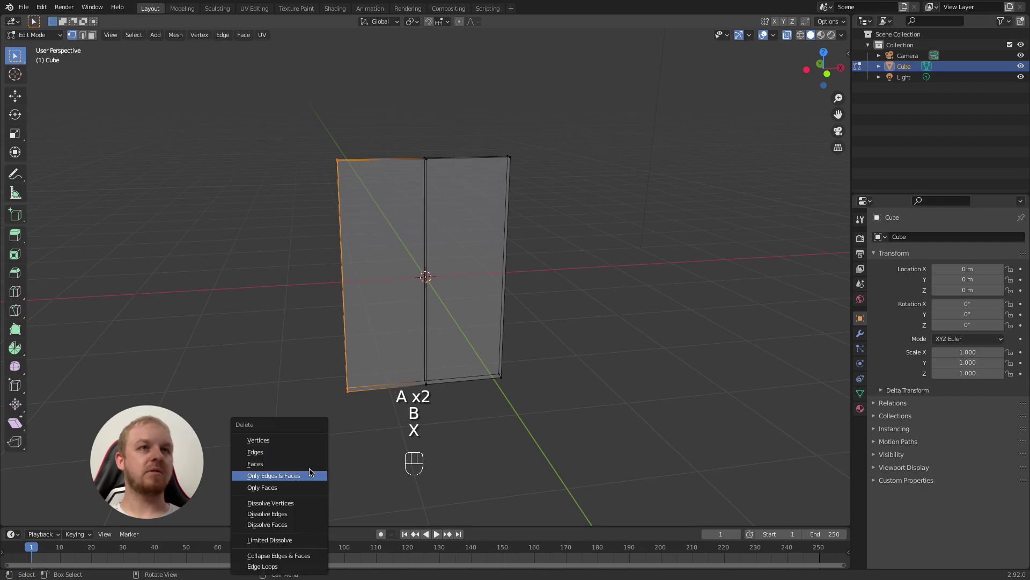
left_click(295, 440)
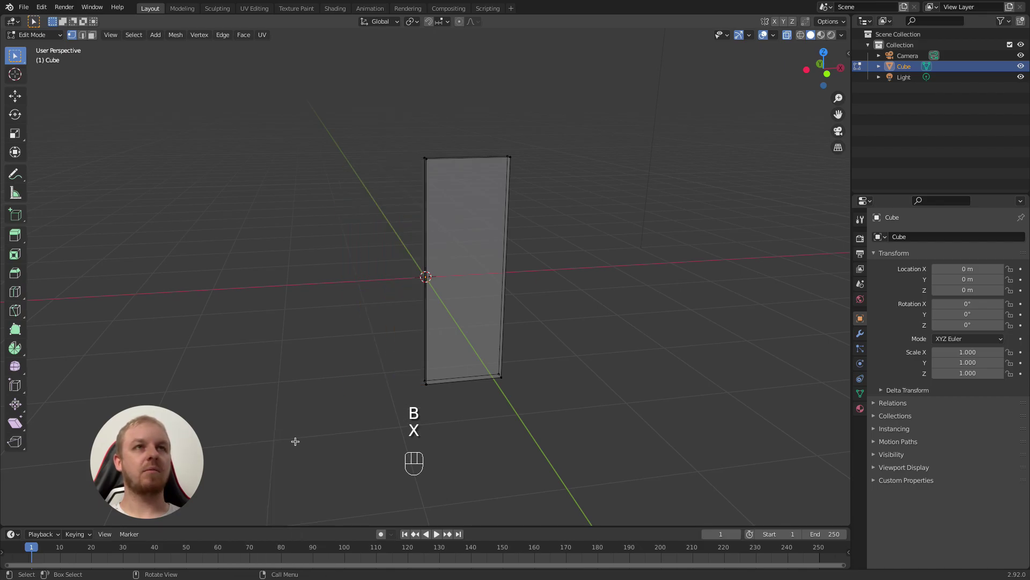
Add a Mirror modifier on the X axis to the half slab.
left_click(861, 334)
left_click(900, 236)
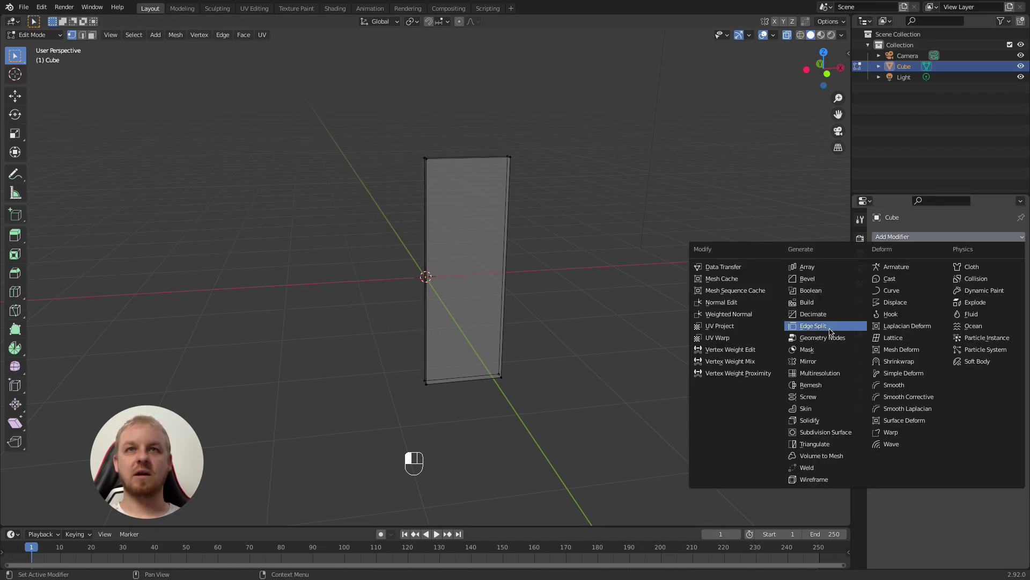
left_click(810, 363)
middle_click_drag(529, 329, 484, 338)
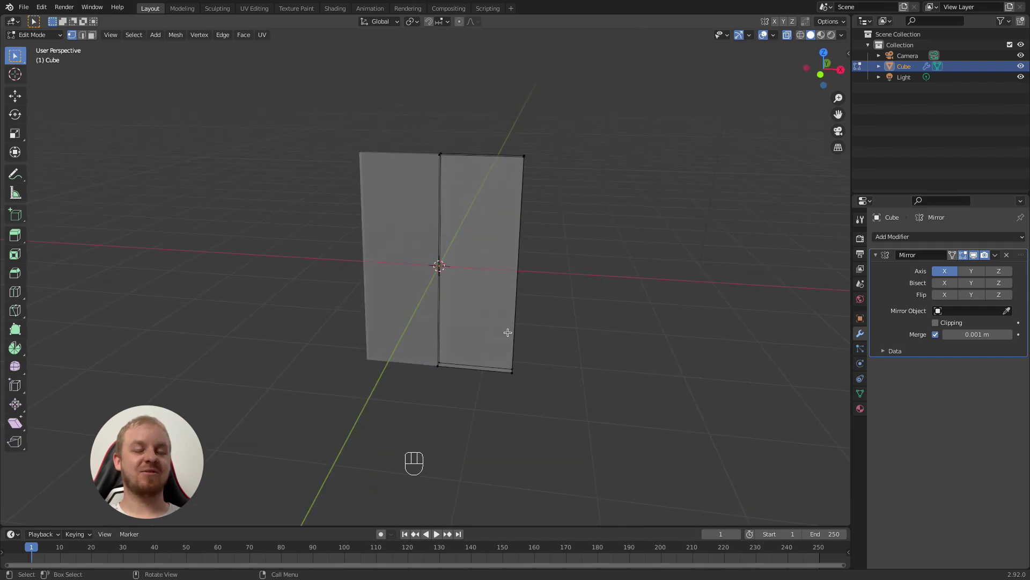
Move the lower outer corner vertices about 1.06 m inward to taper the slab towards its base.
key("KP_1")
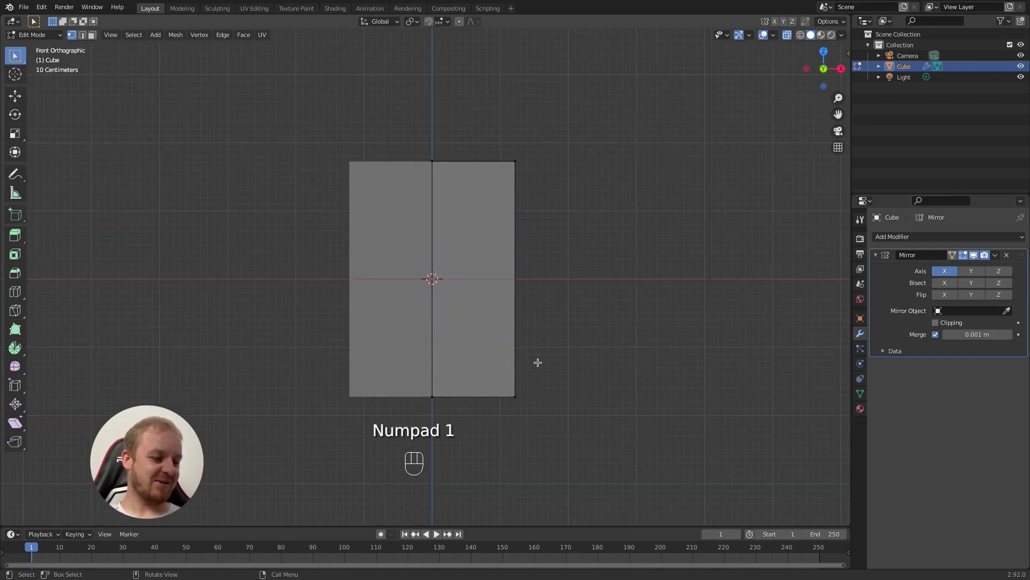
key("c")
left_click(517, 394)
right_click(635, 428)
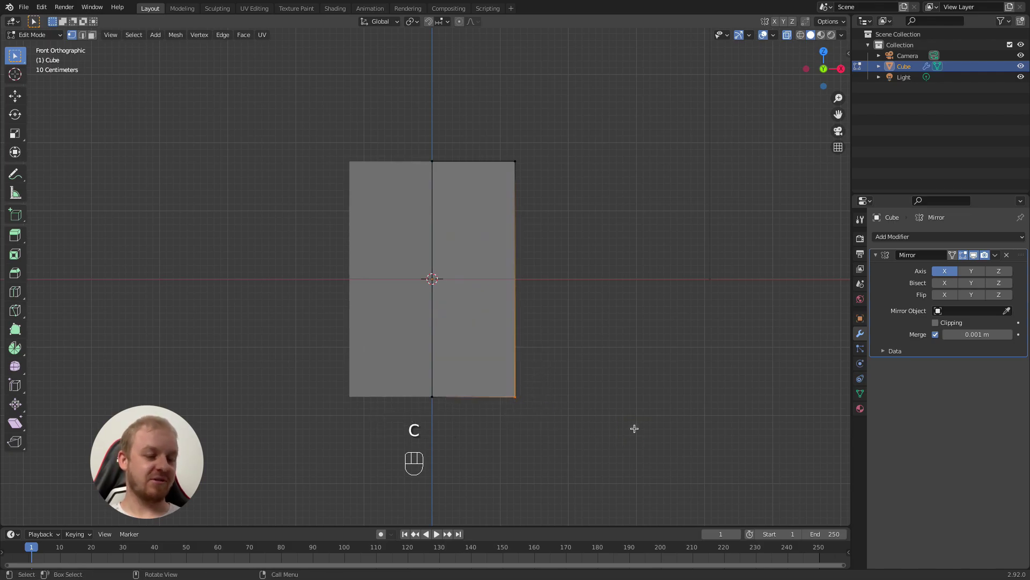
key("g")
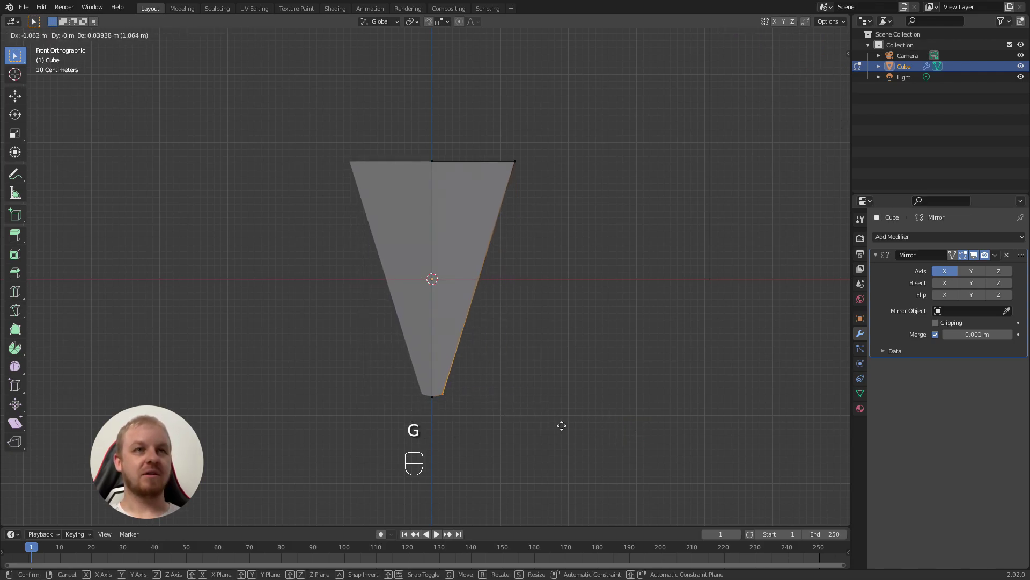
left_click(562, 425)
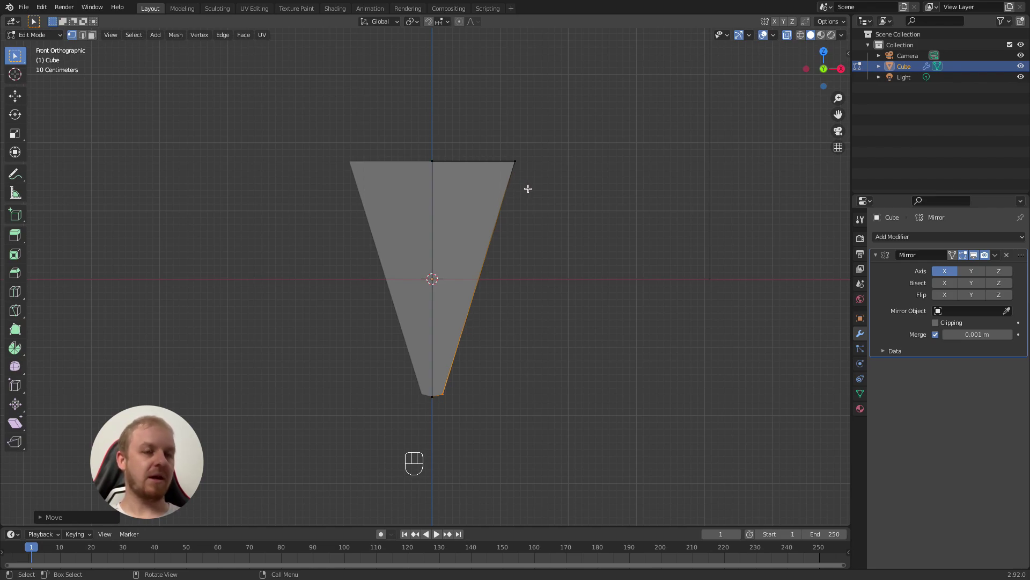
Raise the vertices at the middle of the upper edge slightly along Z to form a shallow peak.
key("a")
key("a")
key("a")
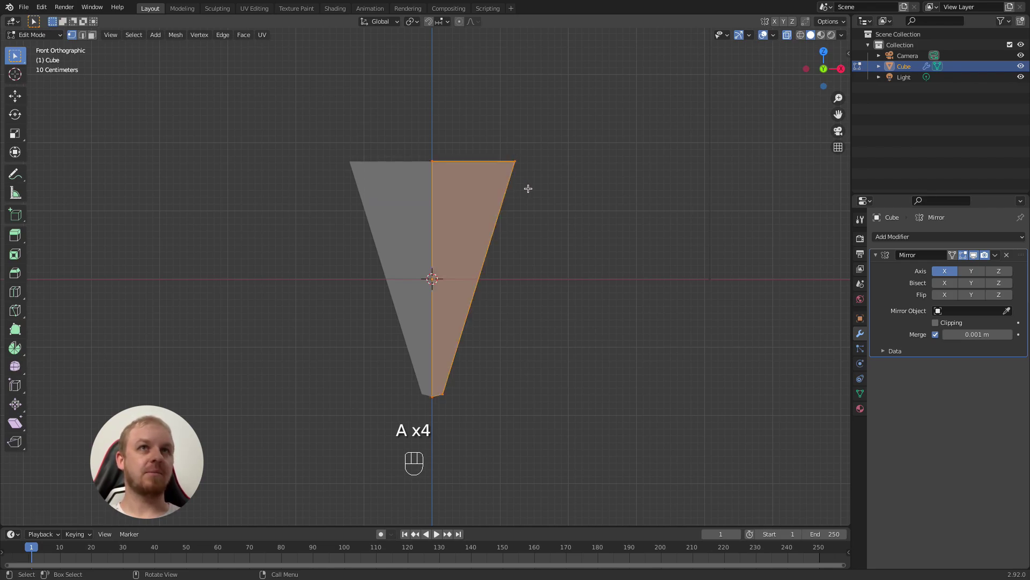
key("a")
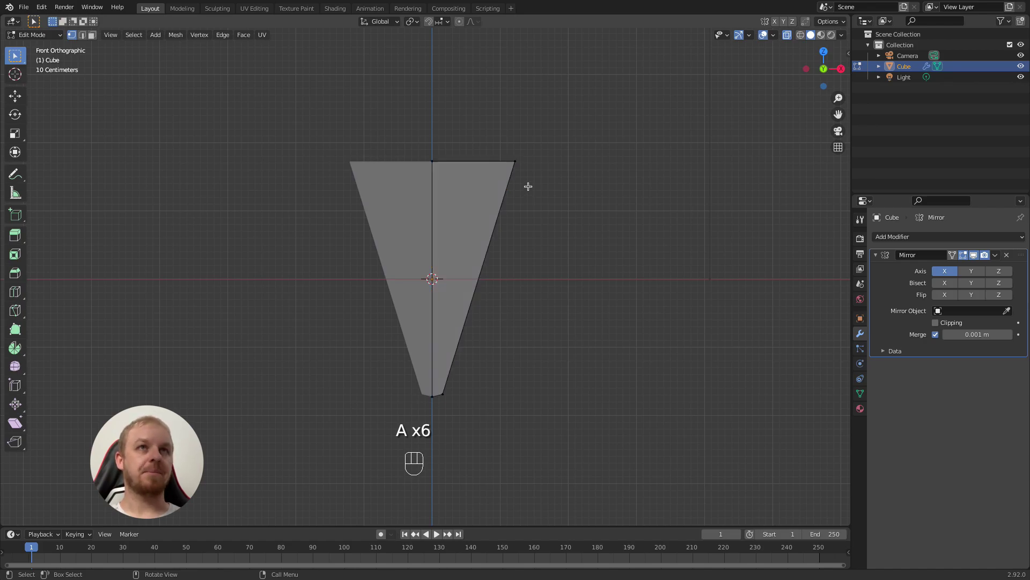
key("b")
left_click_drag(446, 153, 410, 181)
key("g")
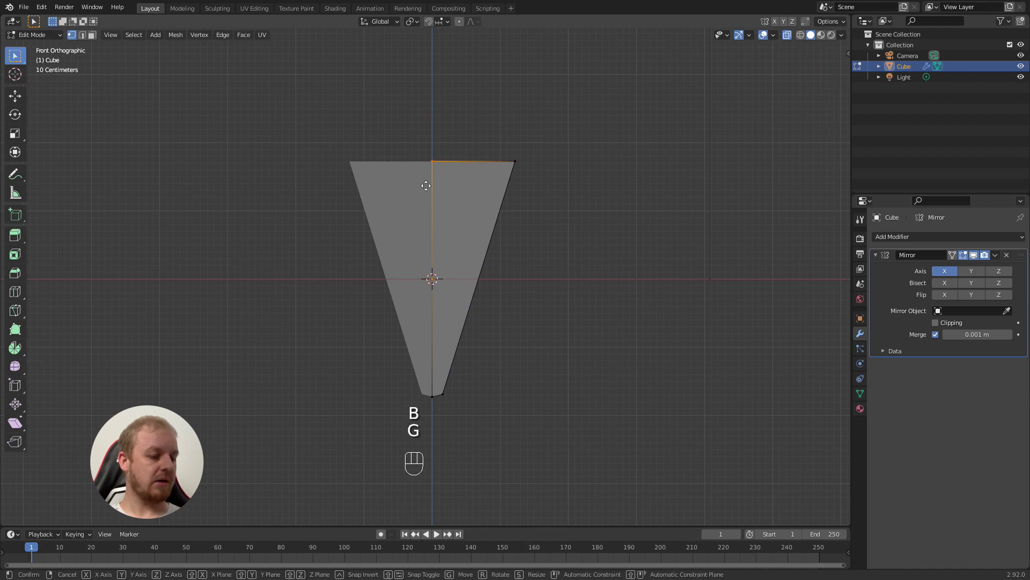
key("z")
left_click(429, 180)
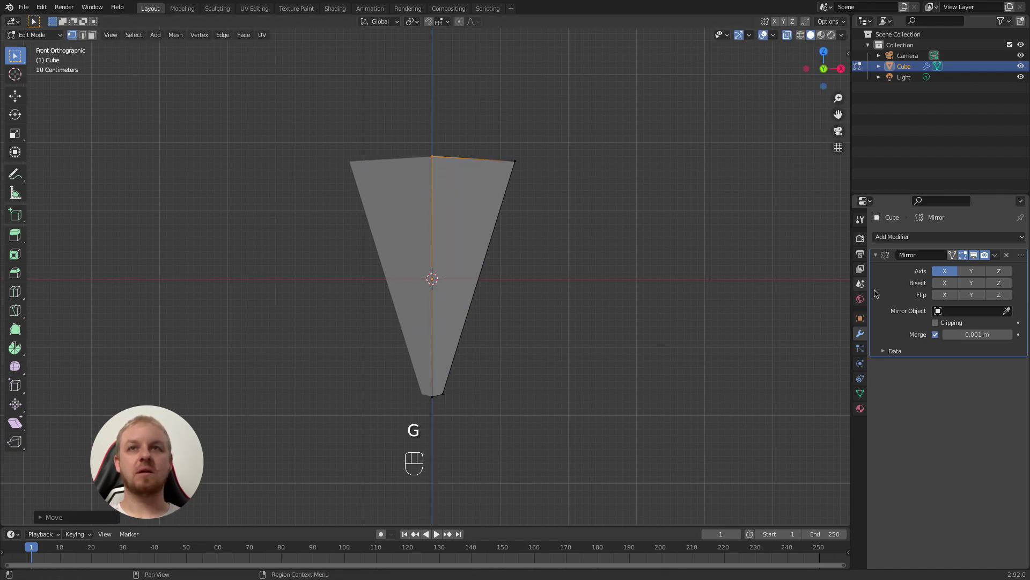
Enable clipping on the Mirror modifier and add three horizontal loop cuts across the half slab.
key("ctrl+r")
scroll(458, 234, "up", 2)
left_click(458, 235)
Move the outer side vertices of the new loops outward to curve the shield's side.
key("c")
left_click_drag(497, 217, 484, 278)
key("g")
key("a")
key("a")
key("c")
left_click(495, 278)
key("g")
Add two vertical loop cuts to the half shield and reposition the lower outer vertices to round its outline.
key("ctrl+r")
scroll(476, 364, "up", 1)
left_click(476, 363)
key("a")
key("a")
scroll(450, 389, "up", 6)
key("c")
key("g")
left_click(534, 359)
key("c")
key("g")
left_click(474, 434)
Adjust the individual vertices near the shield's lower tip to follow the rounded outline.
key("a")
key("a")
scroll(494, 354, "down", 3)
key("g")
key("c")
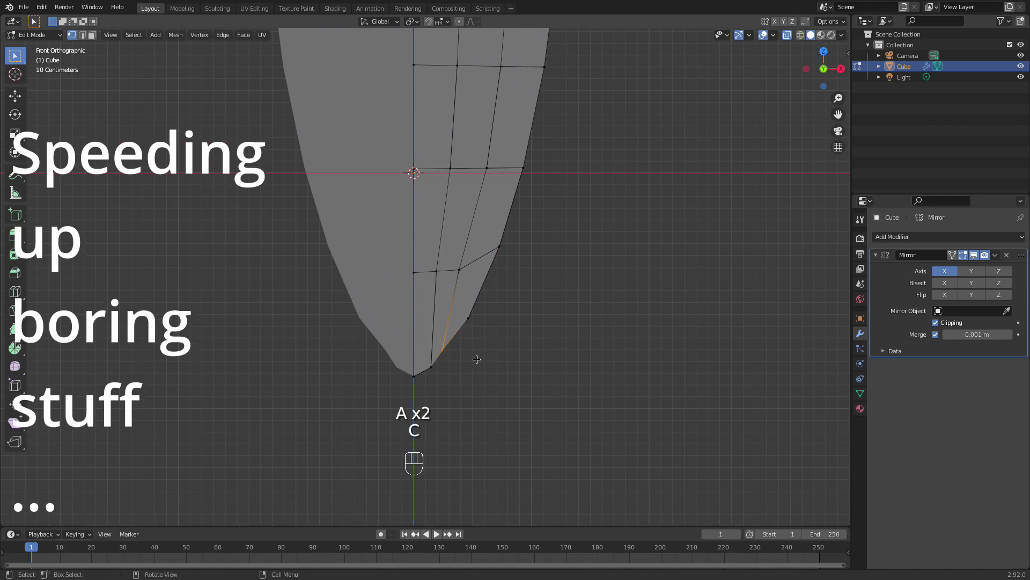
key("g")
key("a")
key("a")
Reposition the vertices along the outer side edge together using proportional editing.
scroll(473, 322, "down", 5)
key("c")
left_click_drag(479, 156, 446, 293)
key("g")
key("o")
left_click(498, 166)
key("g")
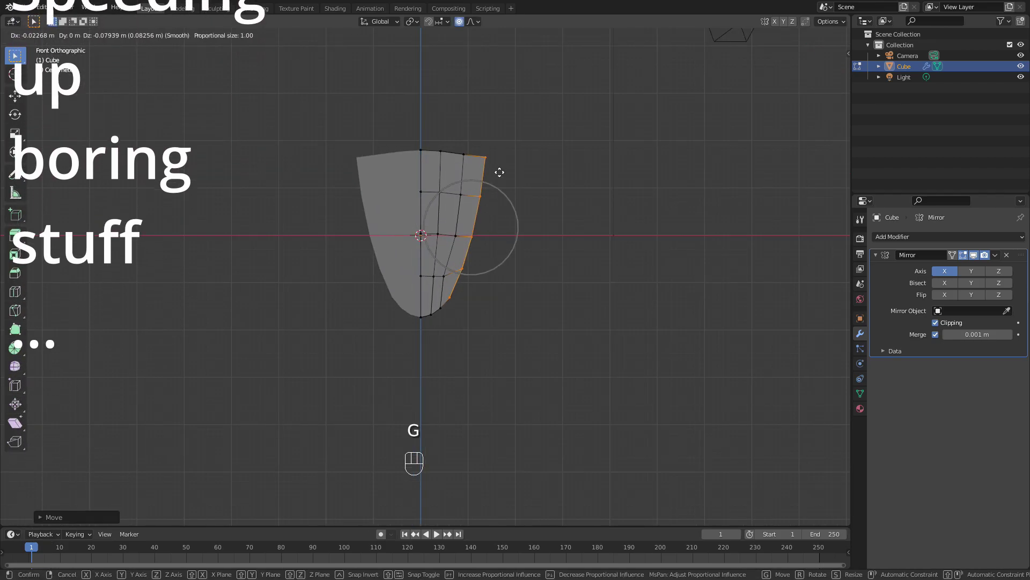
left_click(499, 171)
Level a horizontal row of vertices across the half shield by scaling it to 0 along Z.
key("a")
key("a")
key("c")
scroll(466, 87, "up", 5)
key("a")
key("a")
key("b")
left_click_drag(593, 229, 328, 292)
key("s")
key("z")
key("0")
Change the proportional editing falloff and move the shield's vertices again.
key("a")
key("a")
left_click(473, 22)
left_click(447, 124)
key("g")
scroll(496, 284, "down", 4)
Select the whole mesh and scale the shield along the X axis to adjust its width.
key("Tab")
key("Tab")
key("a")
key("s")
key("x")
left_click(504, 285)
Reposition the vertices at the shield's lower tip and check the shape in Object Mode.
key("a")
key("a")
key("c")
left_click(420, 323)
key("g")
left_click(473, 313)
key("Tab")
key("Tab")
With X-ray off, select the loop of faces around the shield's rim and extrude it along the normals.
mouse_move(401, 248)
middle_mouse_down()
mouse_move(494, 310)
mouse_move(451, 271)
mouse_move(428, 287)
mouse_move(198, 242)
mouse_move(440, 265)
mouse_move(402, 265)
middle_mouse_up()
key("alt+z")
key("3")
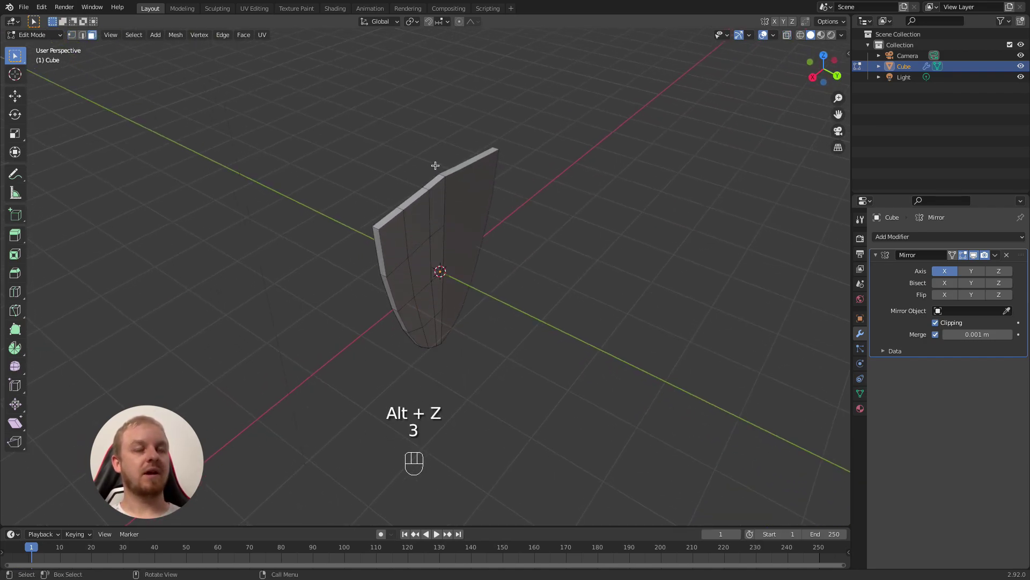
left_click(377, 227, "alt")
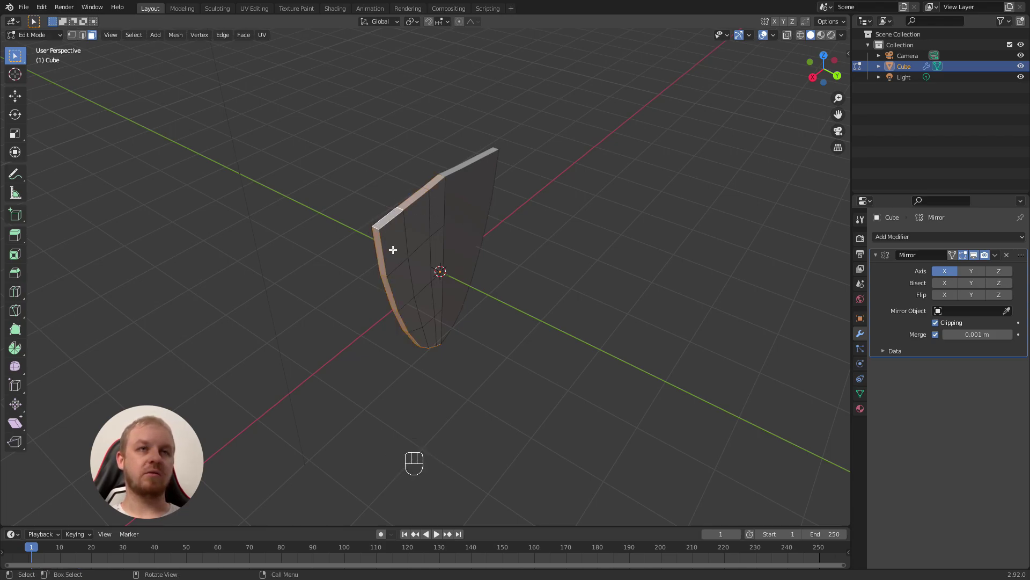
middle_click_drag(445, 325, 453, 272)
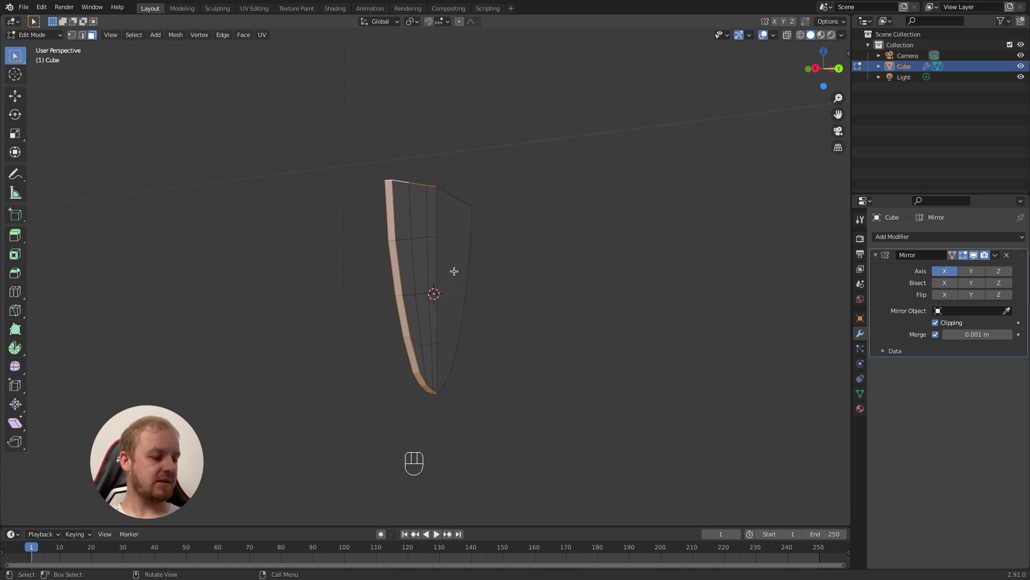
key("alt+e")
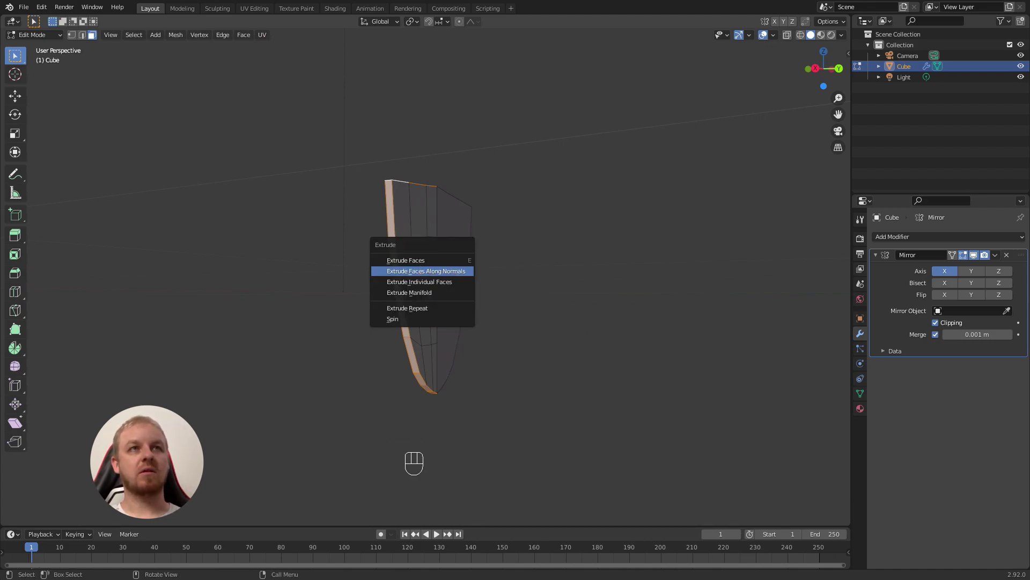
left_click(431, 272)
left_click(541, 322)
Add a Subdivision Surface modifier to the shield.
middle_click_drag(541, 322, 491, 352)
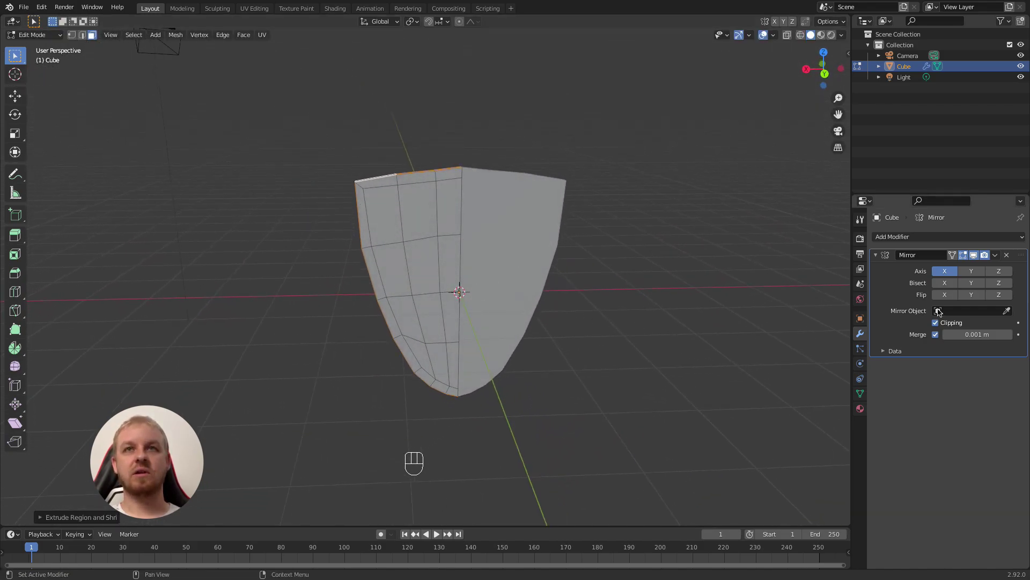
left_click(914, 238)
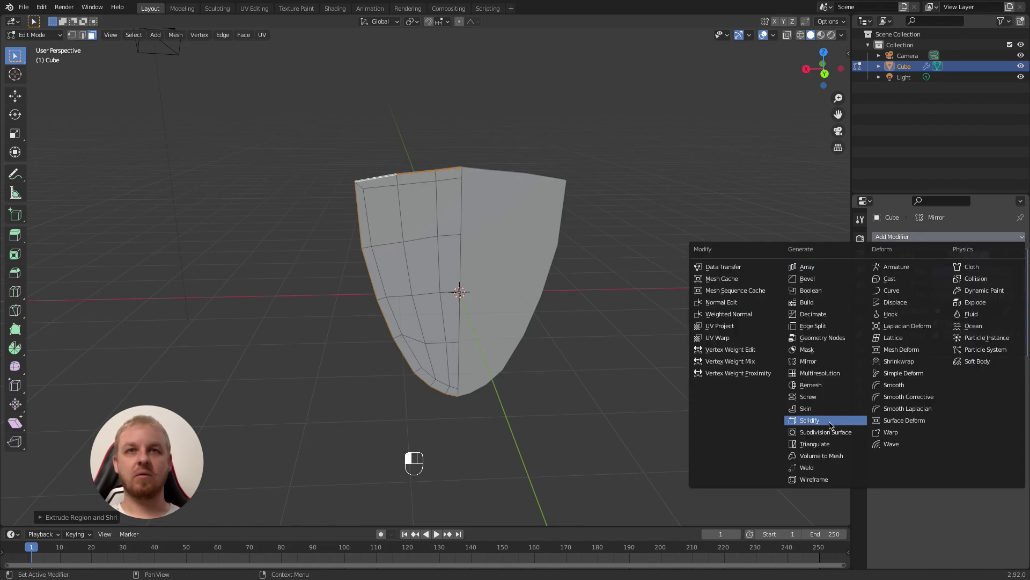
left_click(815, 432)
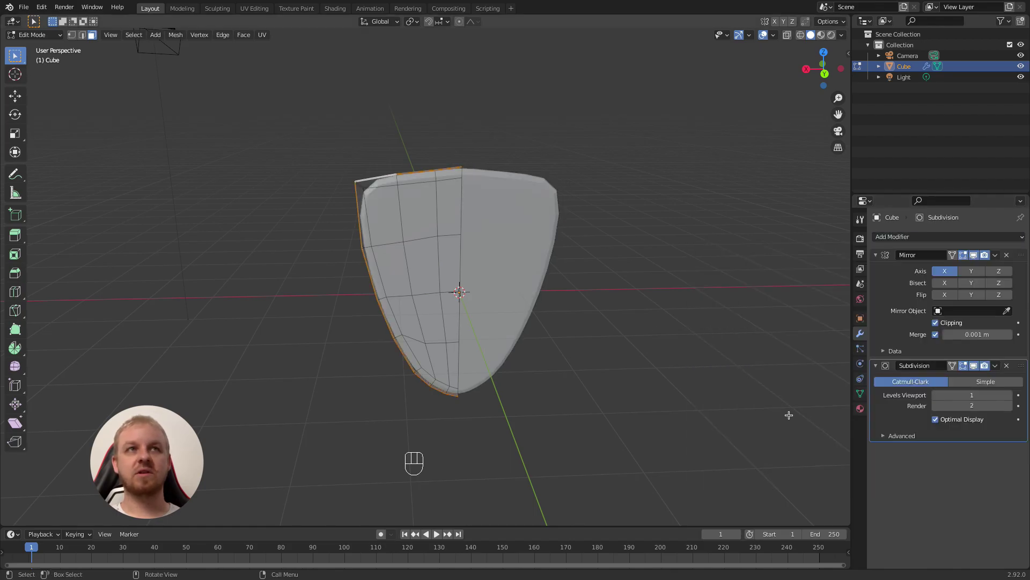
middle_click_drag(500, 282, 497, 218)
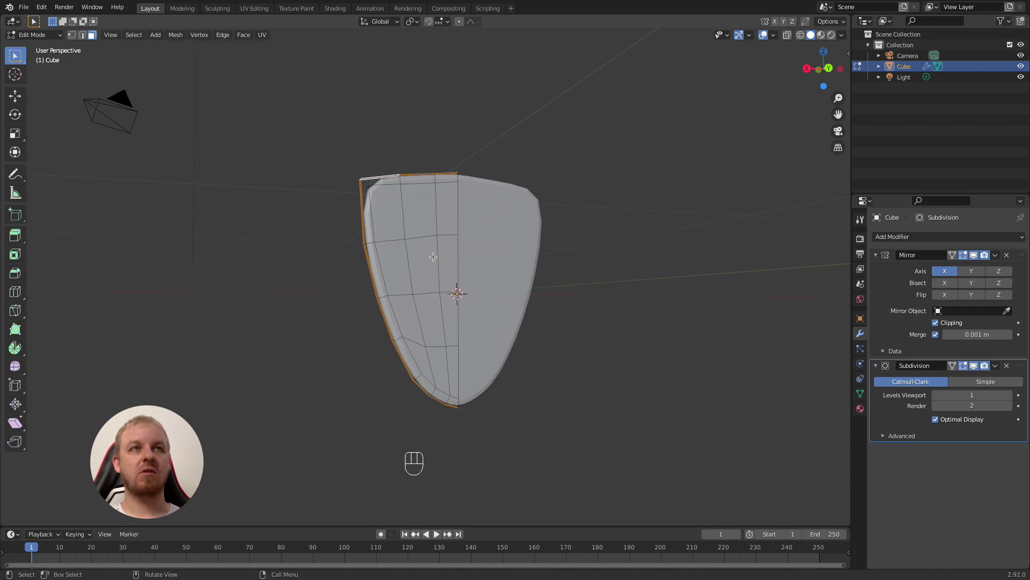
Select the front and back edge loops around the shield's rim and set their Edge Crease to 1.
middle_click_drag(431, 241, 493, 282)
key("2")
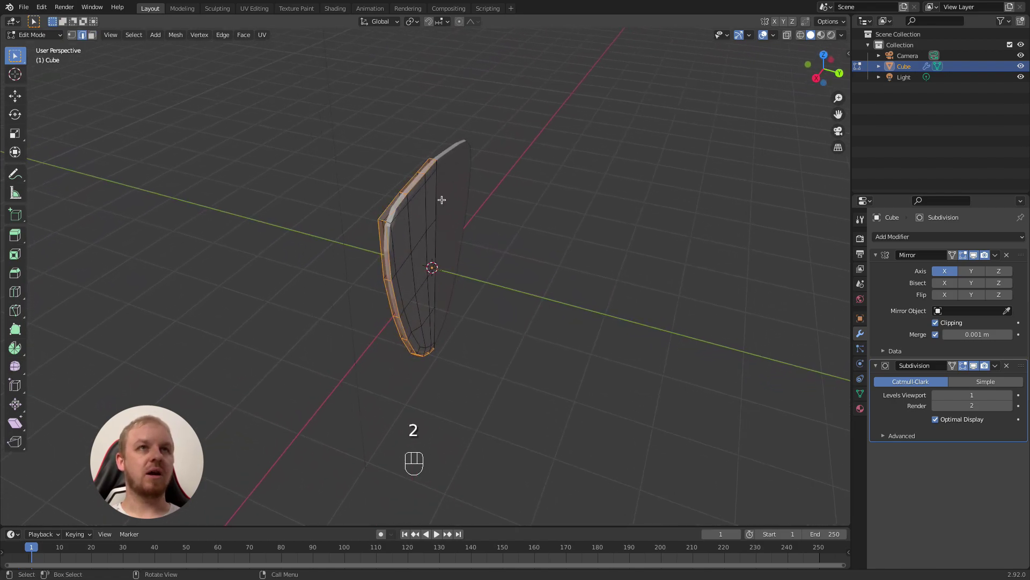
left_click(434, 171, "alt")
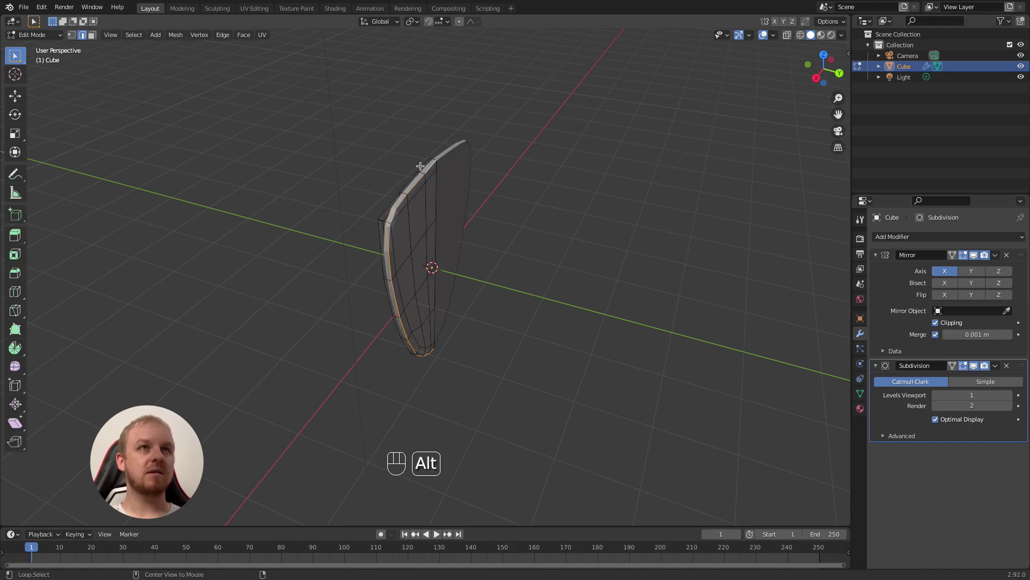
left_click(422, 165, "alt+shift")
middle_click_drag(455, 337, 467, 194)
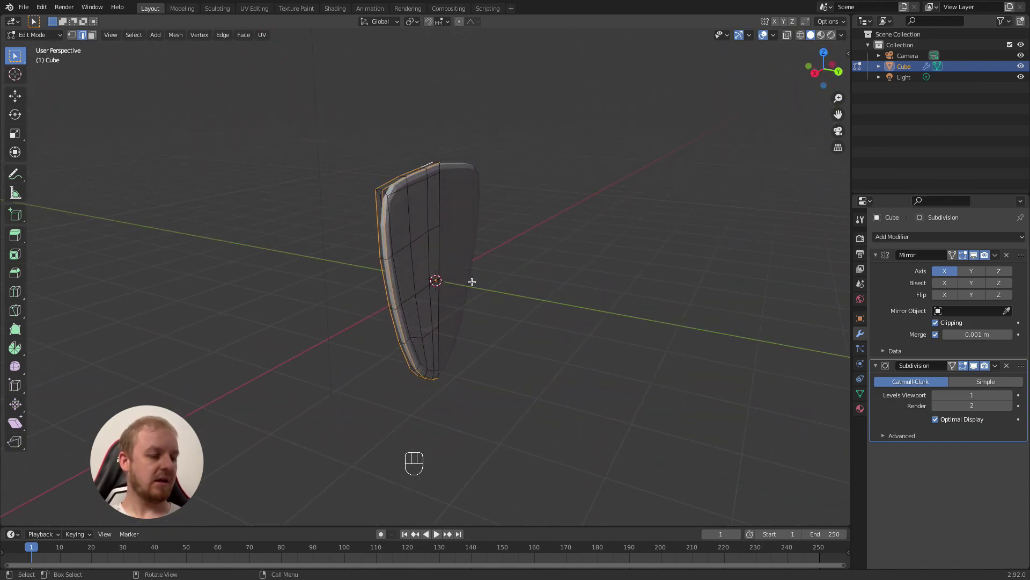
right_click(450, 278)
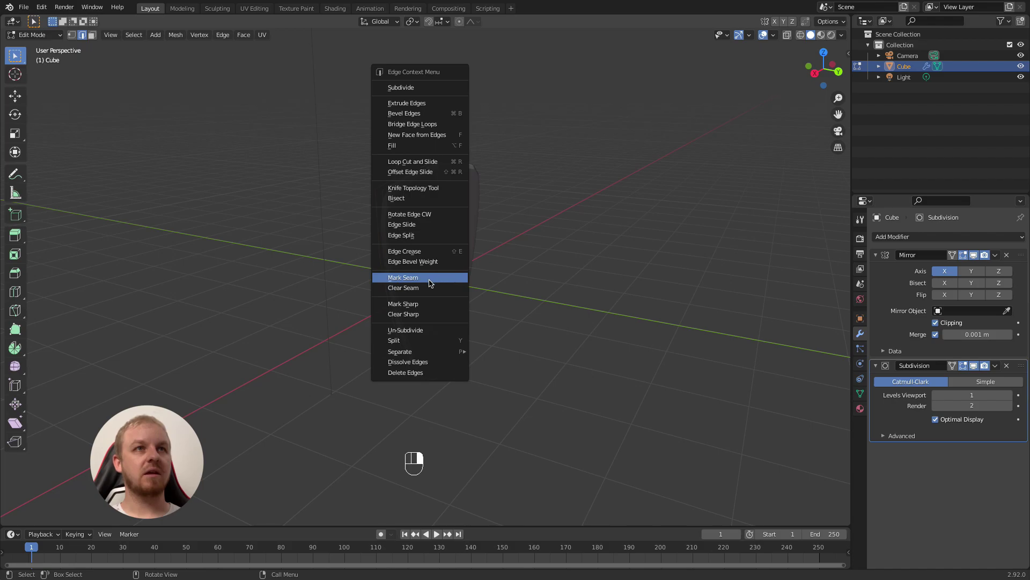
left_click(418, 254)
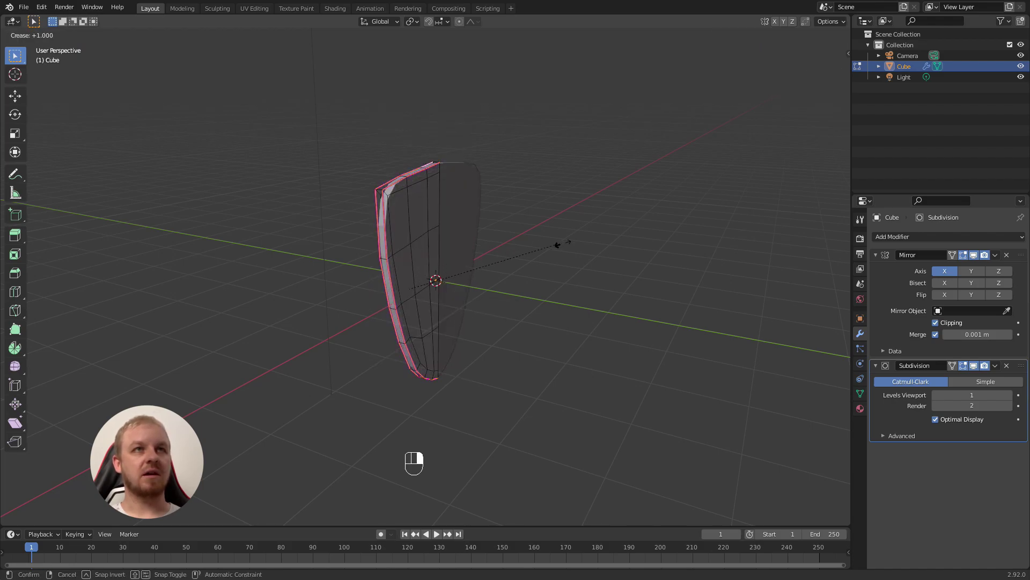
left_click(726, 224)
Apply Edge Crease to the short edges across the rim at the shield's top centre, upper corner and lower tip.
middle_click_drag(529, 379, 498, 410)
left_click(456, 172)
scroll(494, 187, "down", 2)
scroll(439, 200, "up", 5)
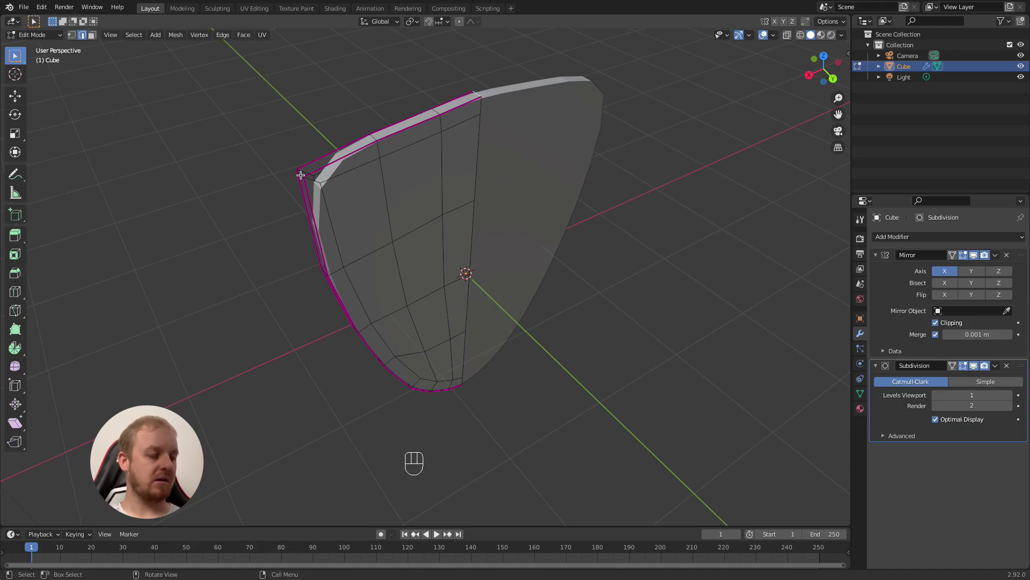
middle_click_drag(407, 393, 440, 289)
middle_click_drag(455, 468, 475, 273, "shift")
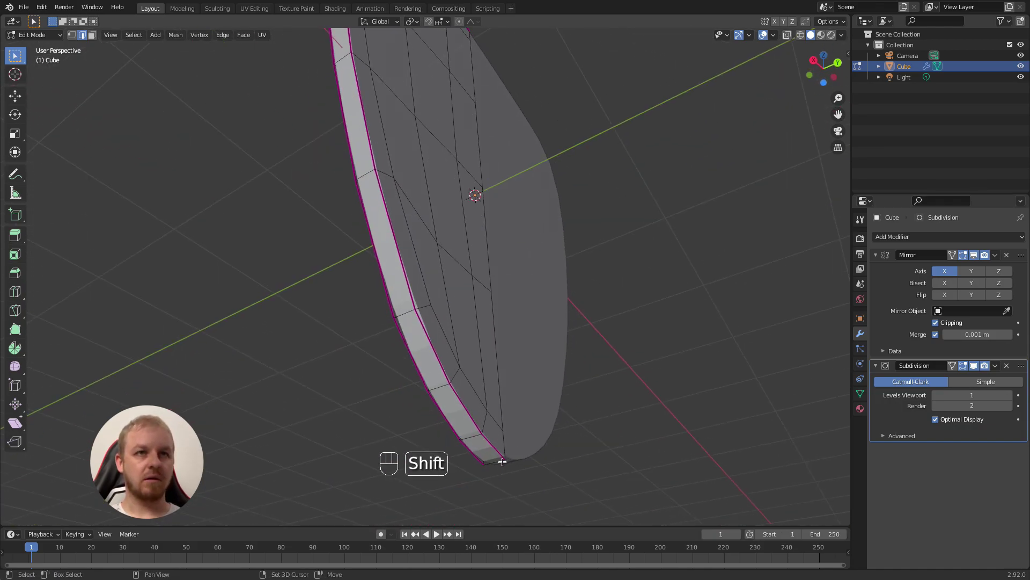
right_click(524, 439)
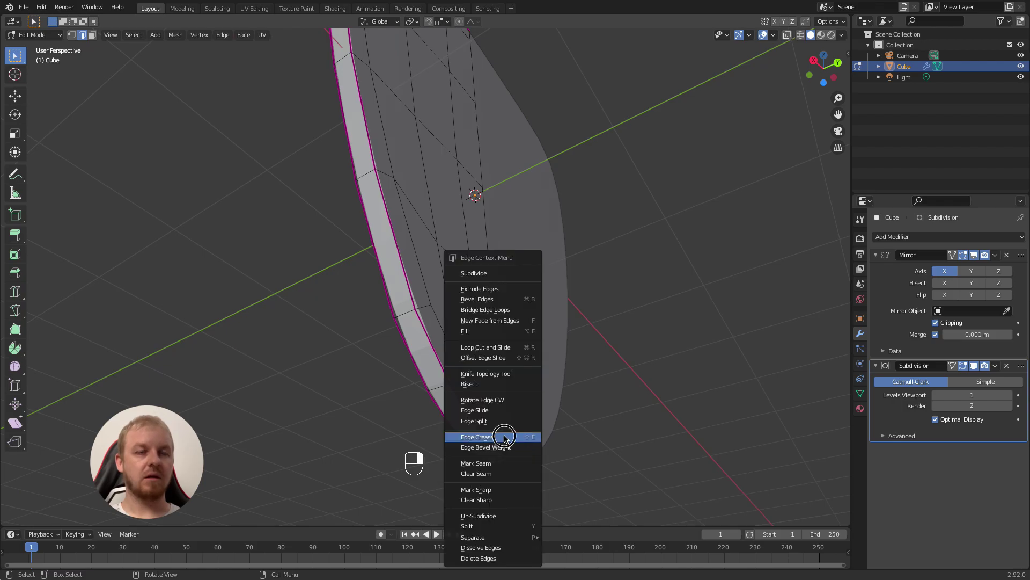
left_click(502, 436)
left_click(157, 64)
Return to Object Mode and shade the shield smooth.
middle_click_drag(225, 189, 418, 221)
key("Tab")
scroll(415, 158, "up", 4)
middle_click_drag(409, 142, 307, 200)
middle_click_drag(379, 228, 465, 223)
middle_click_drag(479, 187, 477, 260, "shift")
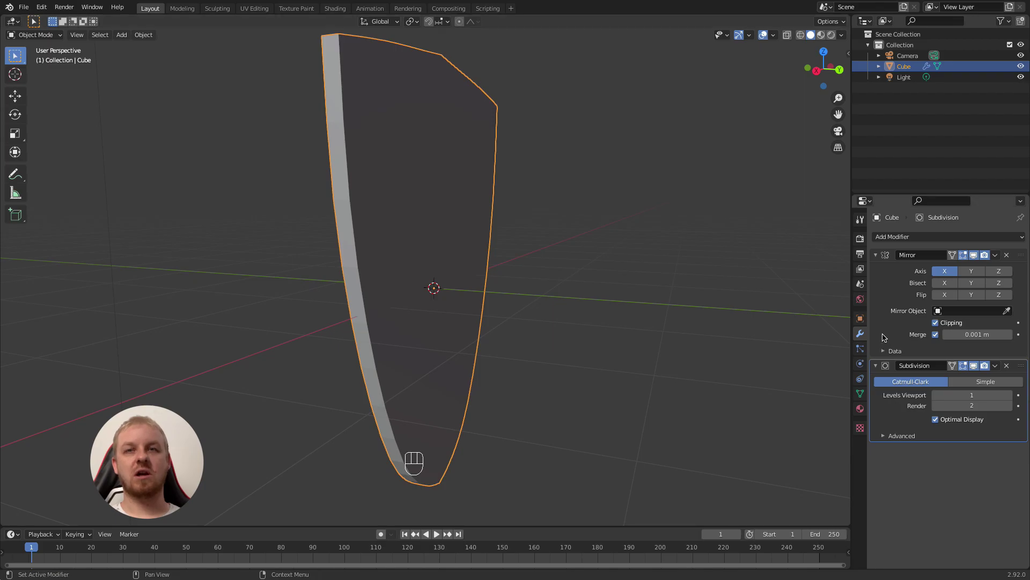
right_click(408, 170)
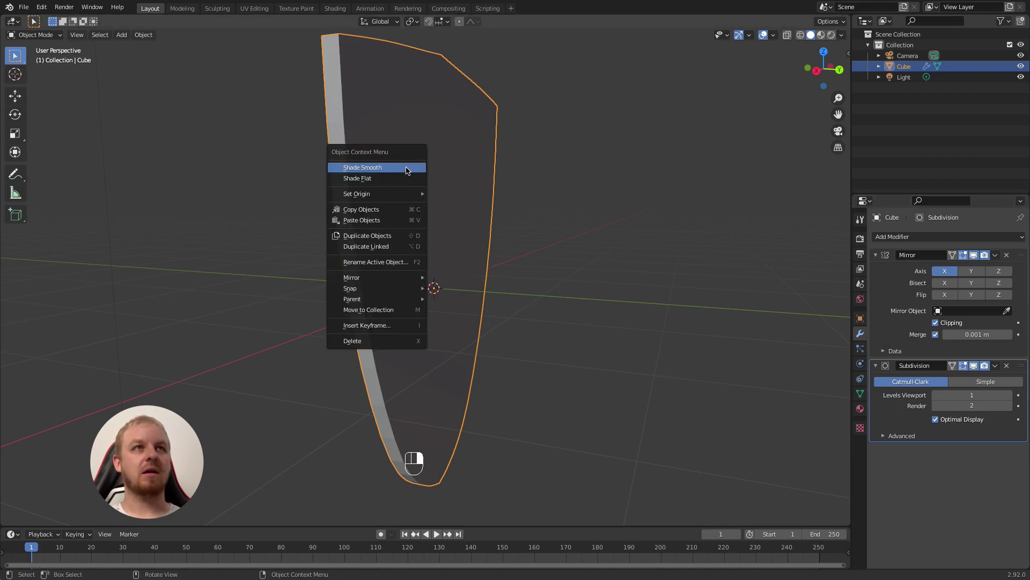
left_click(370, 168)
mouse_move(499, 154)
middle_mouse_down()
mouse_move(414, 230)
mouse_move(387, 168)
mouse_move(373, 179)
mouse_move(439, 177)
middle_mouse_up()
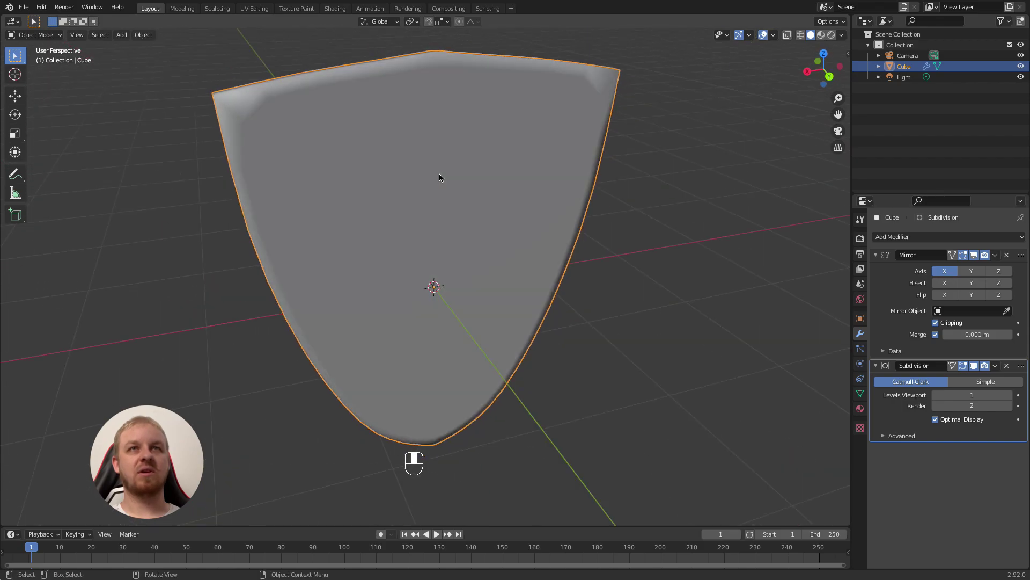
Add a Bevel modifier to the shield with an amount of 0.03 m and 3 segments.
left_click(911, 236)
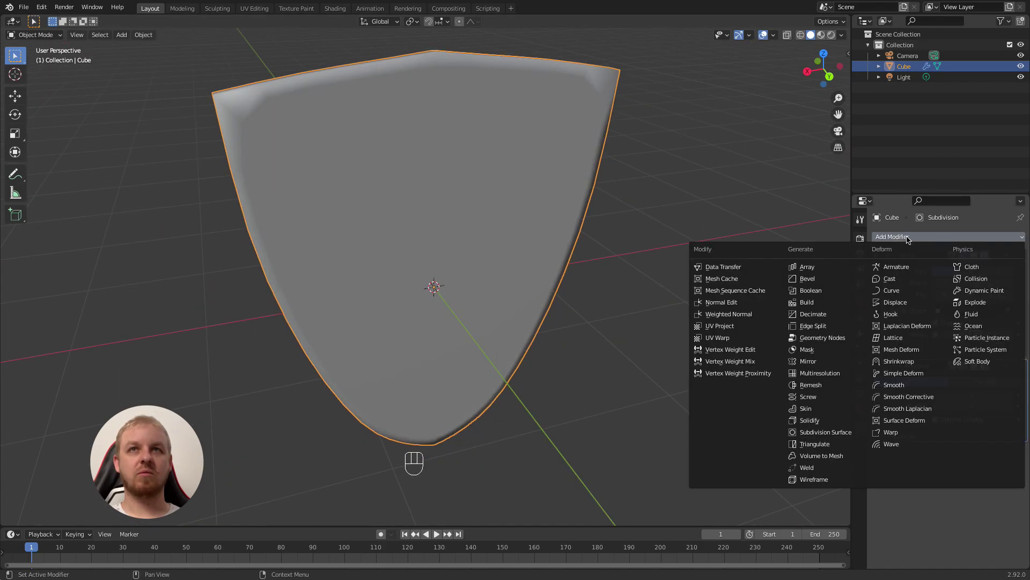
left_click(810, 279)
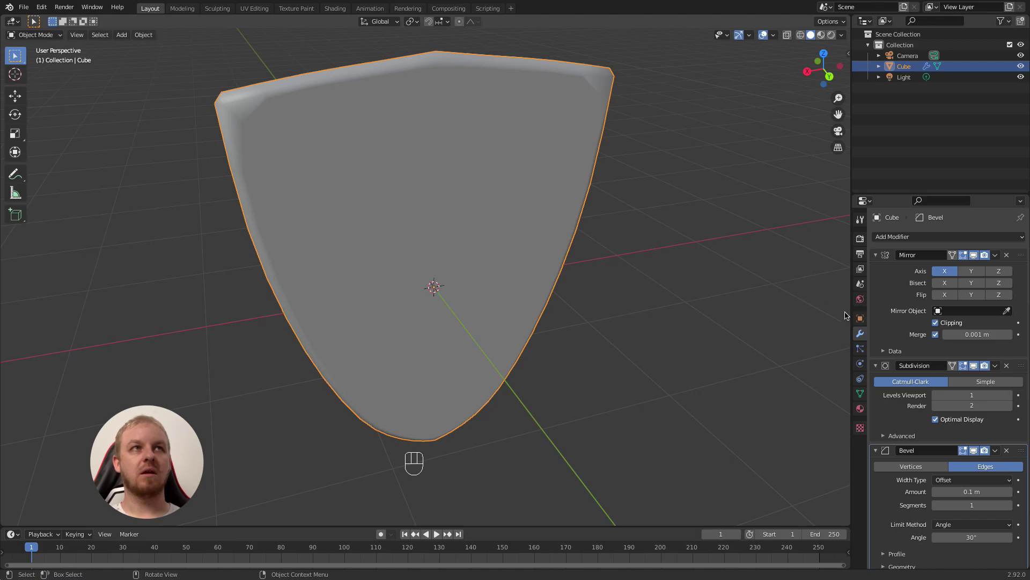
left_click_drag(975, 491, 938, 492)
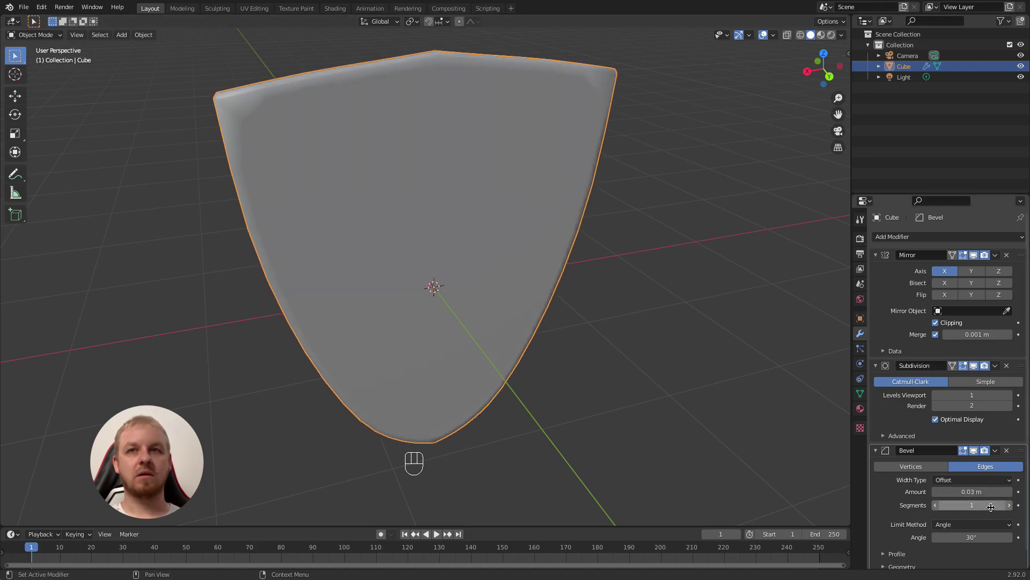
left_click(1009, 506)
middle_click_drag(428, 227, 563, 272)
In Edit Mode from the top view, enable X-ray and circle-select the vertices along the shield's centre line.
key("KP_7")
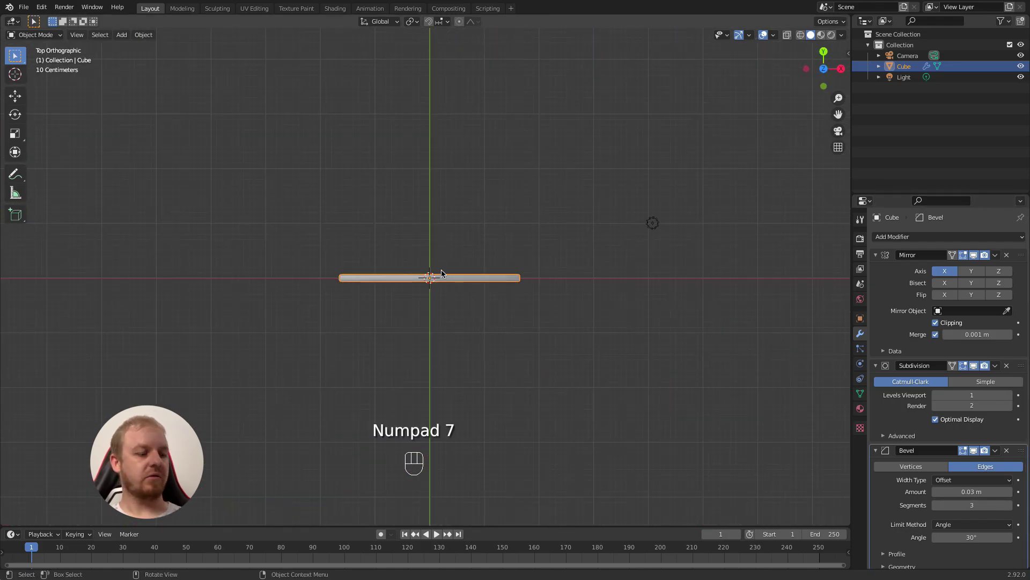
key("Tab")
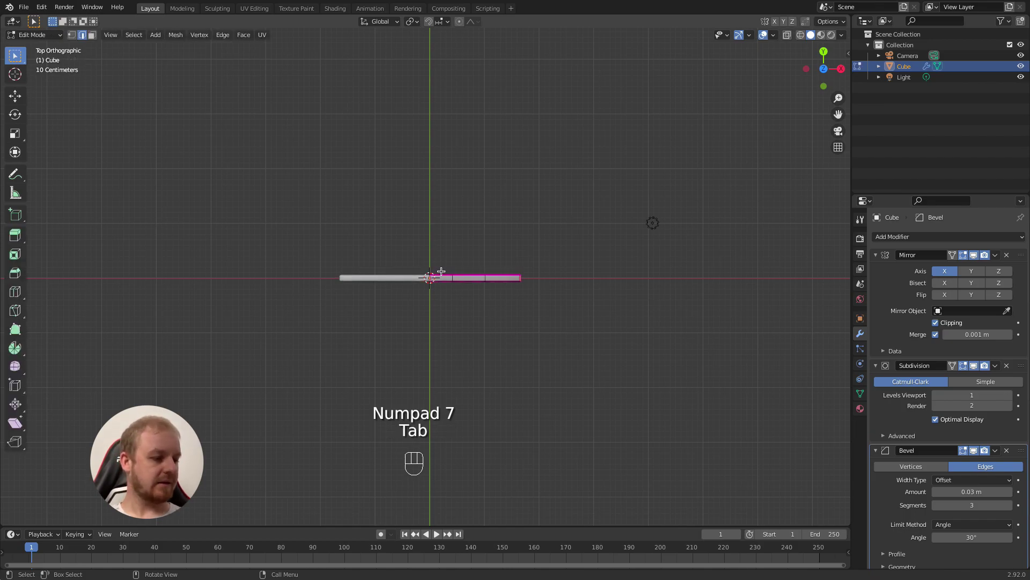
key("alt+z")
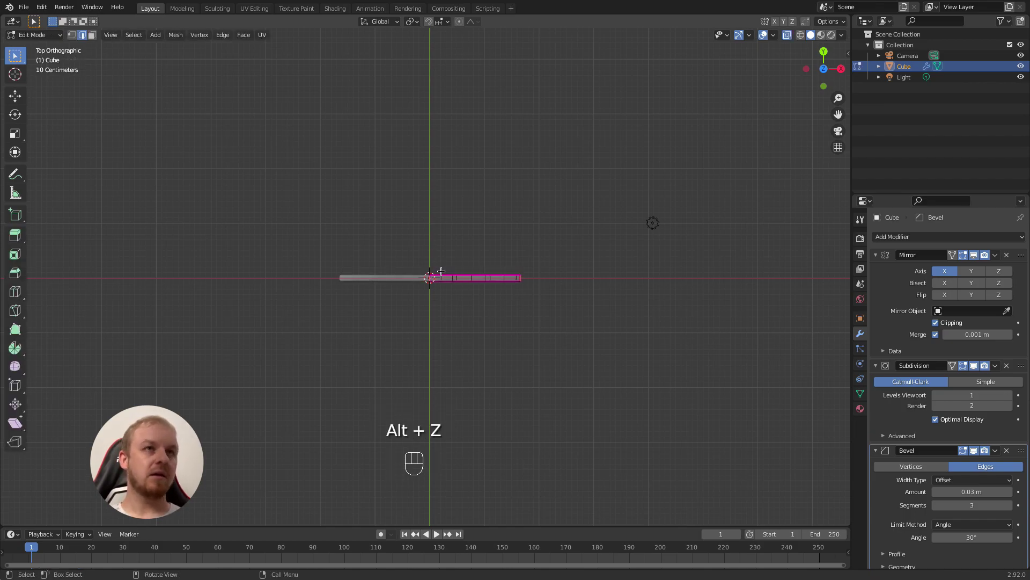
key("1")
key("a")
key("a")
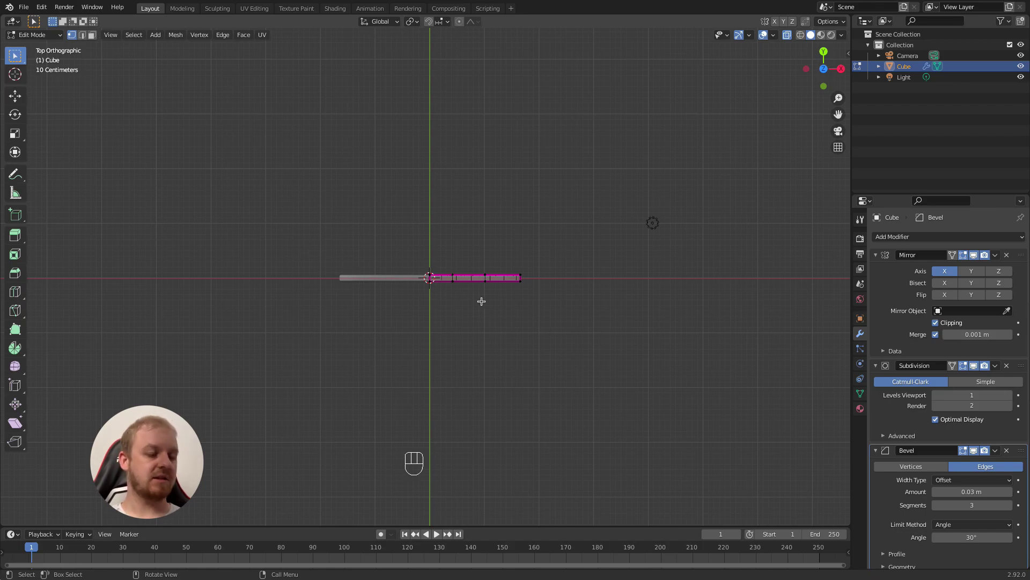
key("c")
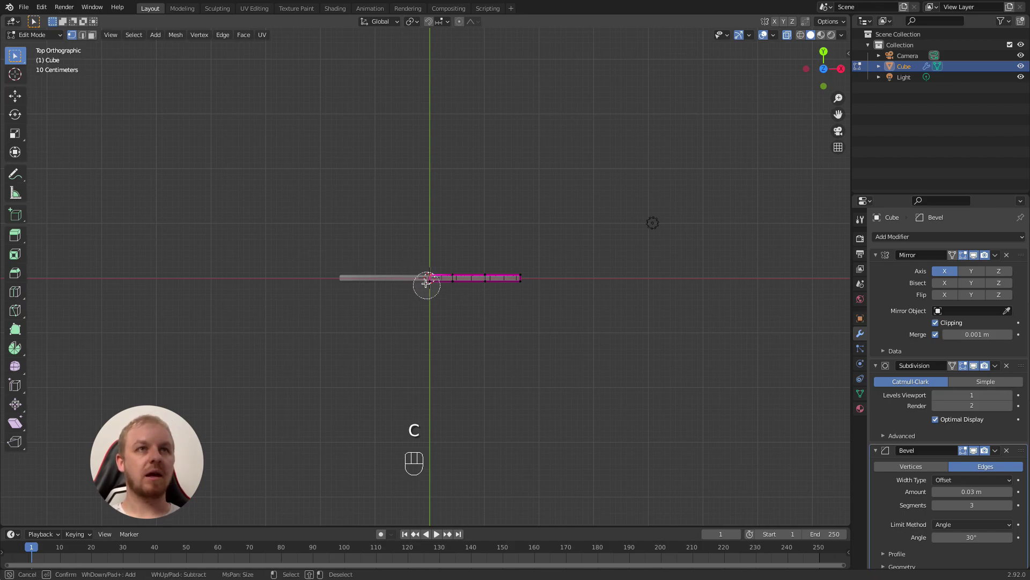
key("Escape")
Bend the shield by moving the centre vertices about 0.26 m along Y using Sphere proportional editing at size 1.46.
key("g")
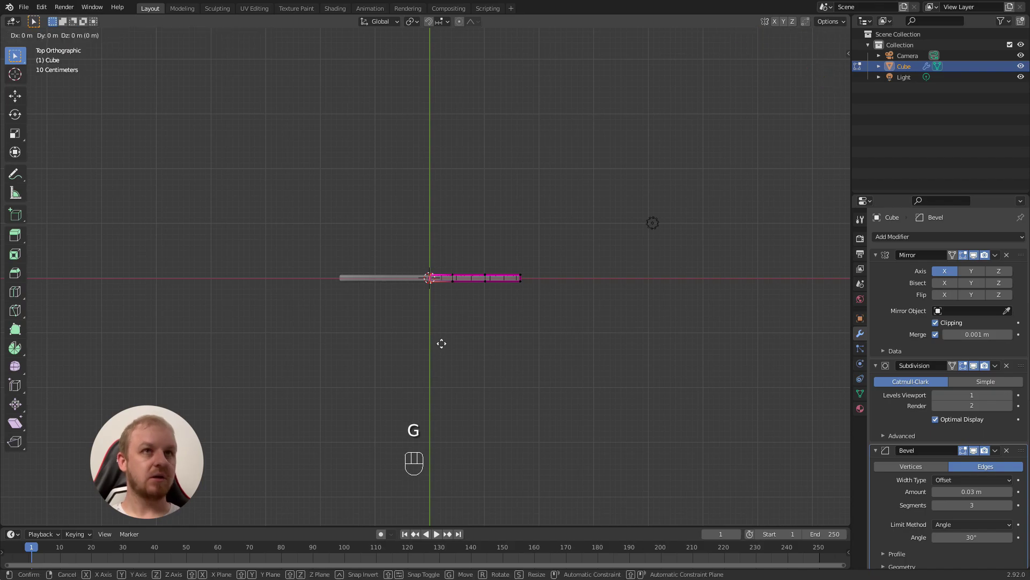
key("Escape")
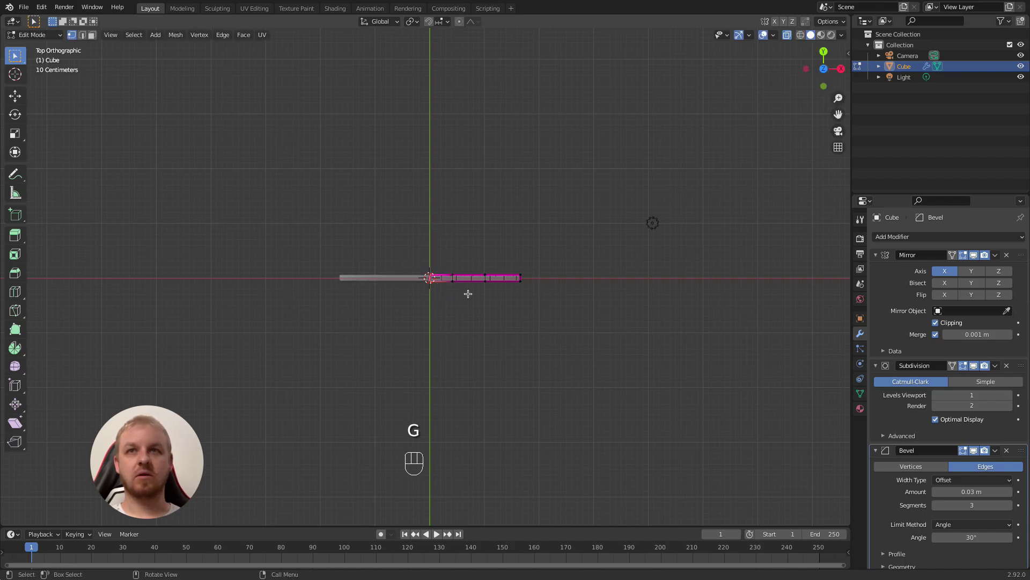
key("o")
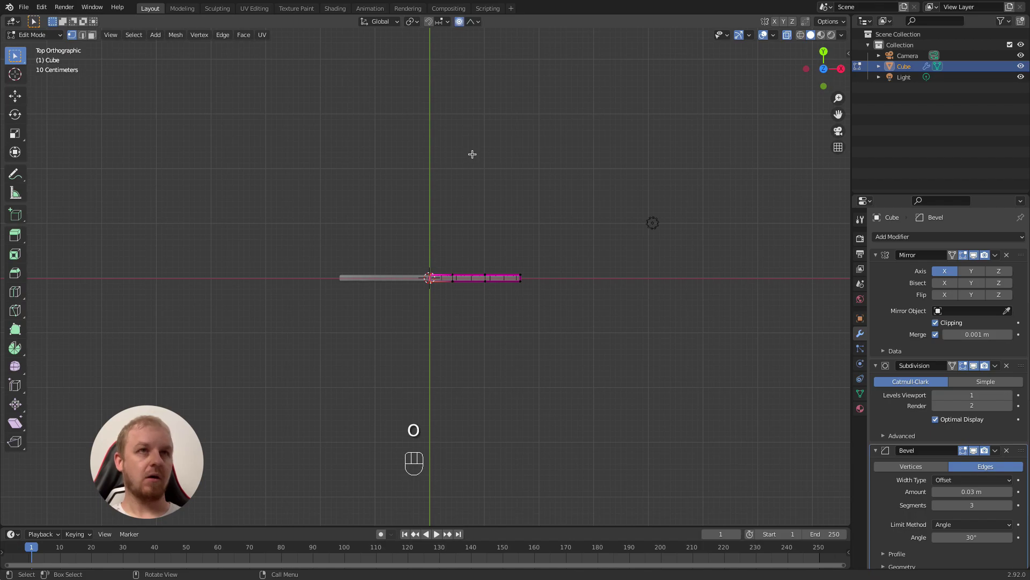
left_click(475, 23)
left_click(444, 82)
key("g")
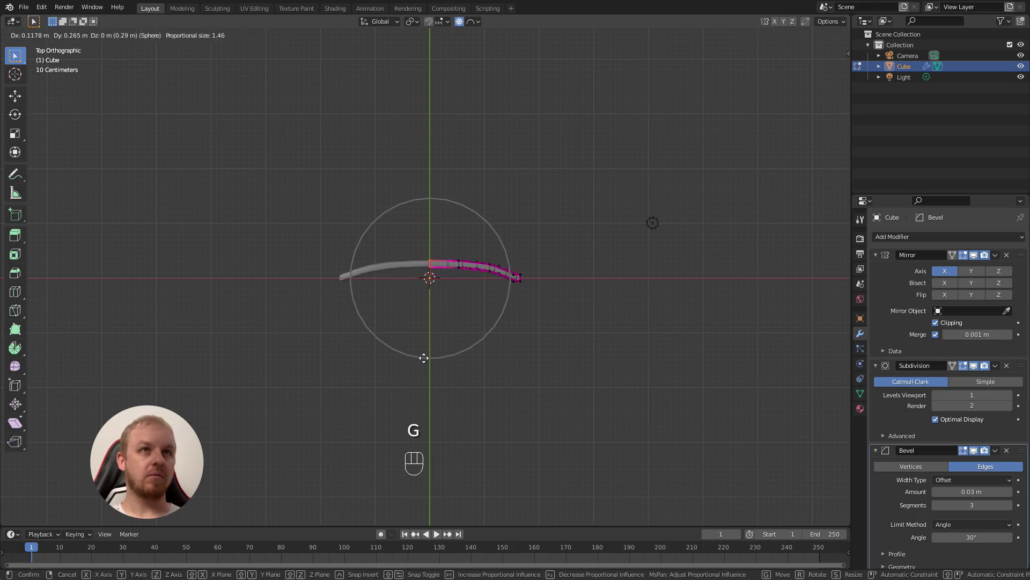
key("y")
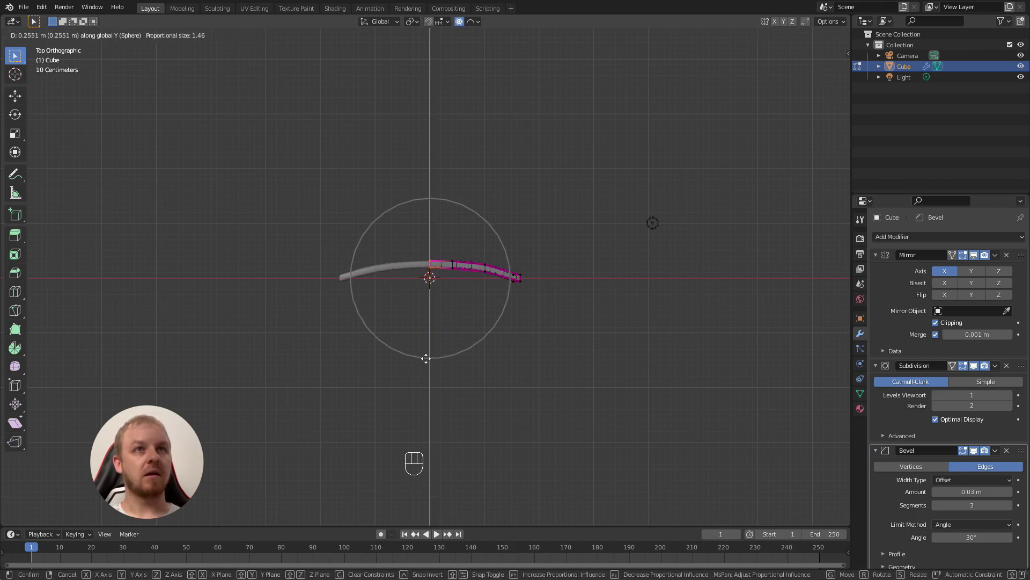
left_click(426, 358)
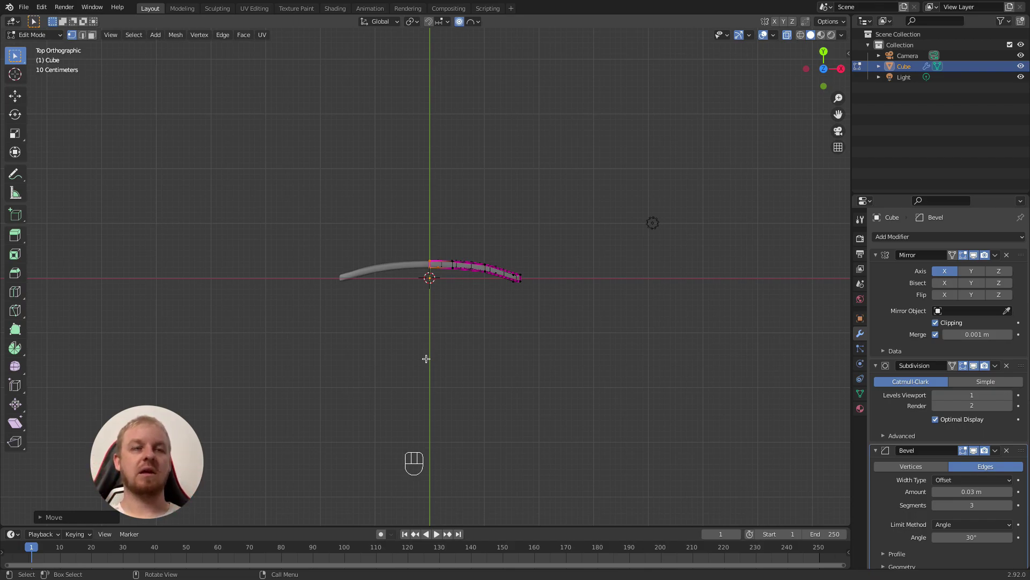
middle_click_drag(462, 382, 357, 320)
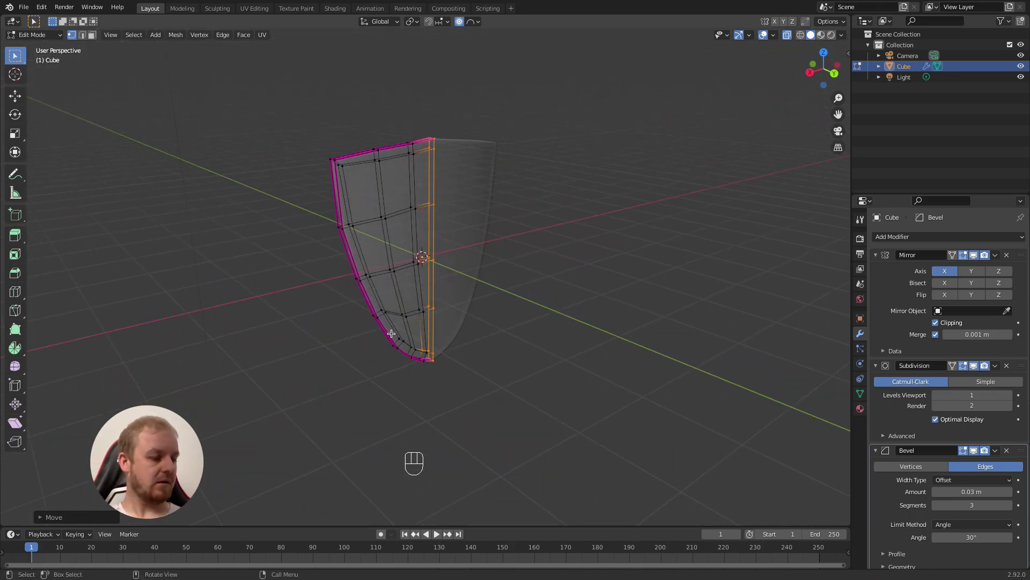
Turn off X-ray, return to Object Mode and apply the Mirror modifier.
key("alt+z")
middle_click_drag(421, 341, 448, 352)
key("Tab")
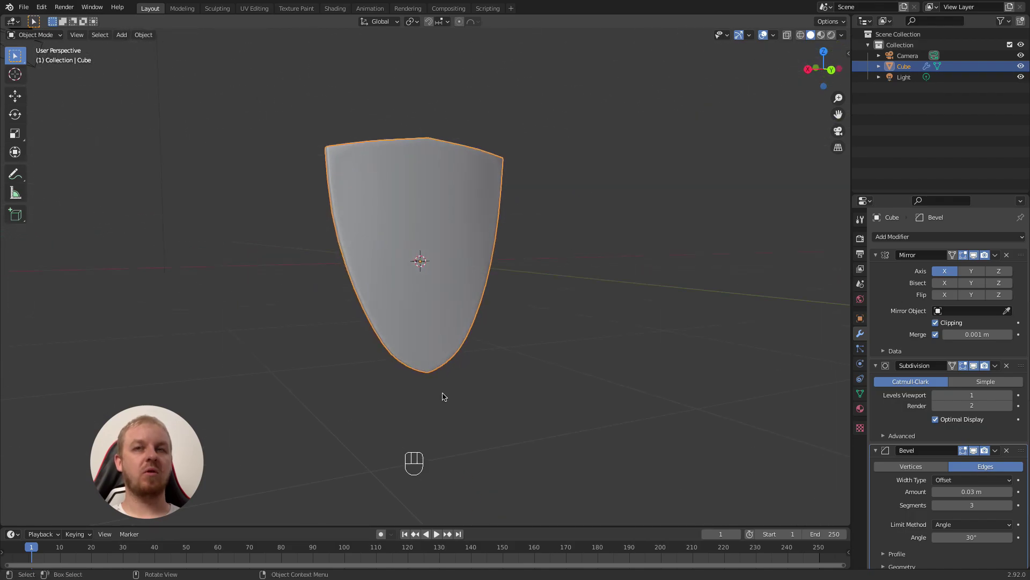
left_click(997, 258)
left_click(962, 268)
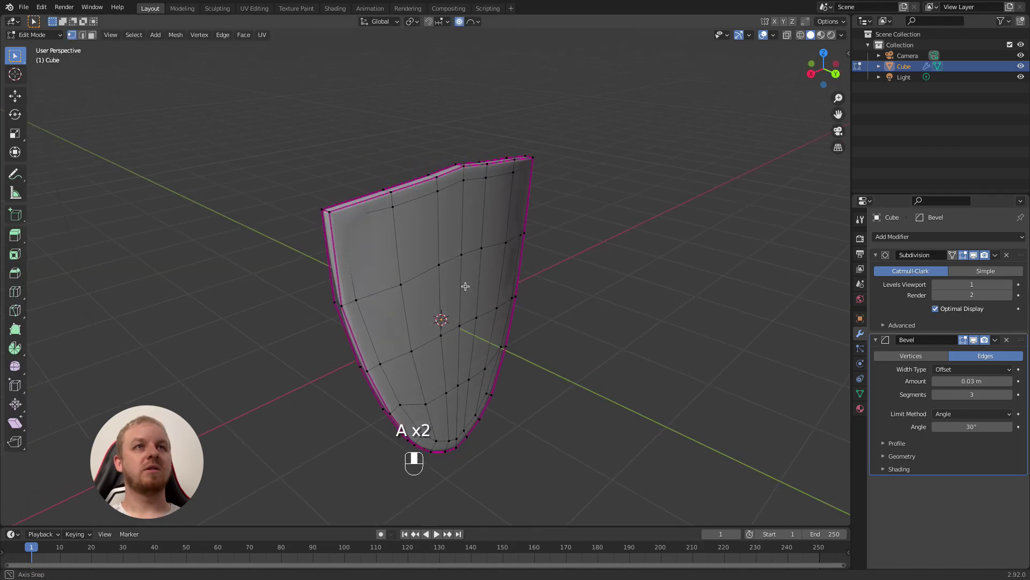
In the UV Editing workspace, turn off viewport display of the Bevel and Subdivision modifiers.
middle_click_drag(466, 286, 525, 253)
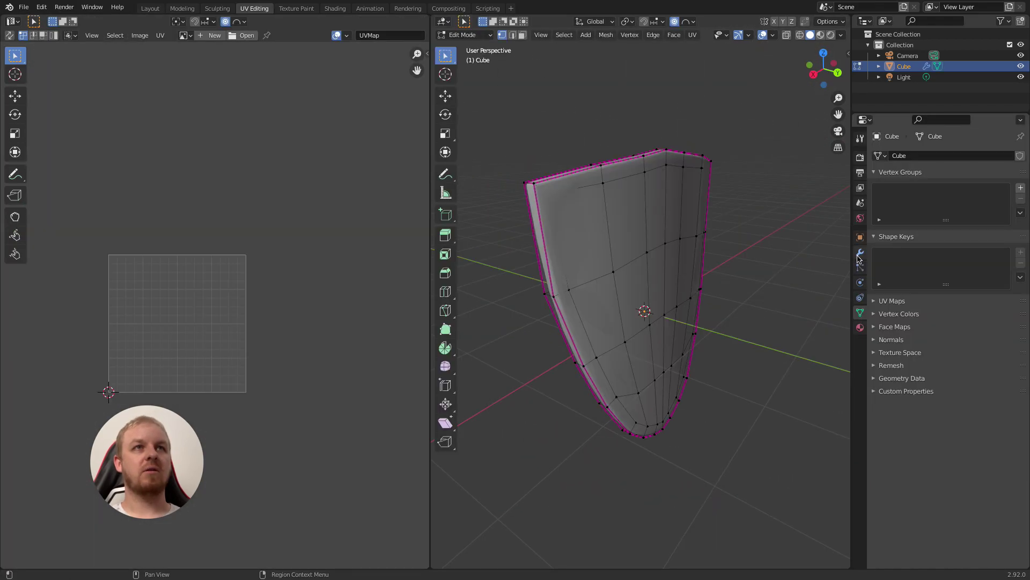
left_click(861, 256)
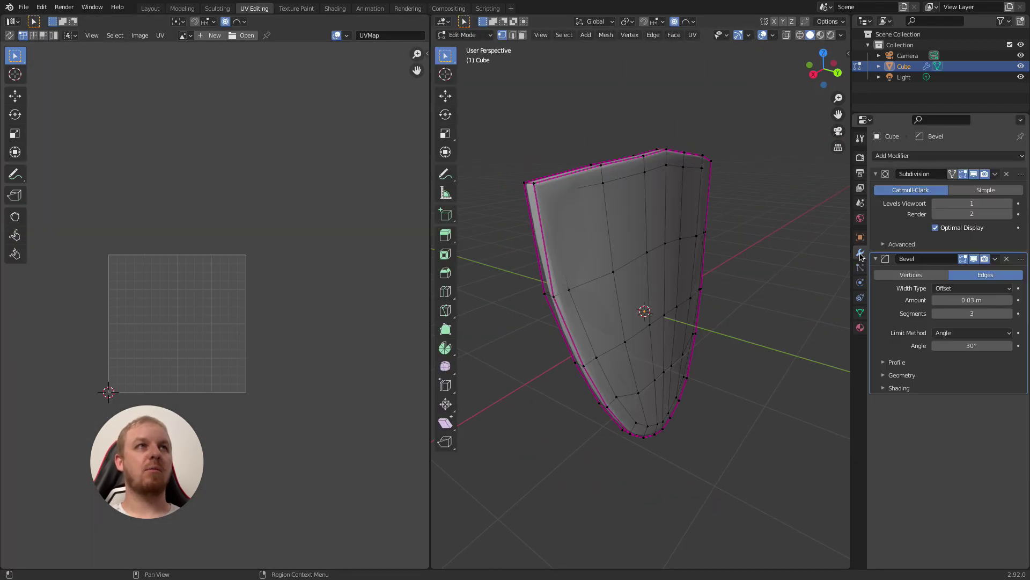
left_click(975, 259)
left_click(974, 174)
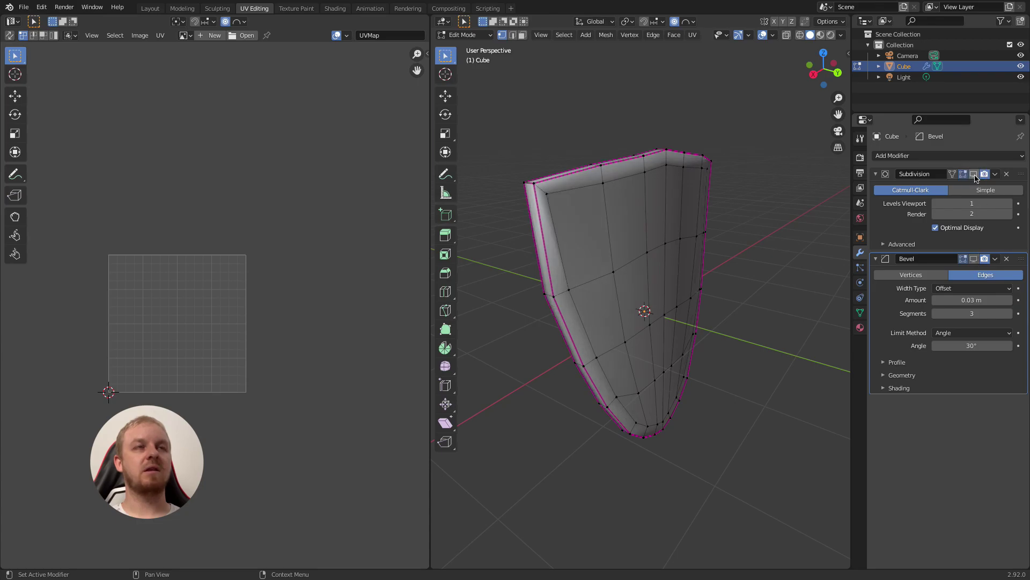
middle_click_drag(700, 233, 619, 263)
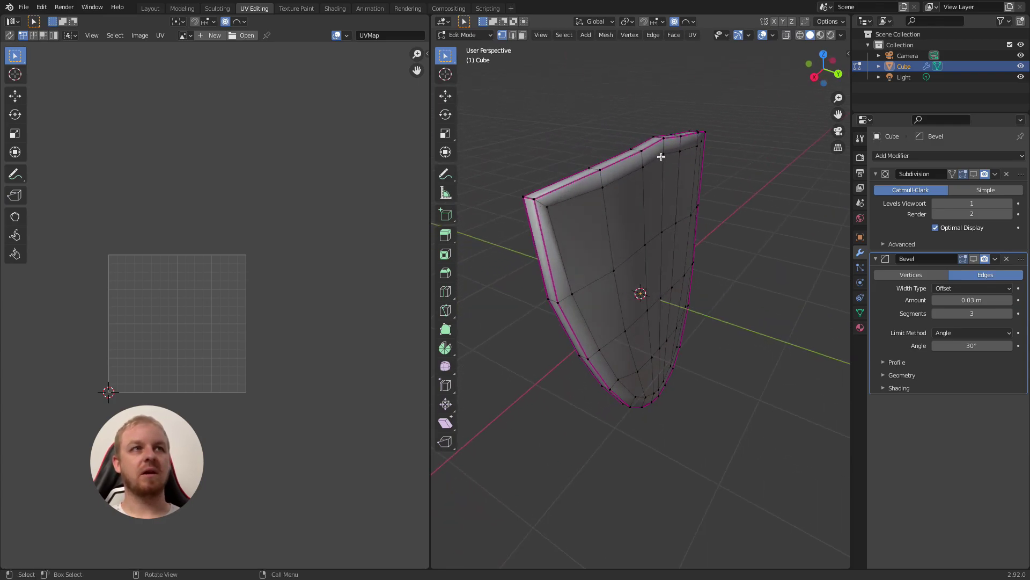
In edge select mode, select the edge loop around the rim of the shield's front face and mark it as a seam.
mouse_move(622, 171)
middle_mouse_down()
mouse_move(603, 168)
mouse_move(605, 208)
mouse_move(667, 181)
mouse_move(607, 129)
mouse_move(635, 143)
mouse_move(606, 160)
middle_mouse_up()
middle_click_drag(615, 293, 660, 277)
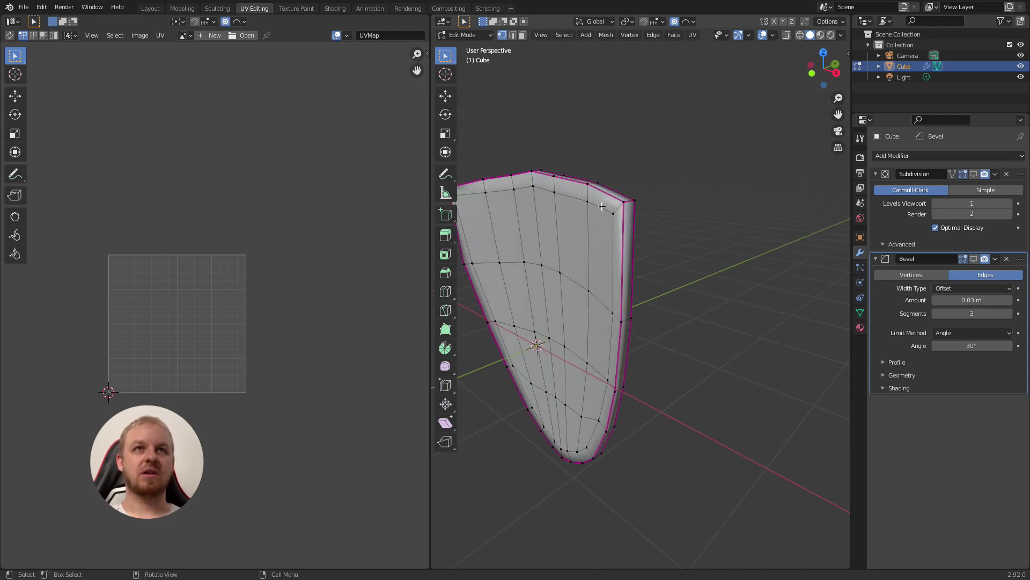
key("2")
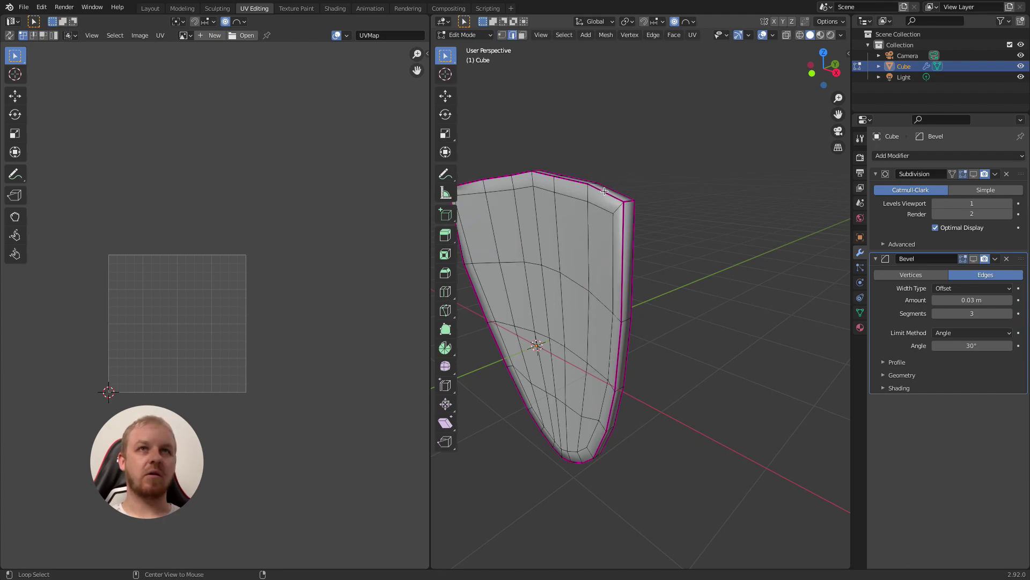
middle_click_drag(651, 279, 677, 223)
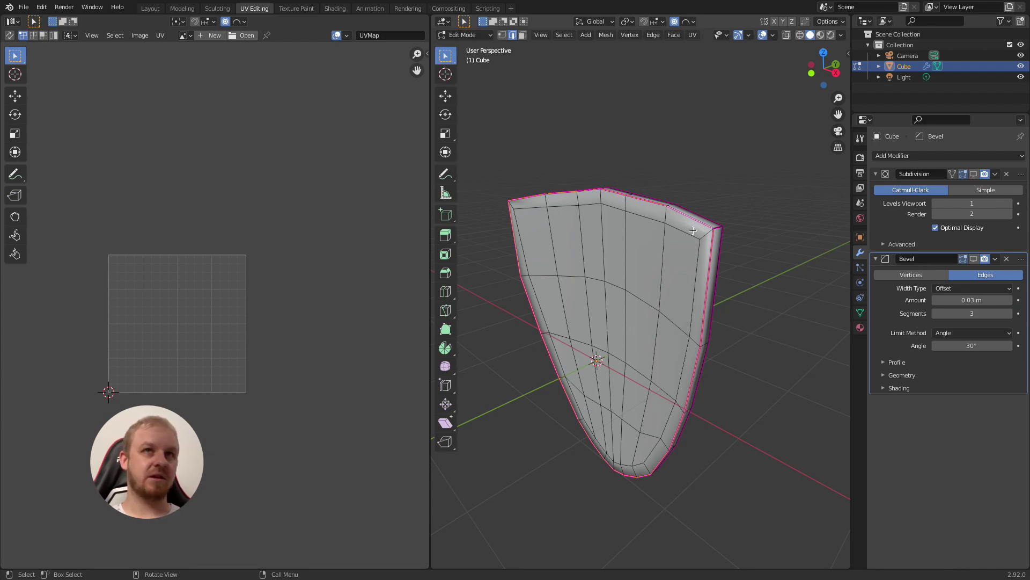
right_click(693, 230)
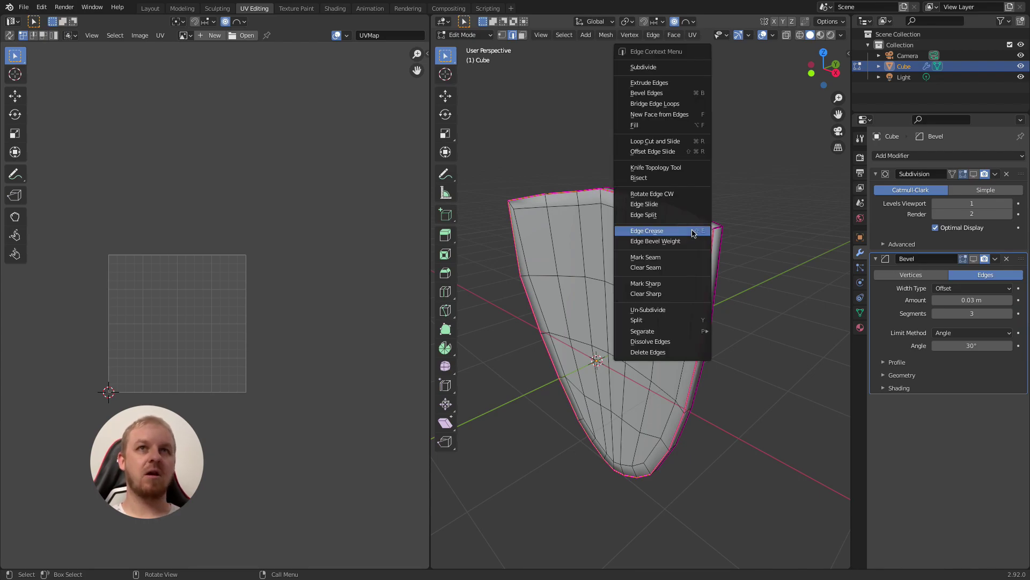
left_click(655, 256)
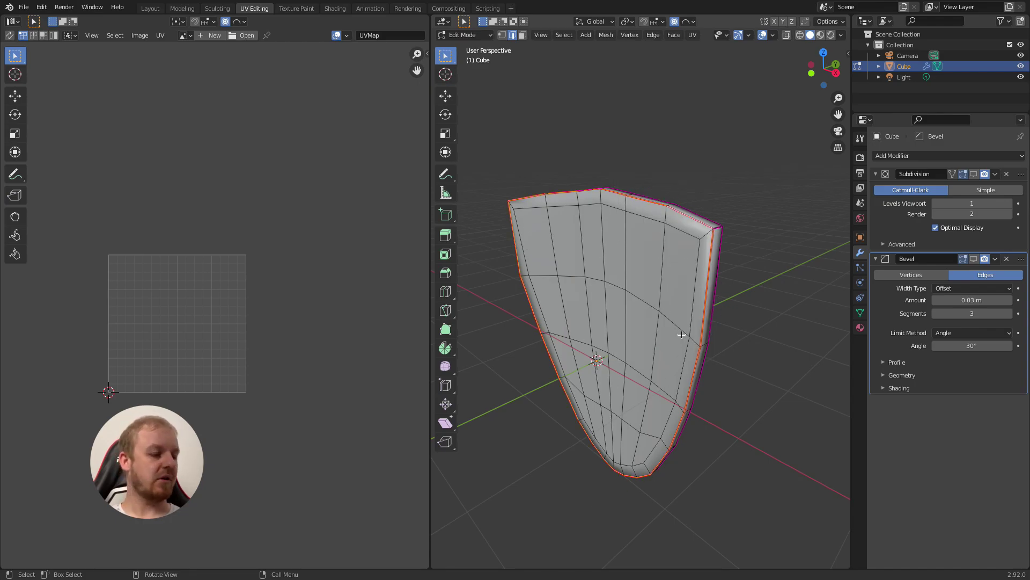
Select the entire shield mesh and unwrap it with Unwrap.
key("a")
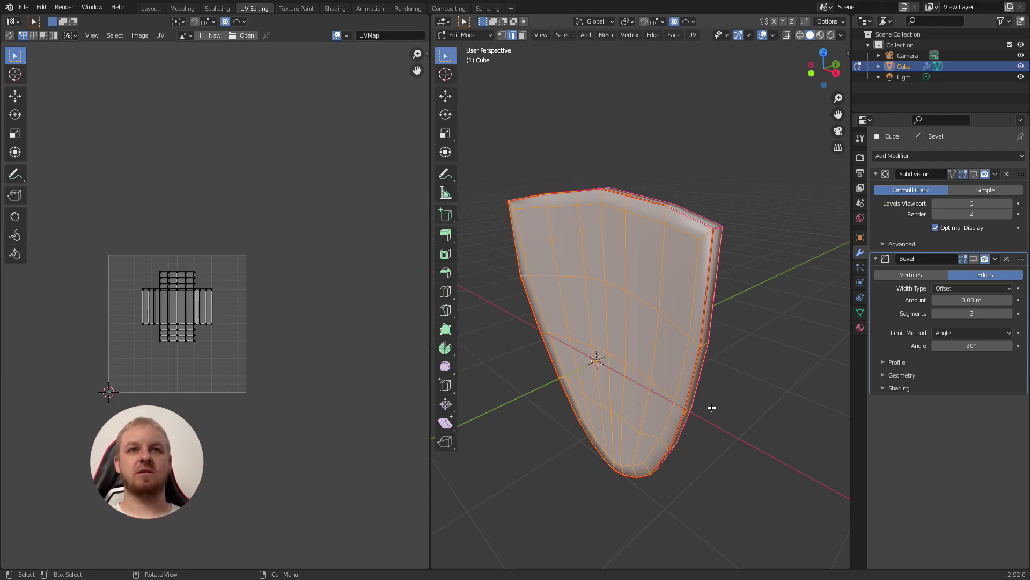
key("u")
left_click(690, 326)
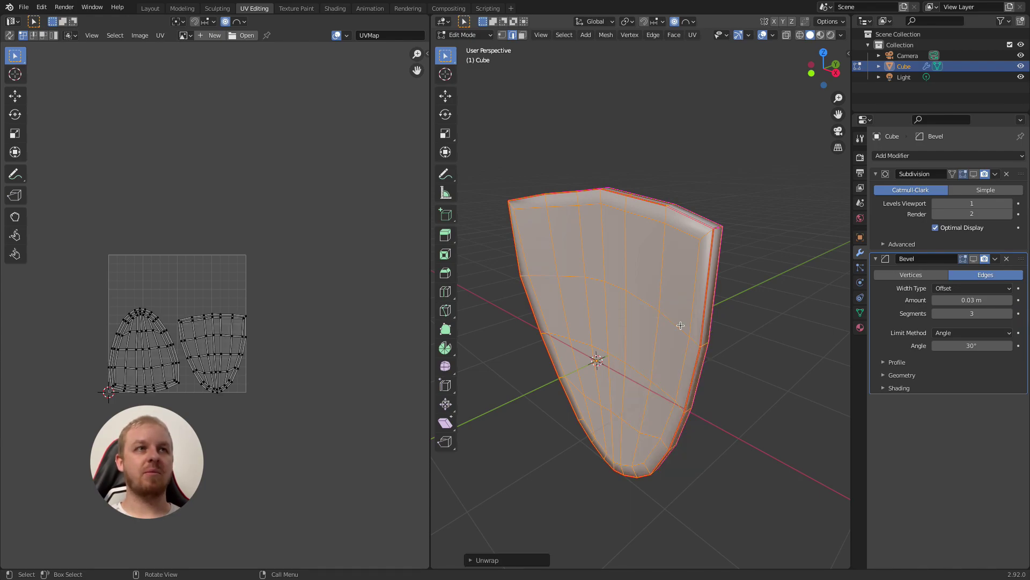
In face select mode, pick a face on the shield's upper rim and compare its UVs with UV Sync Selection on and off.
mouse_move(661, 333)
middle_mouse_down()
mouse_move(608, 341)
mouse_move(648, 335)
middle_mouse_up()
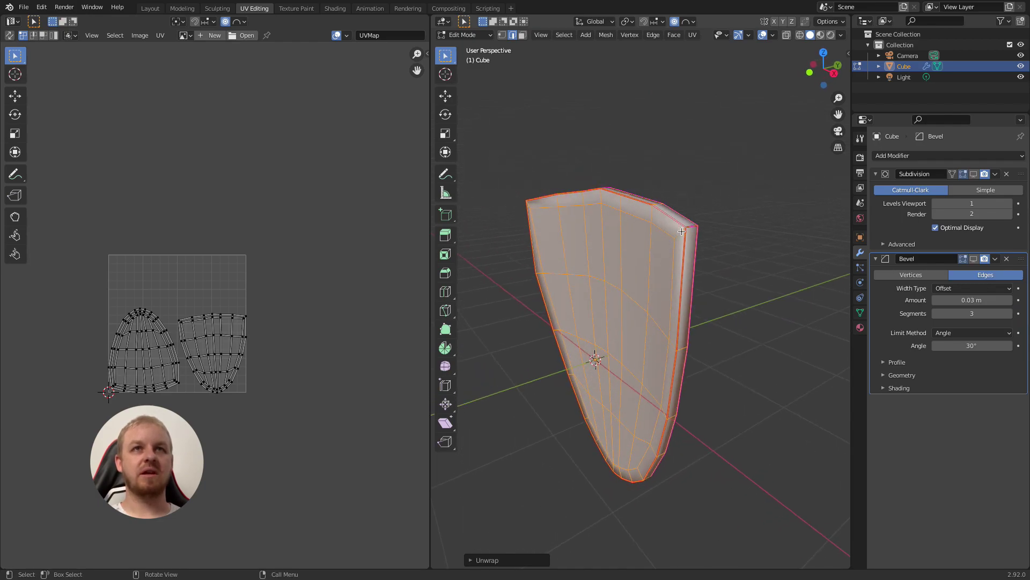
middle_click_drag(606, 378, 694, 328)
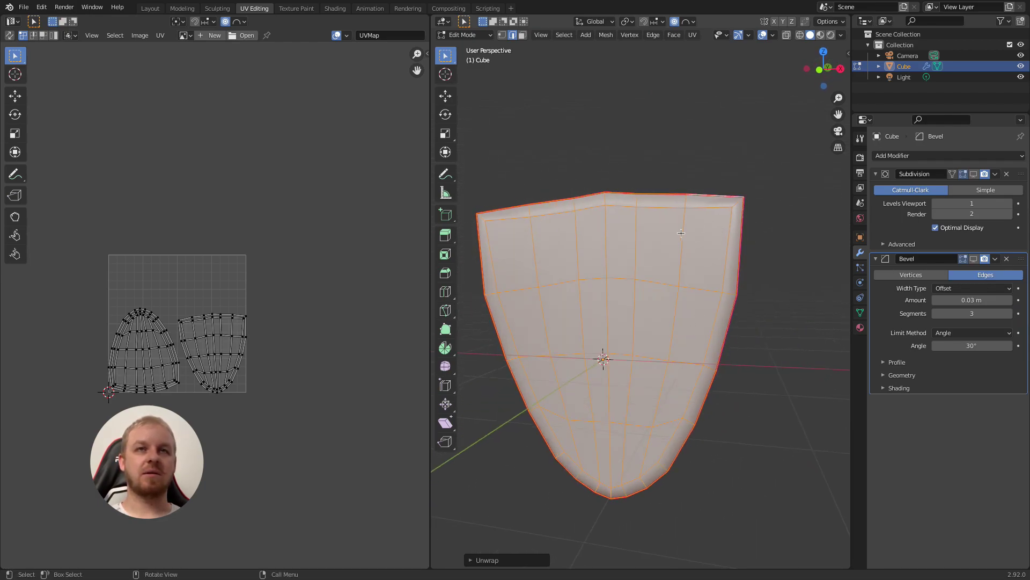
key("3")
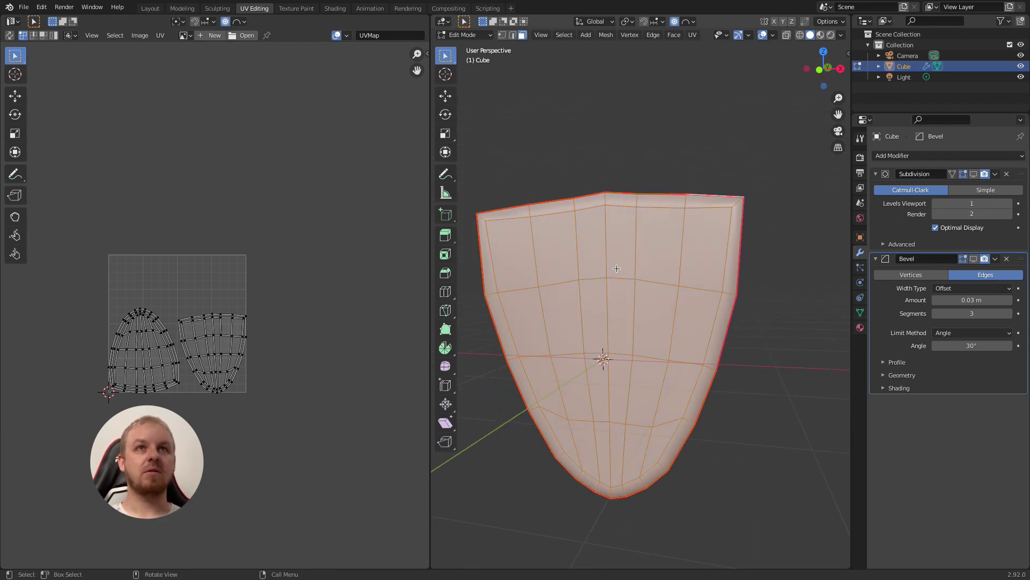
left_click(660, 203)
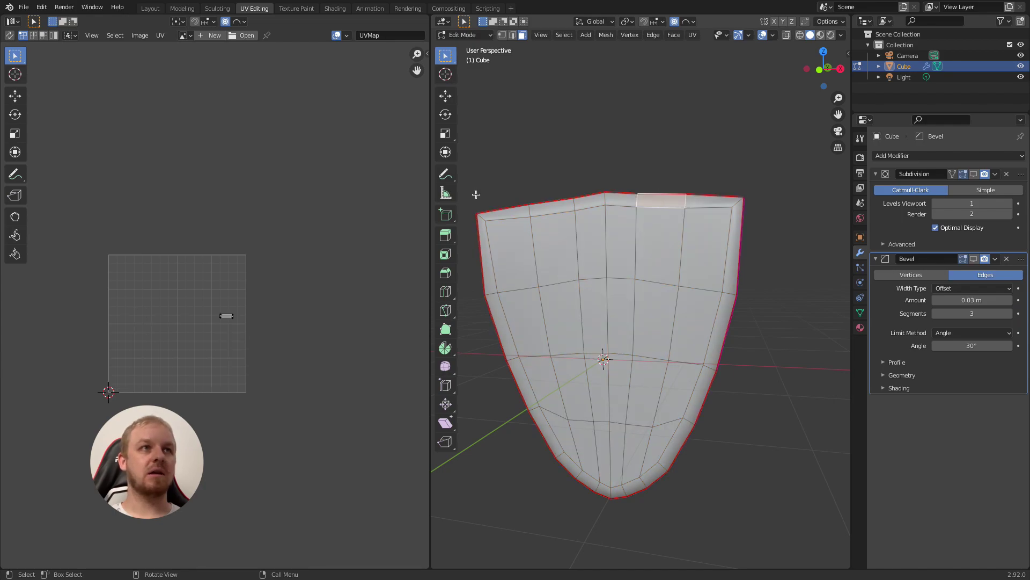
left_click(10, 35)
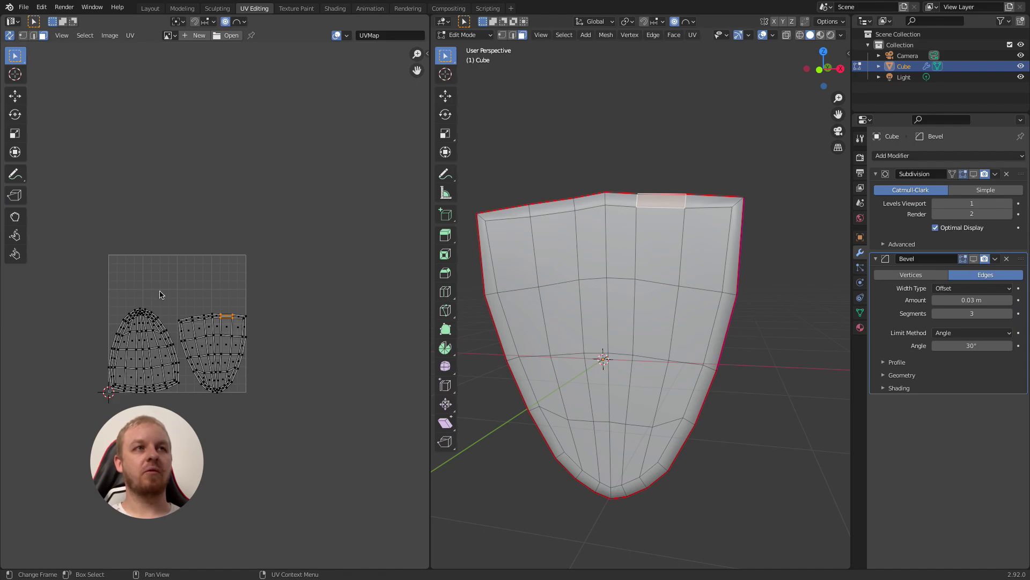
left_click(10, 36)
Check the UVs of several individual front faces, ending on the upper corner face, and turn on UV Sync Selection.
left_click(634, 314)
left_click(546, 247)
left_click(607, 369)
left_click(650, 403)
left_click(672, 298)
left_click(705, 248)
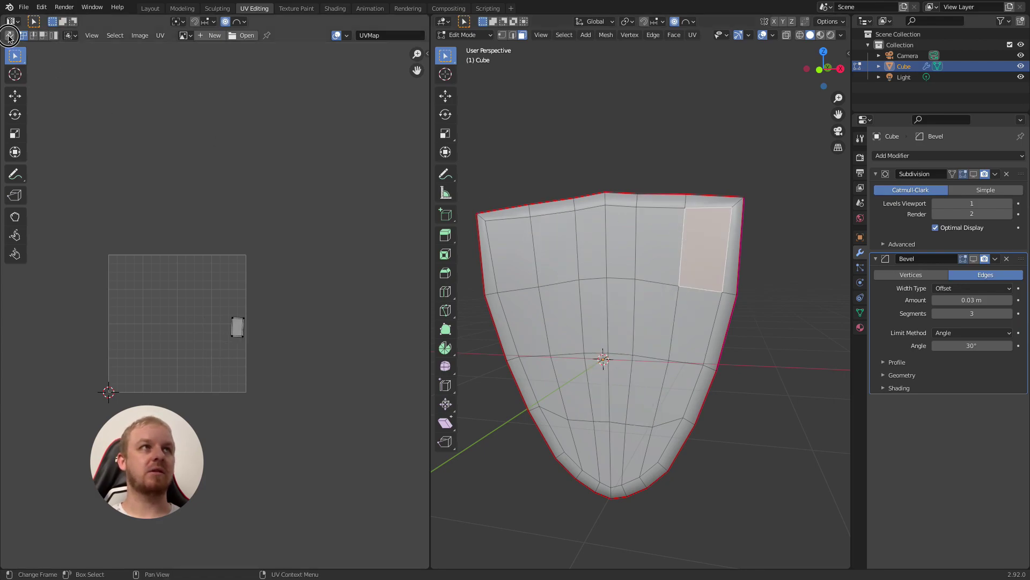
left_click(9, 36)
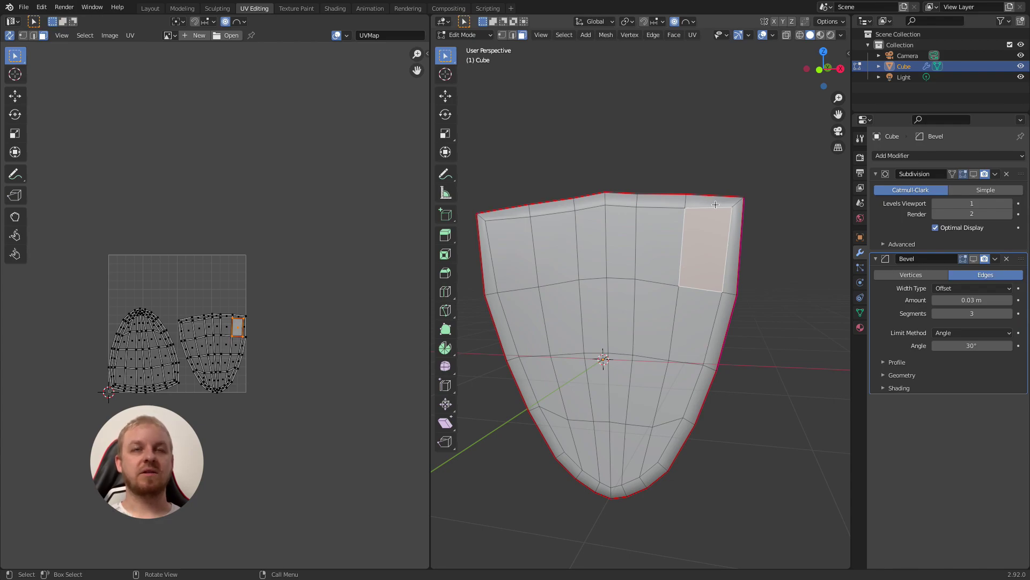
Inspect the shield's rim and seam from several sides and deselect all faces.
middle_click_drag(717, 206, 724, 212)
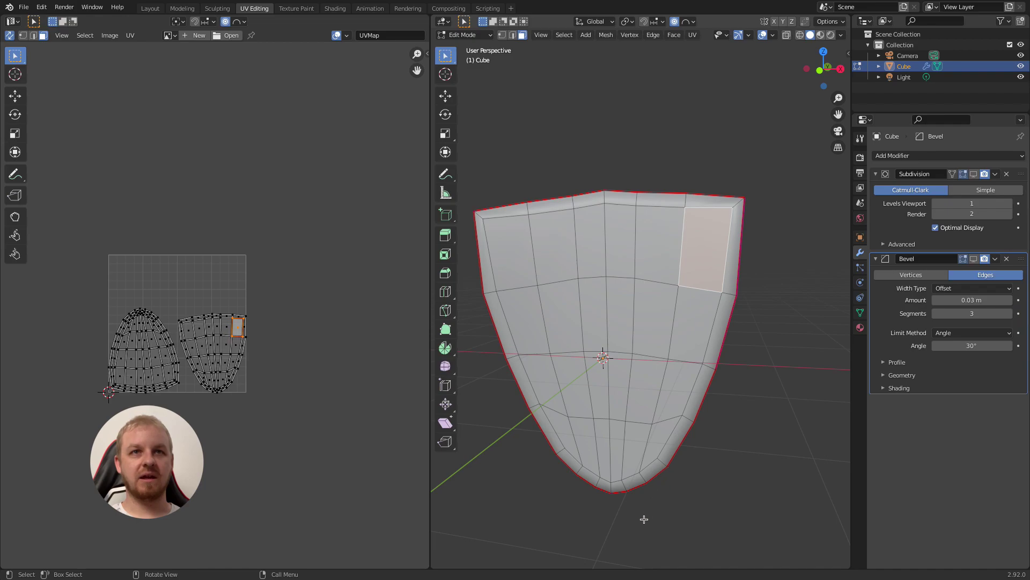
middle_click_drag(587, 291, 650, 237)
middle_click_drag(766, 314, 629, 257)
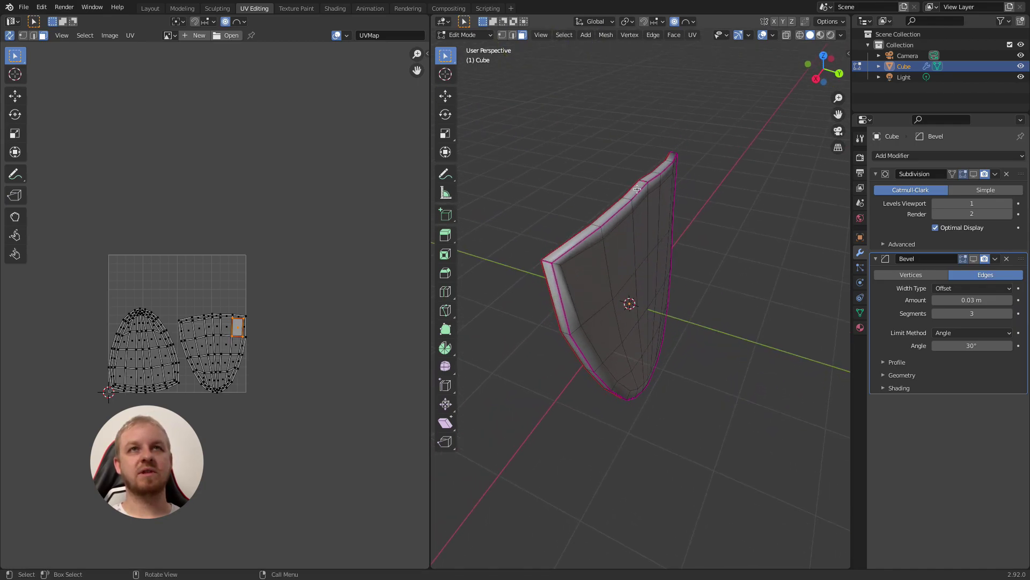
mouse_move(595, 369)
middle_mouse_down()
mouse_move(591, 338)
mouse_move(607, 354)
middle_mouse_up()
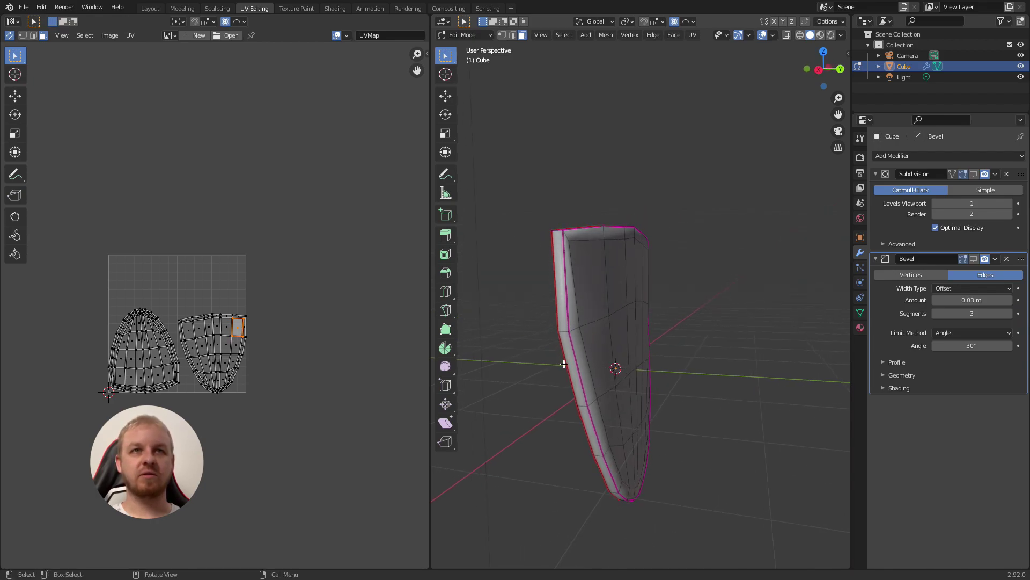
middle_click_drag(599, 431, 687, 390)
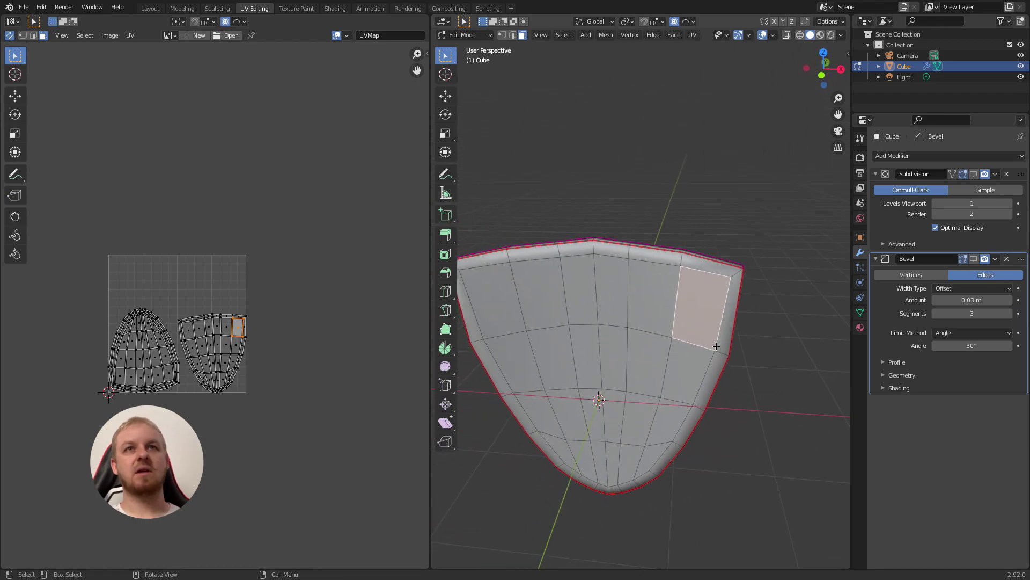
key("a")
key("alt+a")
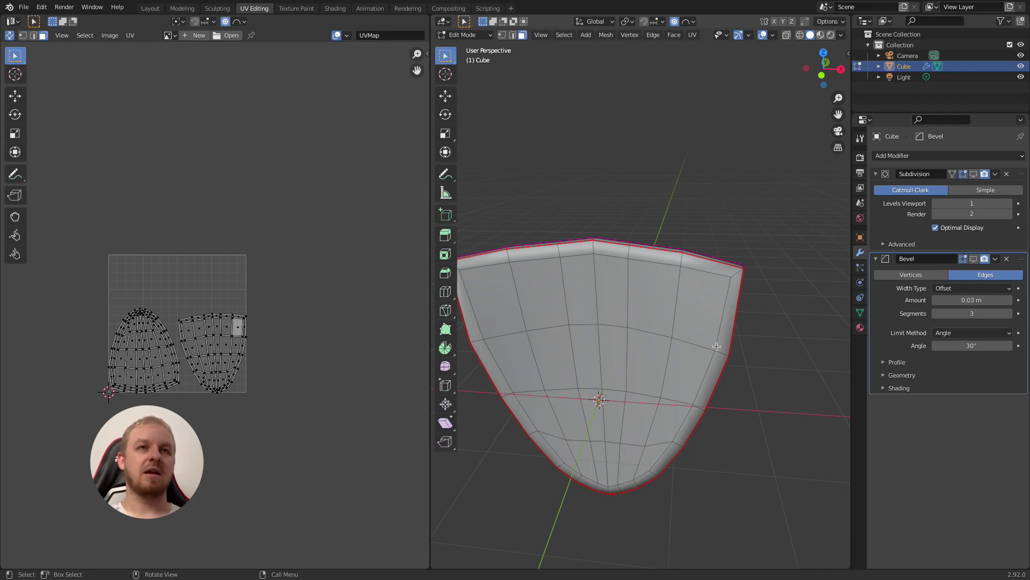
Select the whole upside-down UV island and, after a trial rotation, turn off proportional editing.
middle_click_drag(609, 369, 608, 399)
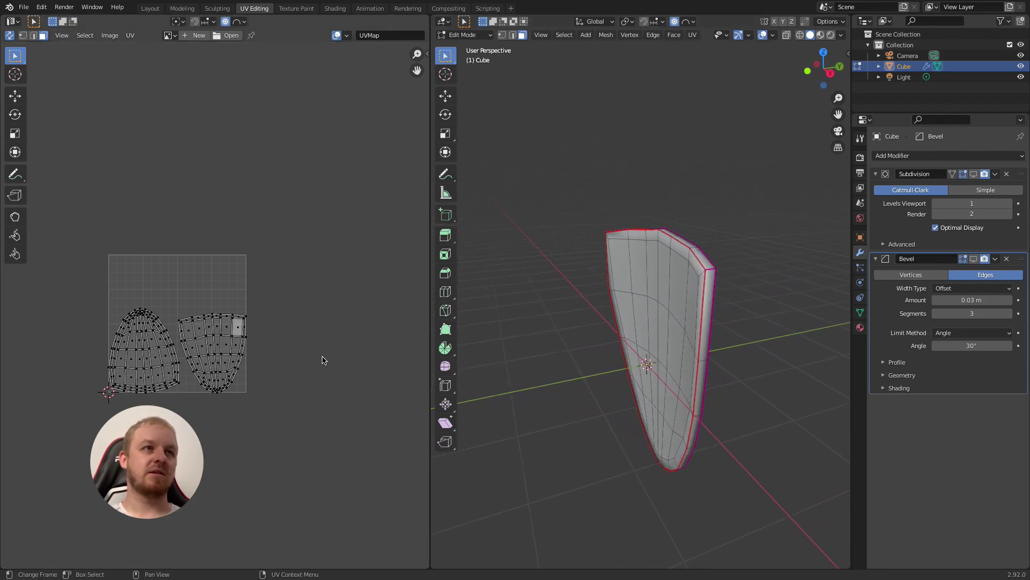
scroll(174, 350, "up", 2)
middle_click_drag(213, 330, 255, 314)
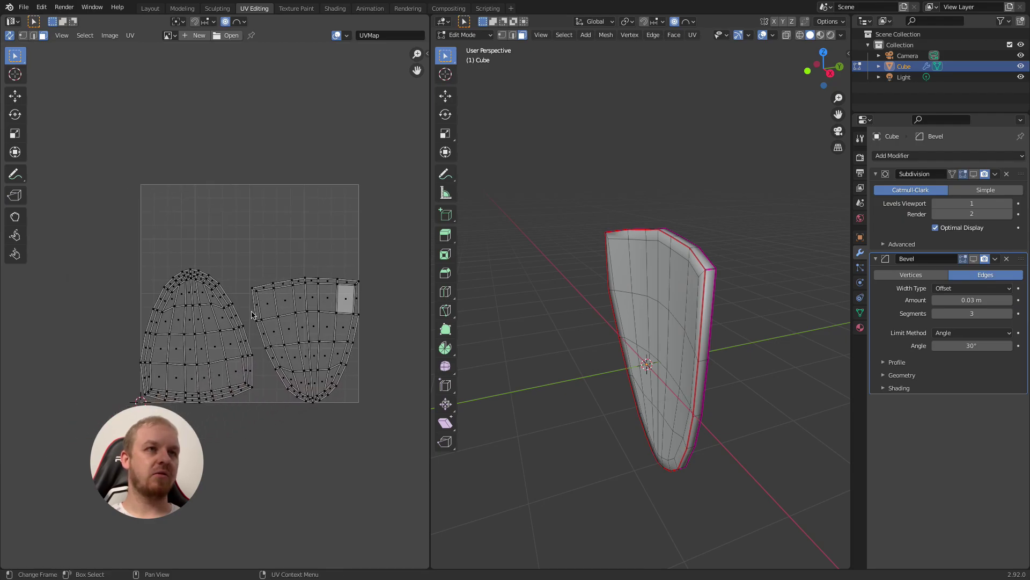
left_click(199, 325)
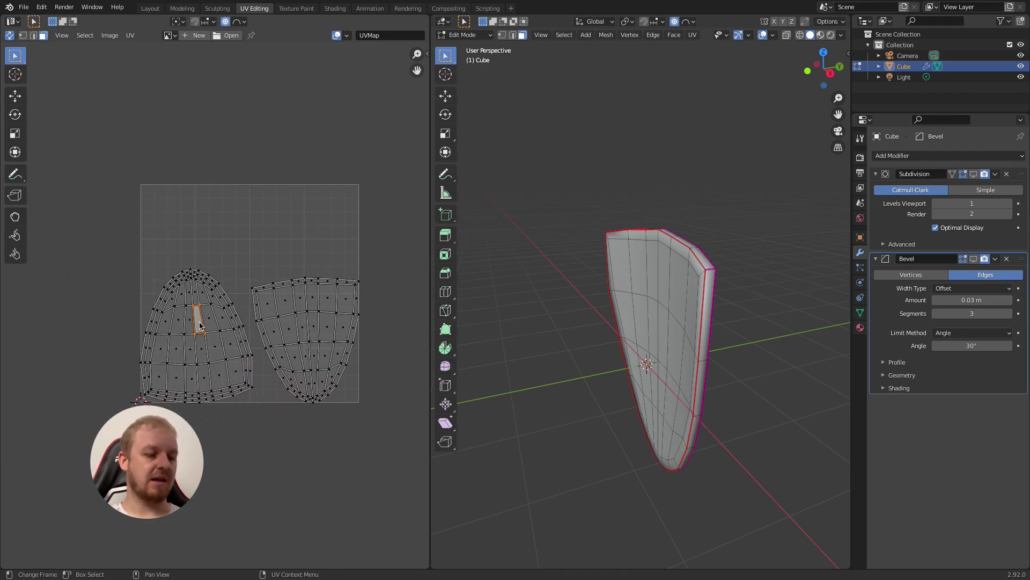
key("l")
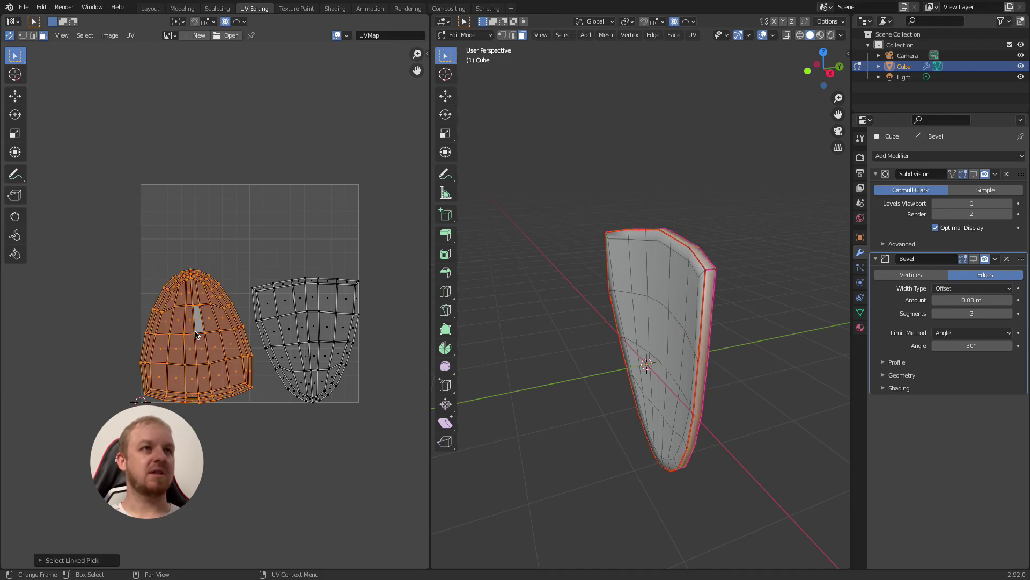
key("r")
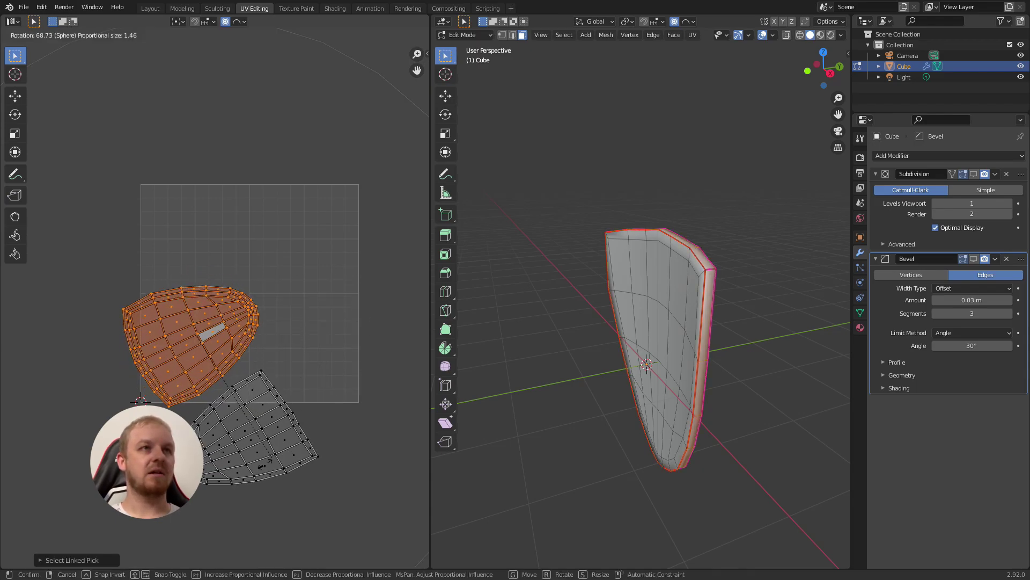
left_click(279, 325)
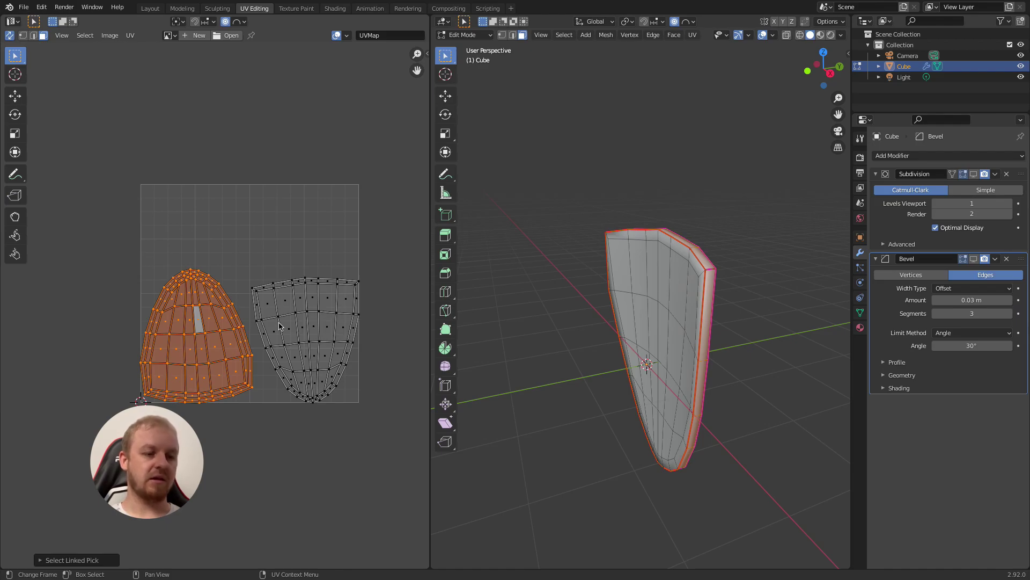
key("o")
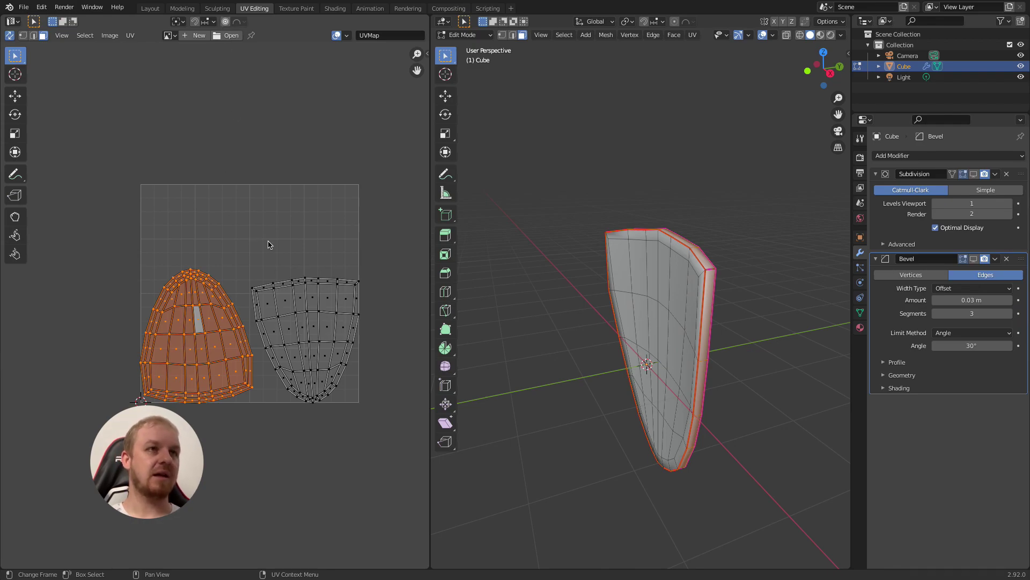
Rotate the selected UV island upright by about 184° and move it up about 0.37 within the UV square.
key("r")
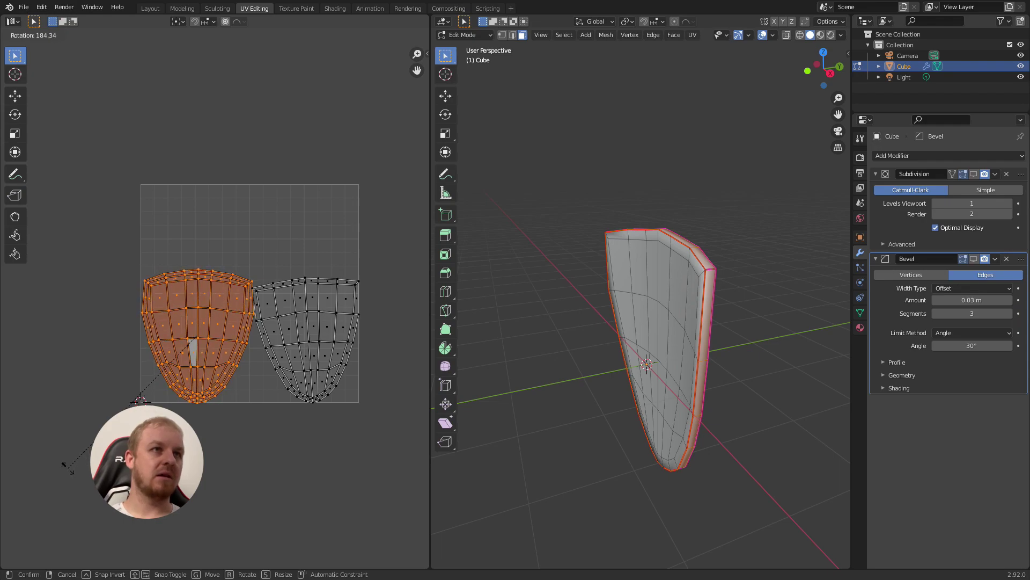
left_click(68, 468)
key("g")
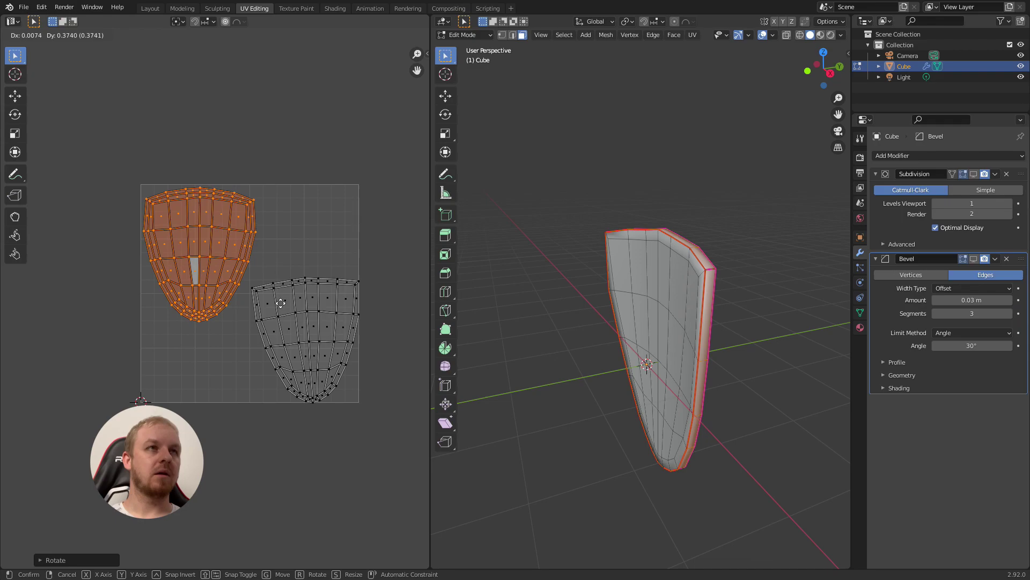
left_click(281, 303)
Select the entire UV island of the shield's front face and rotate it upside down.
left_click(311, 331)
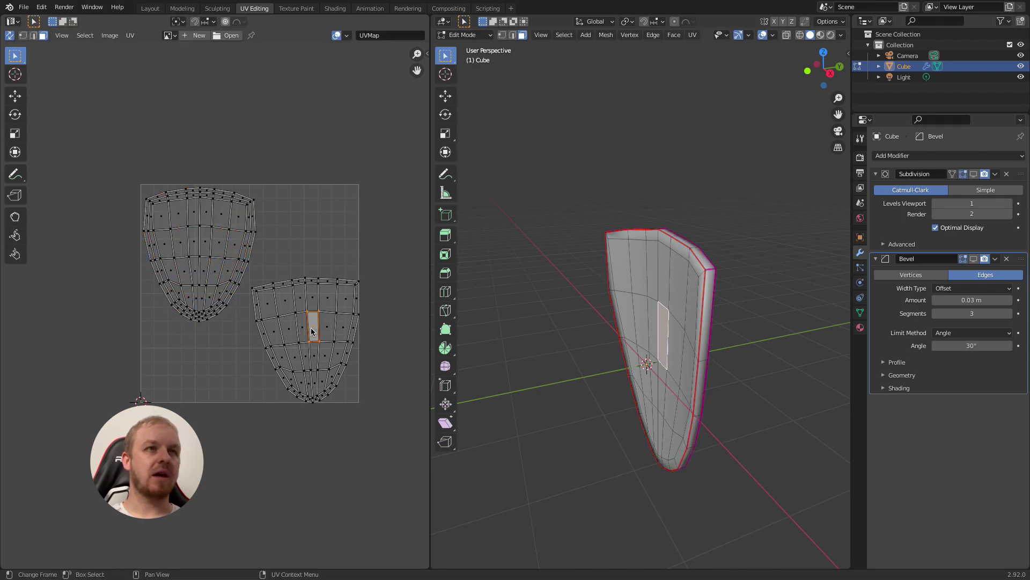
key("l")
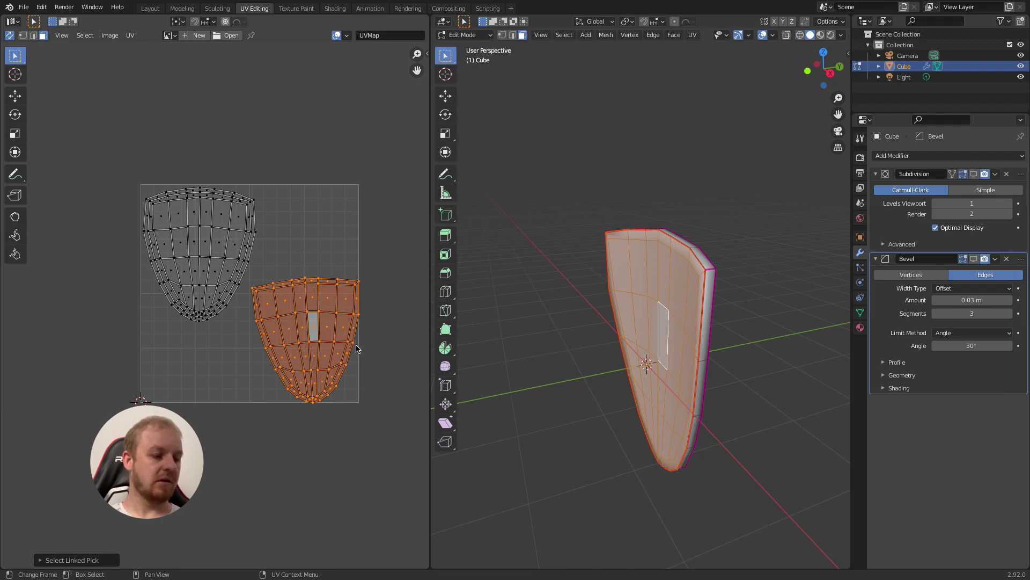
key("r")
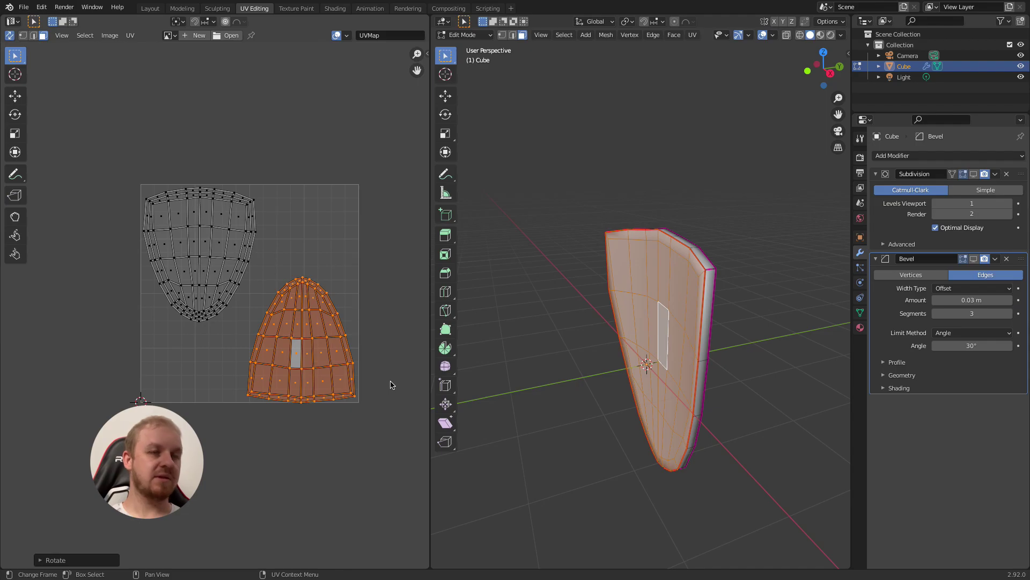
Scale the upside-down front island up by about 1.07 and position it beside the other island inside the UV square.
key("g")
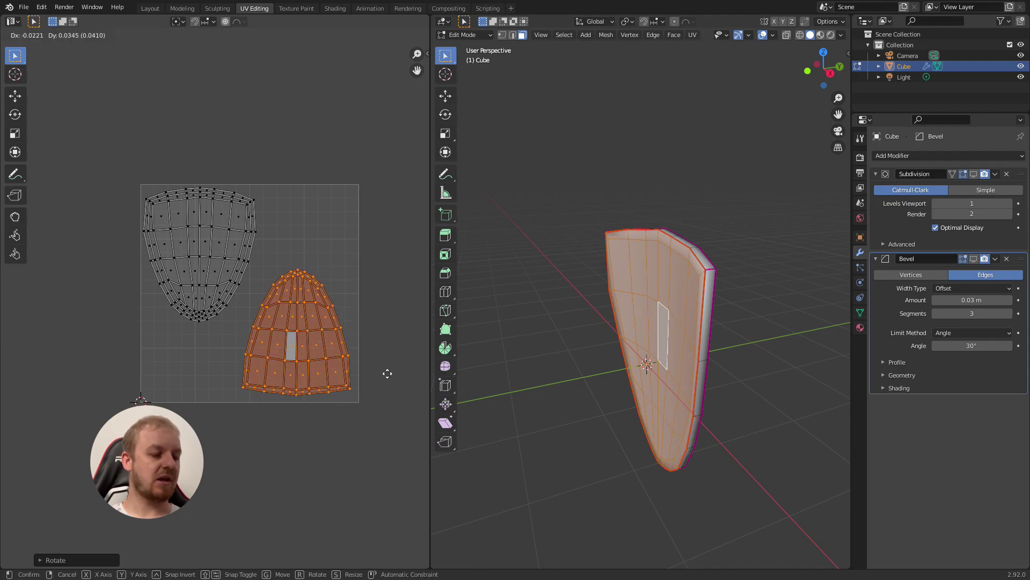
left_click(384, 370)
key("s")
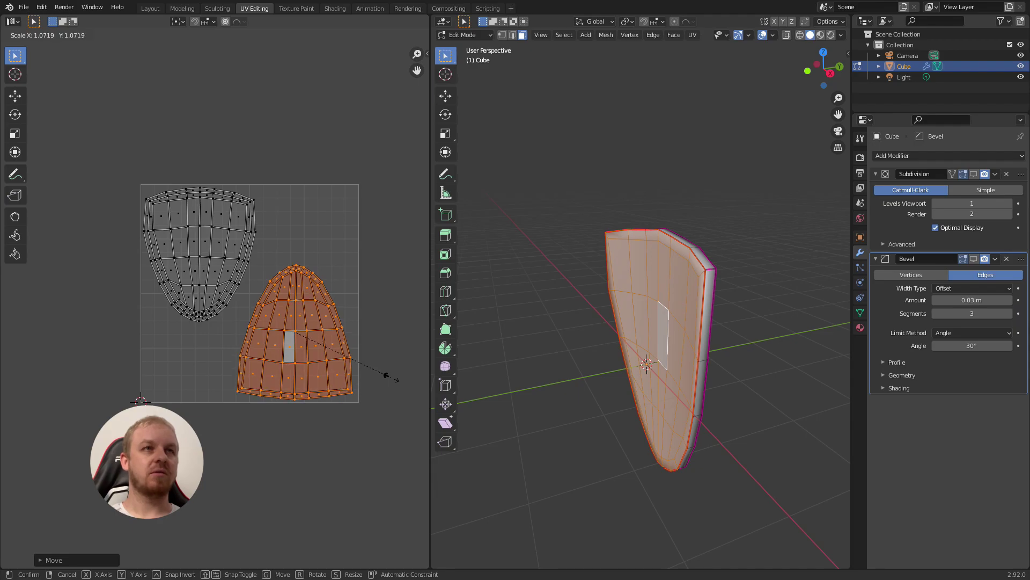
left_click(390, 379)
key("g")
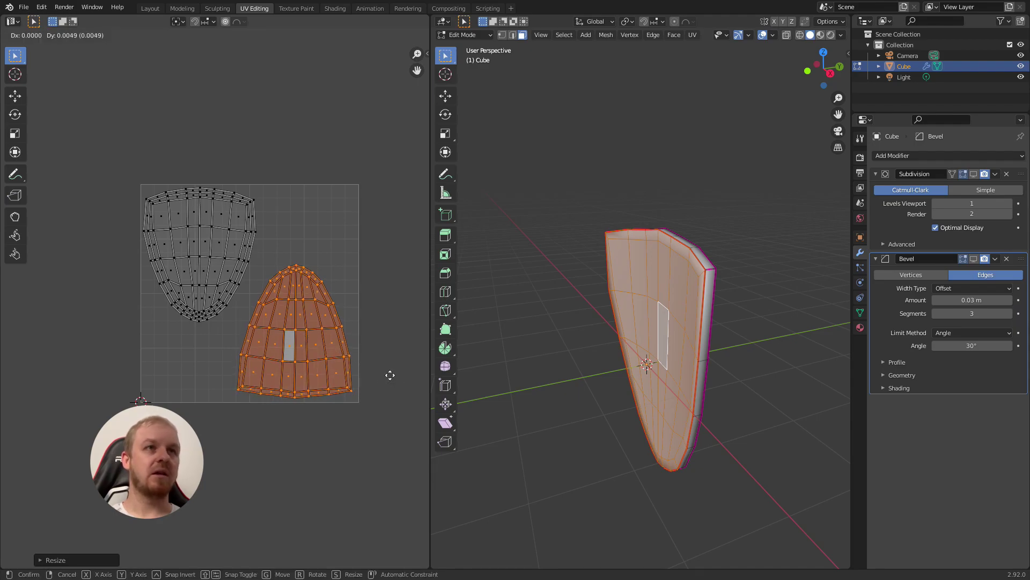
left_click(392, 374)
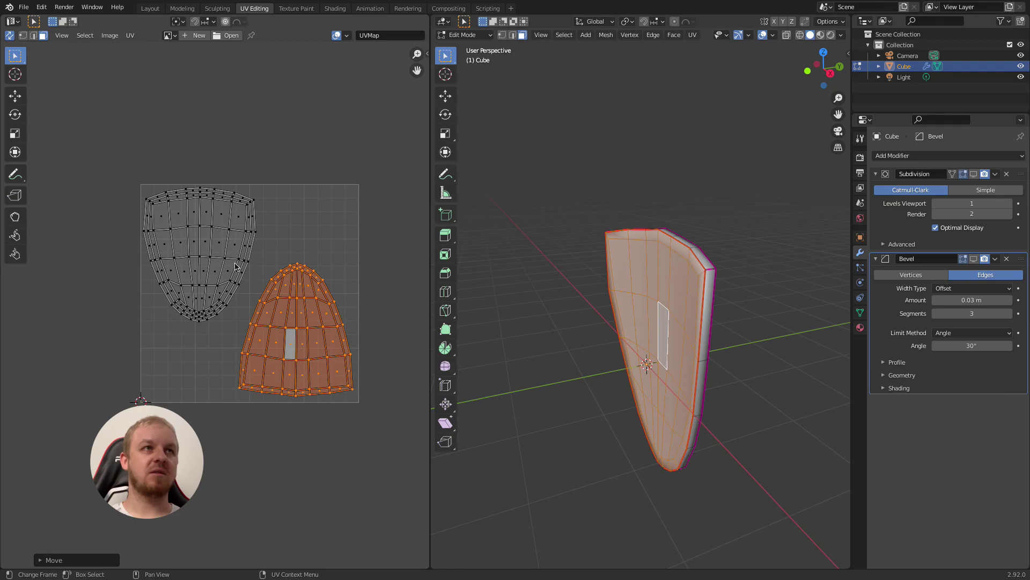
Export the arranged UV layout as the PNG image tutorial_uv.png.
left_click(202, 246)
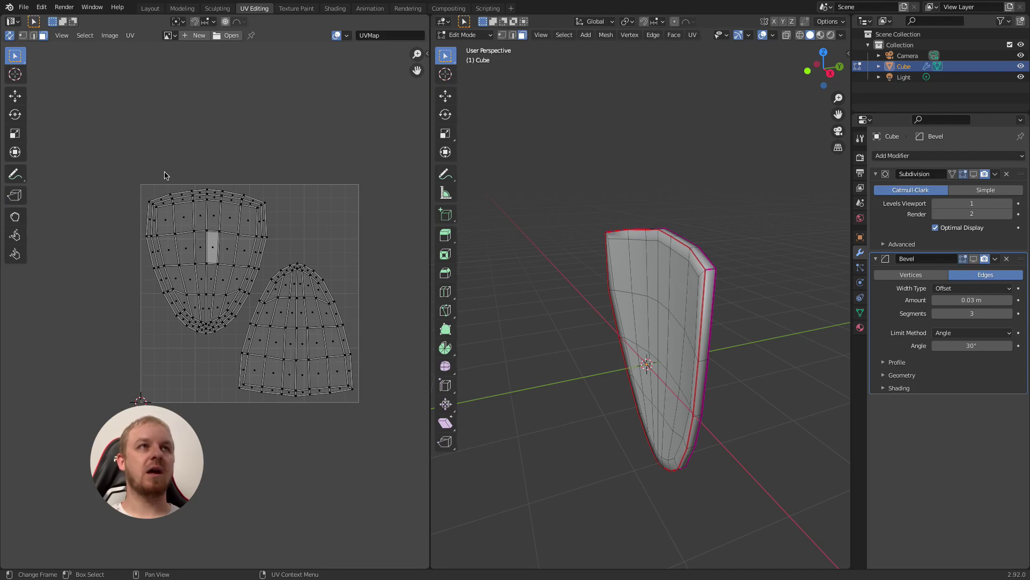
left_click(130, 36)
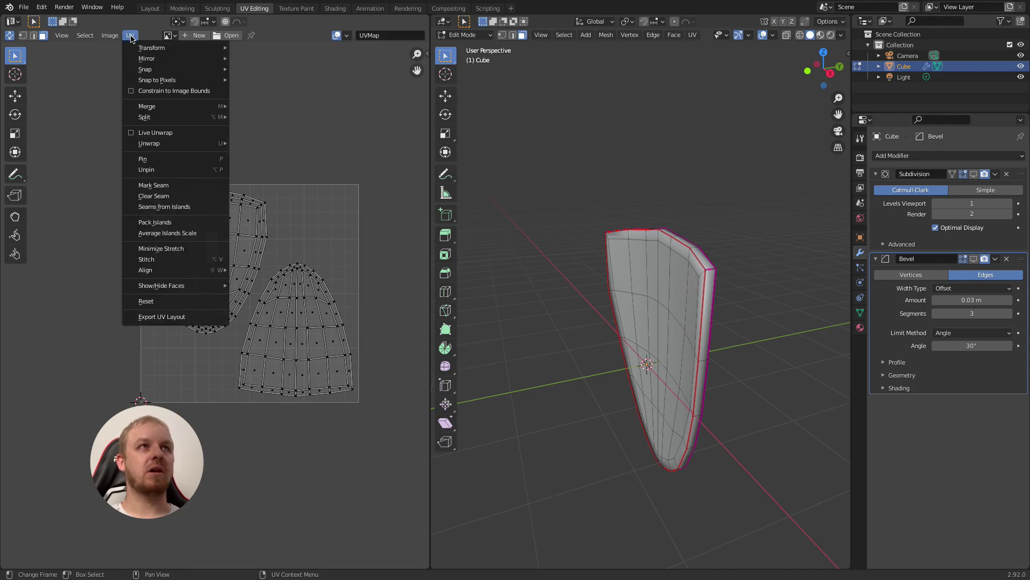
left_click(173, 317)
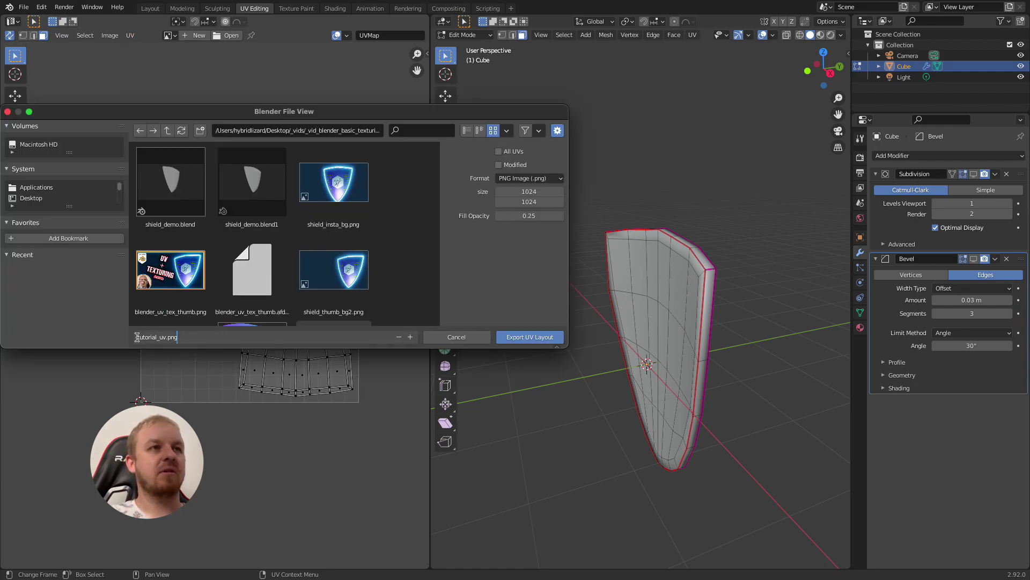
left_click(518, 337)
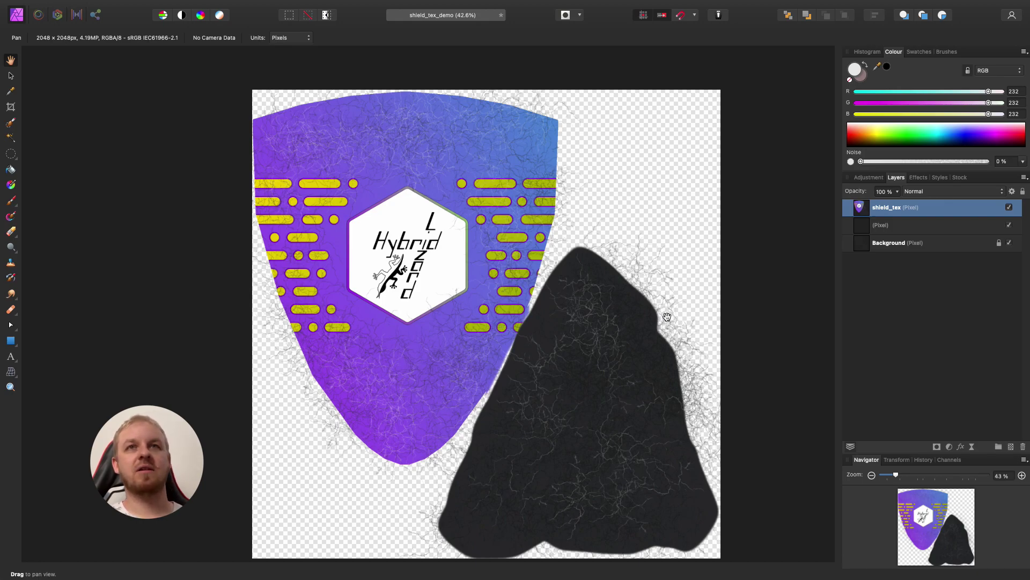
Switch to Affinity Photo and briefly hide the shield_tex layer to compare the artwork with the UV layout beneath it.
left_click(1010, 210)
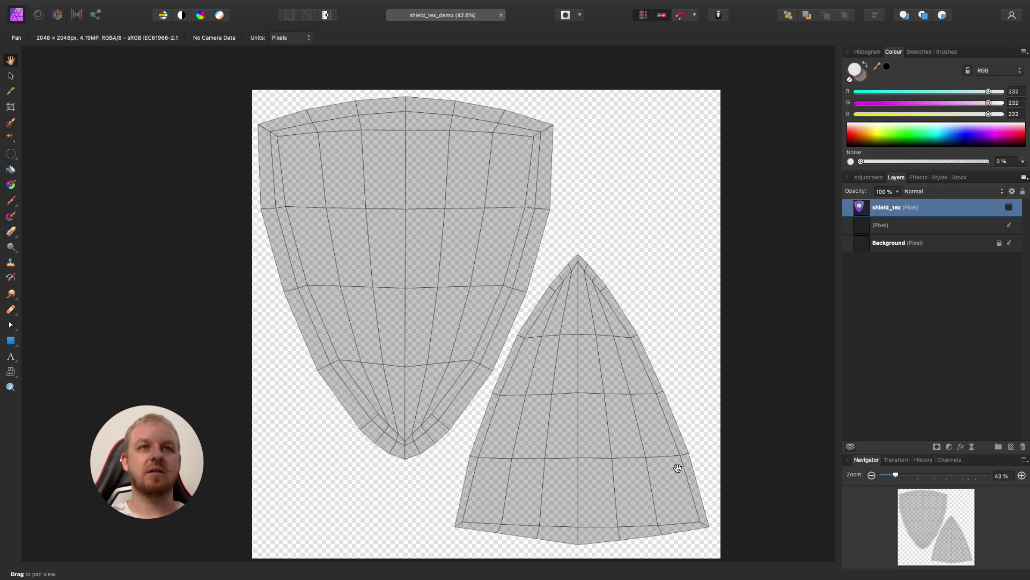
left_click(1010, 208)
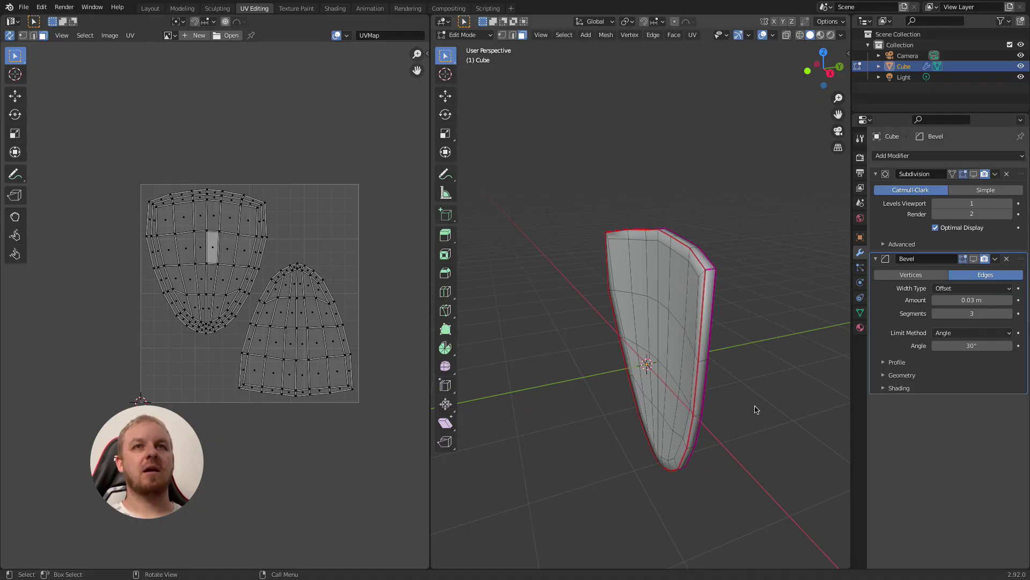
Switch back to Blender and connect an Image Texture to the Base Color of the shield's material.
middle_click_drag(755, 409, 691, 347)
scroll(654, 398, "up", 3)
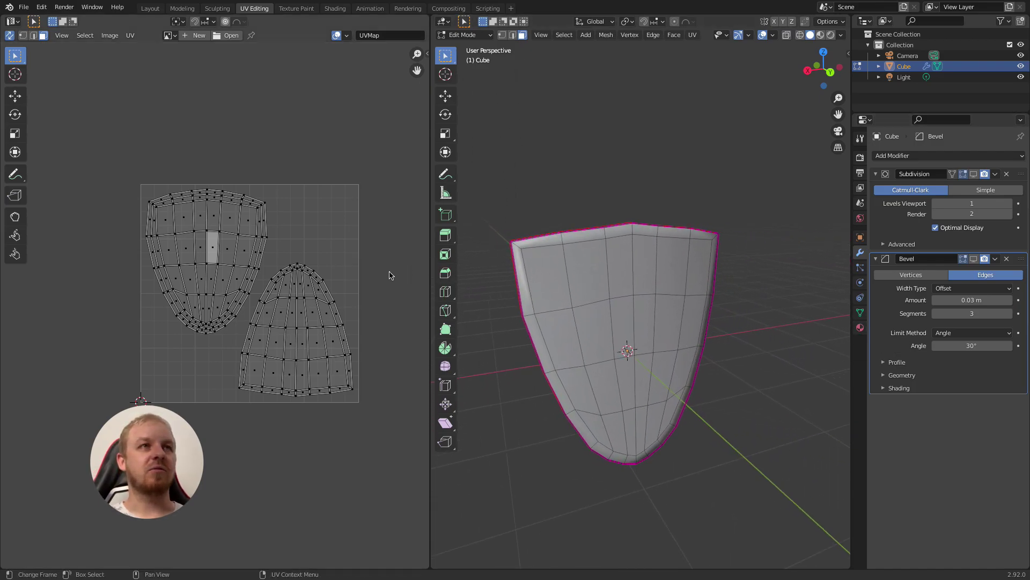
left_click(860, 328)
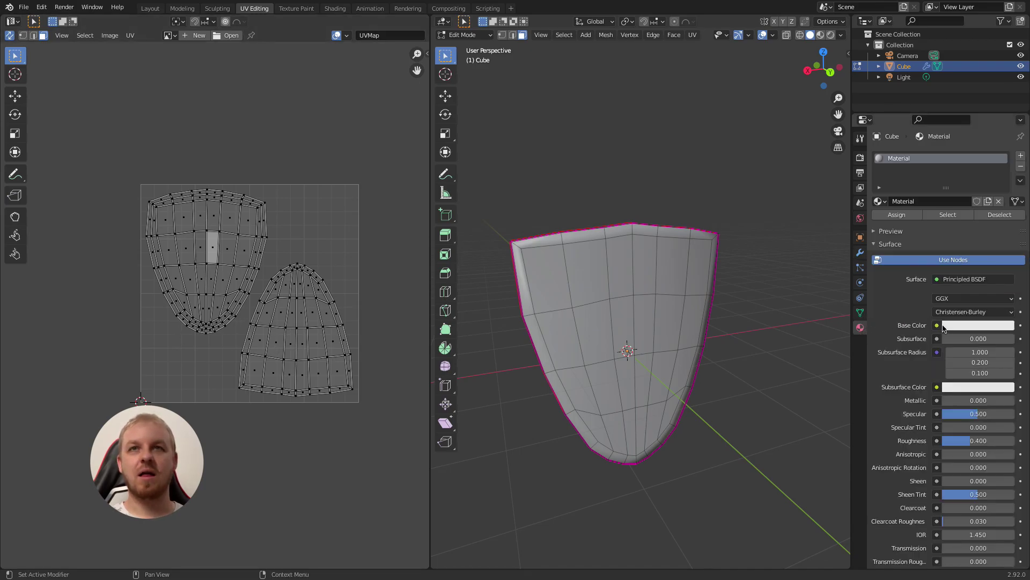
left_click(937, 325)
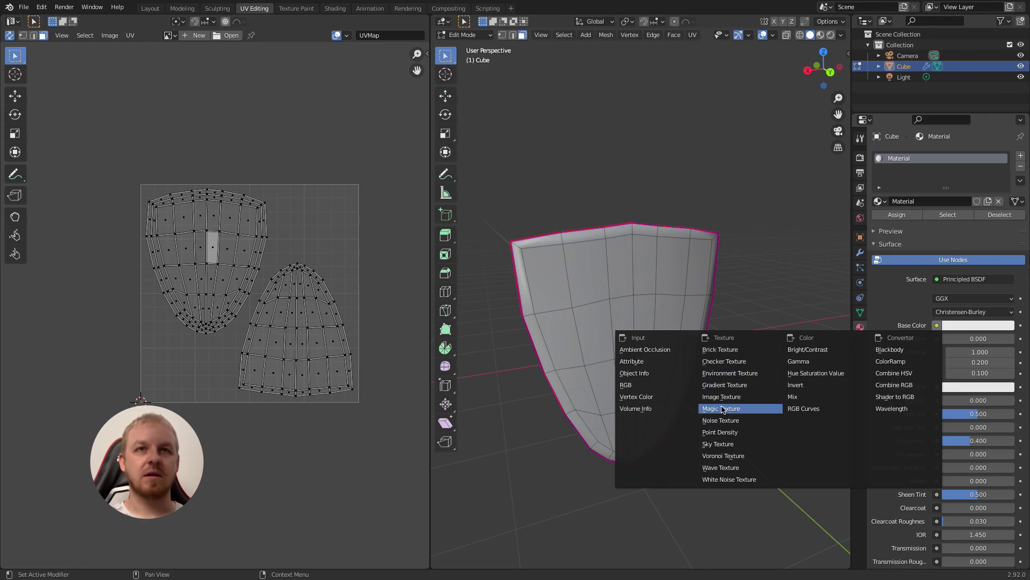
left_click(722, 397)
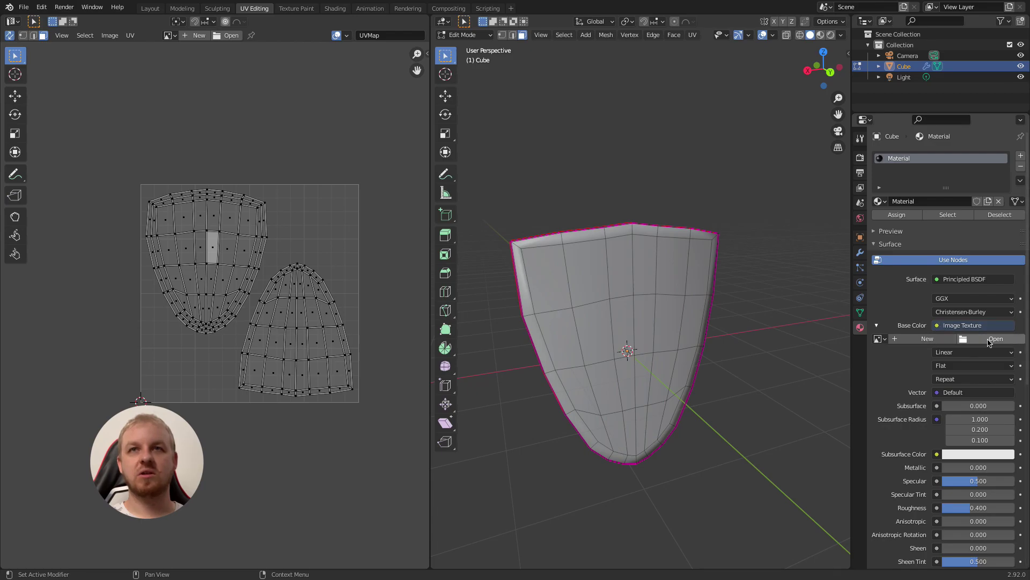
Load shield_tex_demo.png from the _vid_blender_basic_texturing folder as the Base Color image.
left_click(990, 342)
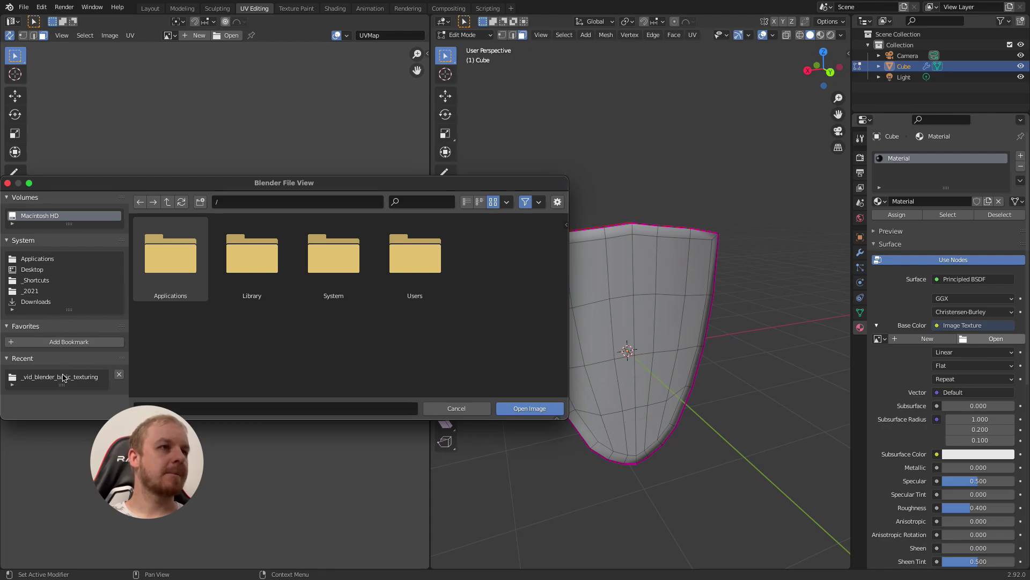
left_click(63, 377)
left_click(188, 320)
left_click(527, 409)
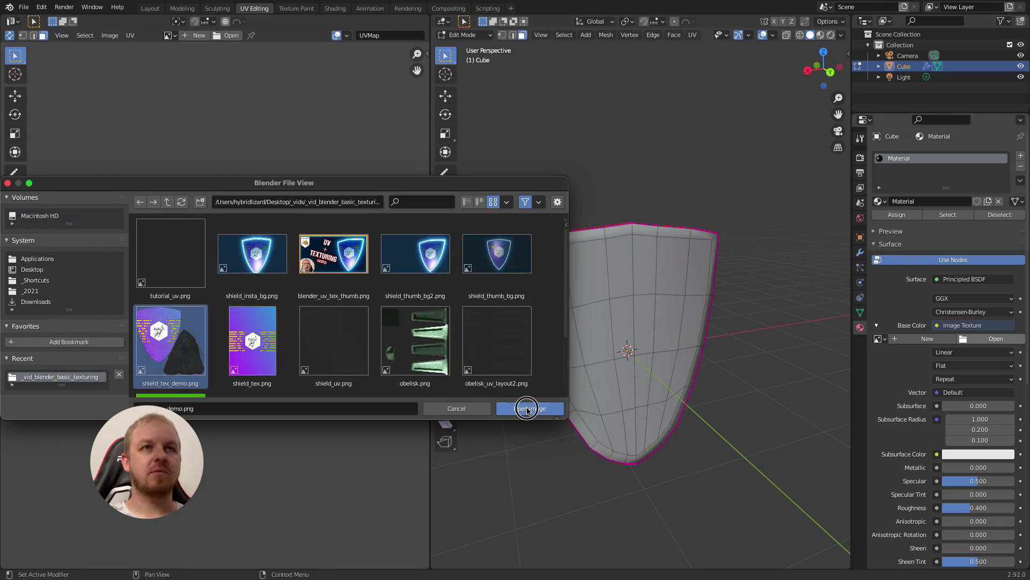
Select the whole UV island under the purple shield artwork, scale it up and move it by about 0.029, -0.035 to match the artwork's outline.
scroll(226, 302, "up", 4)
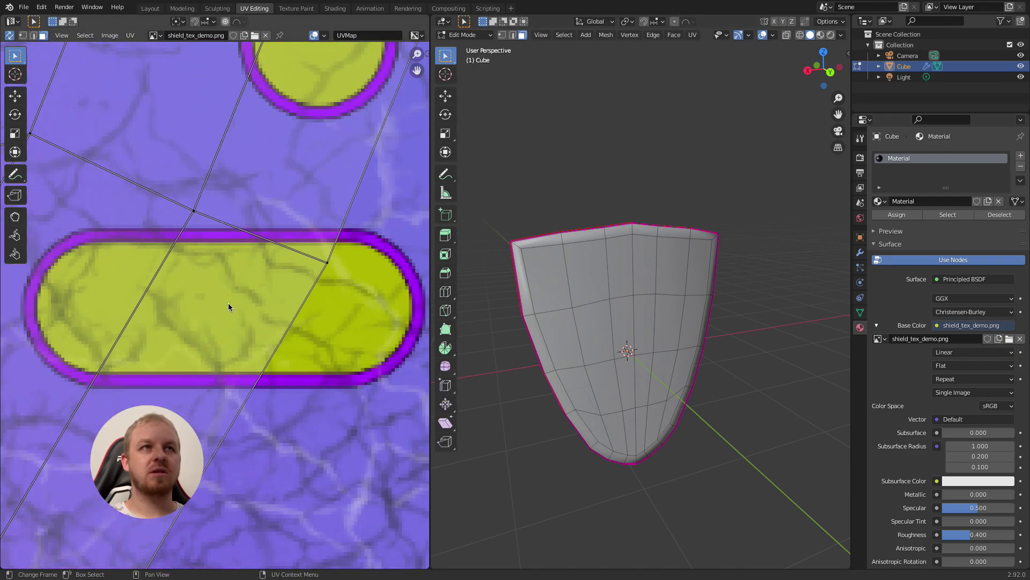
scroll(227, 302, "down", 5)
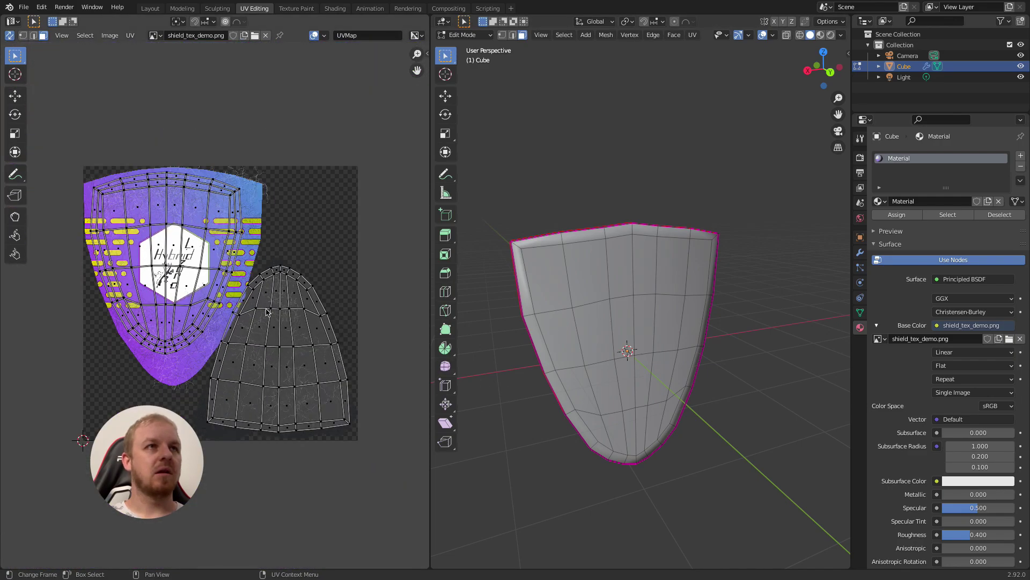
left_click(204, 296)
left_click(176, 256)
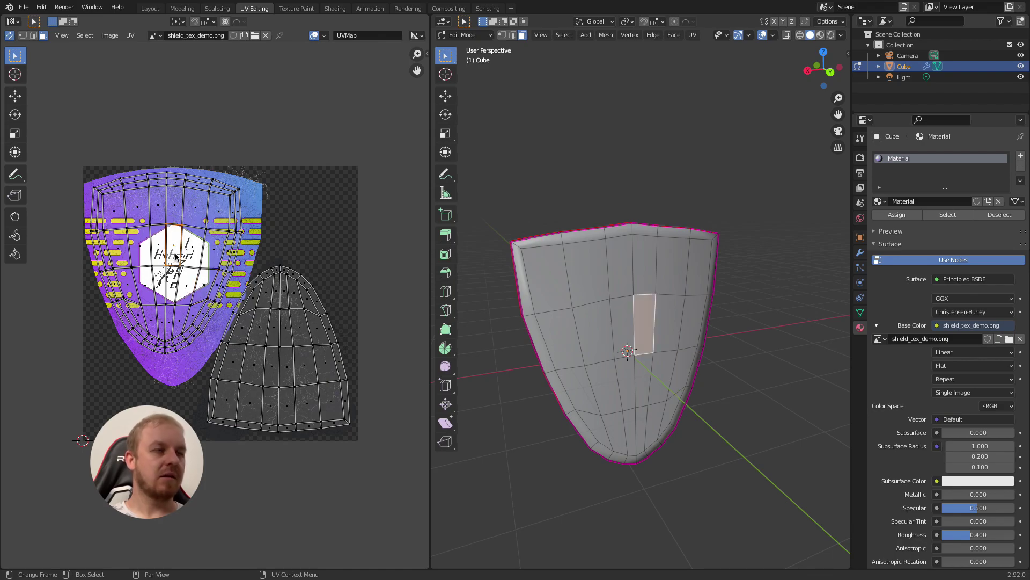
key("l")
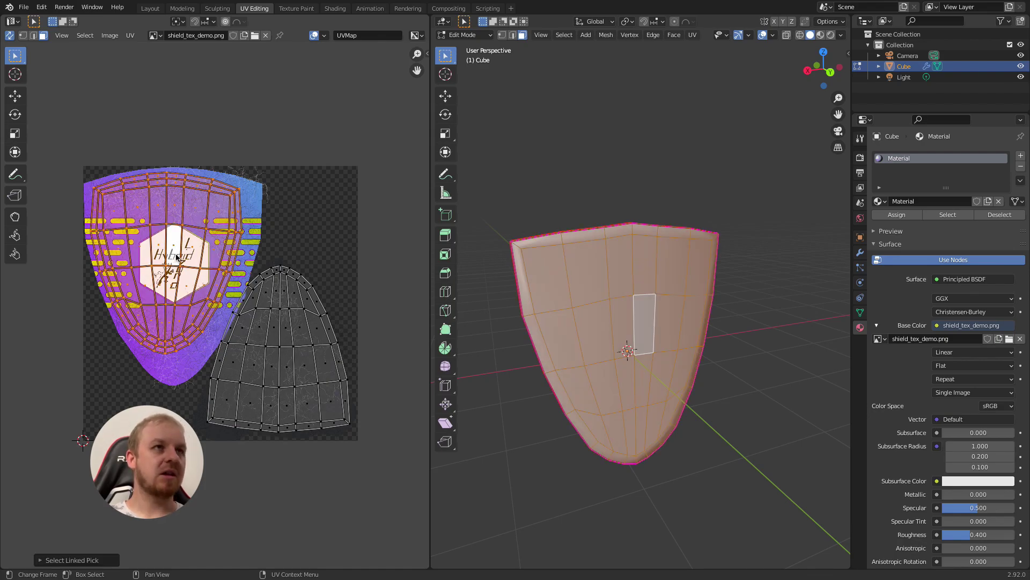
key("s")
left_click(213, 263)
key("g")
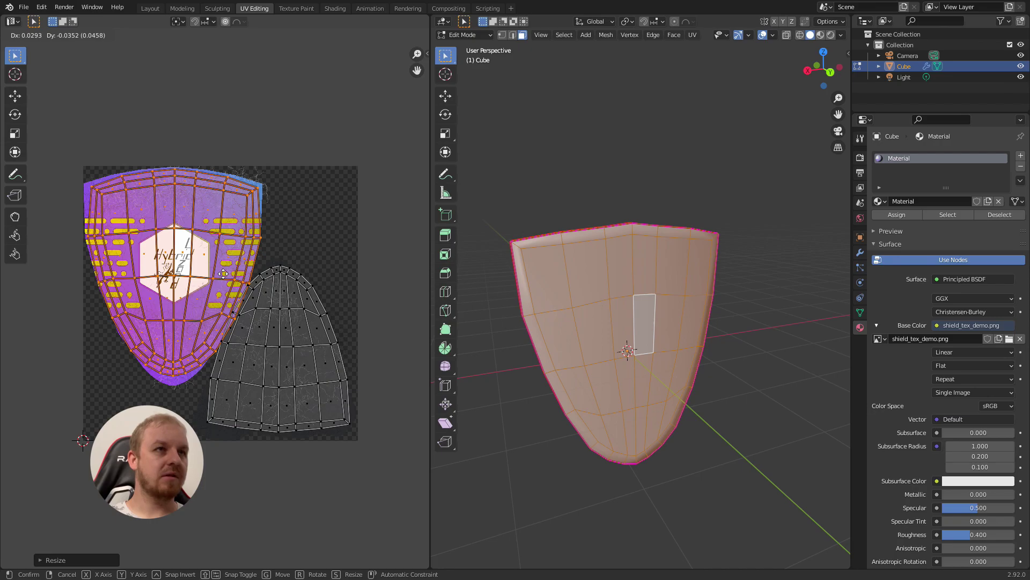
left_click(223, 274)
Select the entire UV island on the dark texture area, shrink it to about 0.95, narrow it along X and reposition it inside that area.
left_click(284, 367)
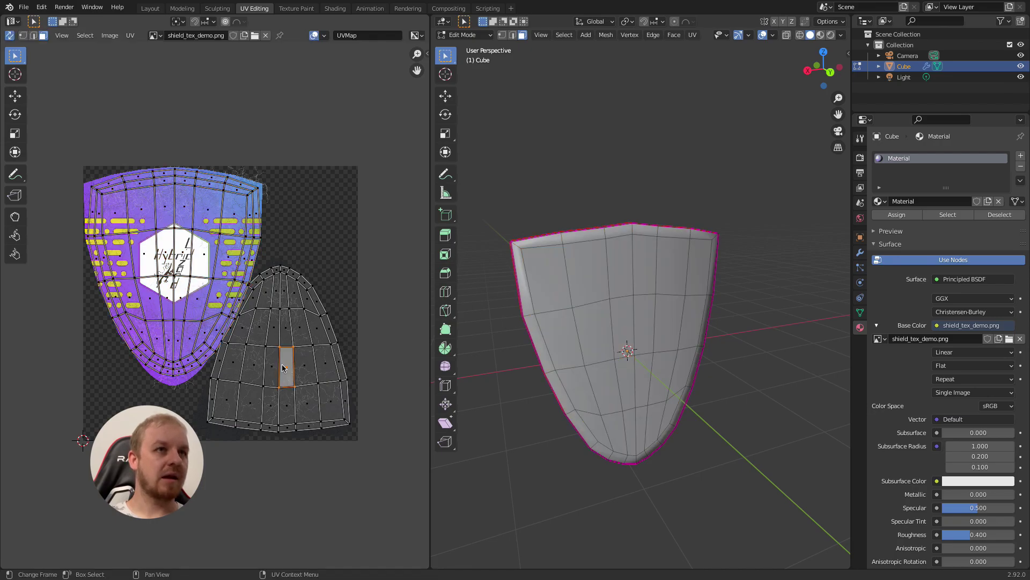
key("l")
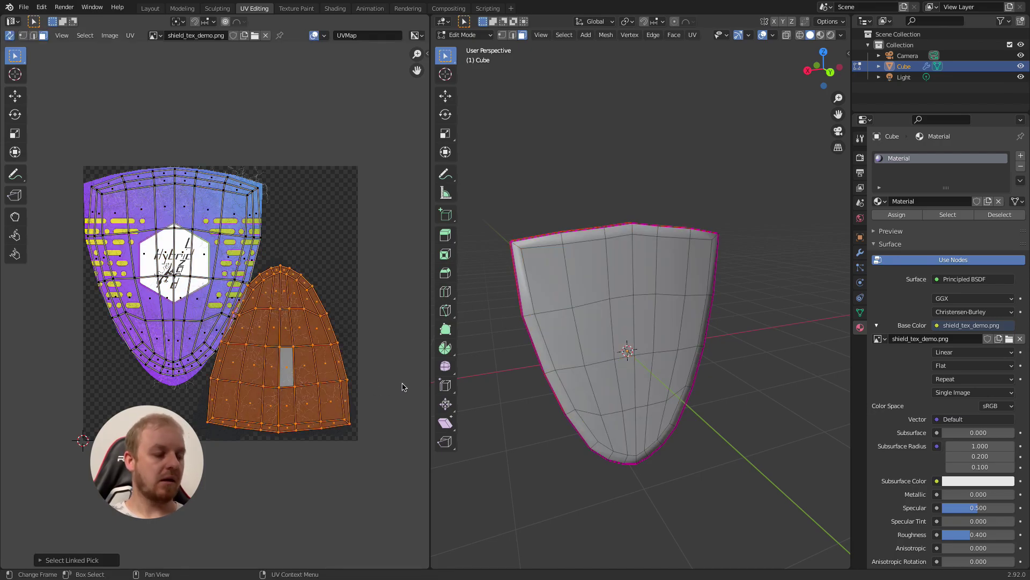
key("s")
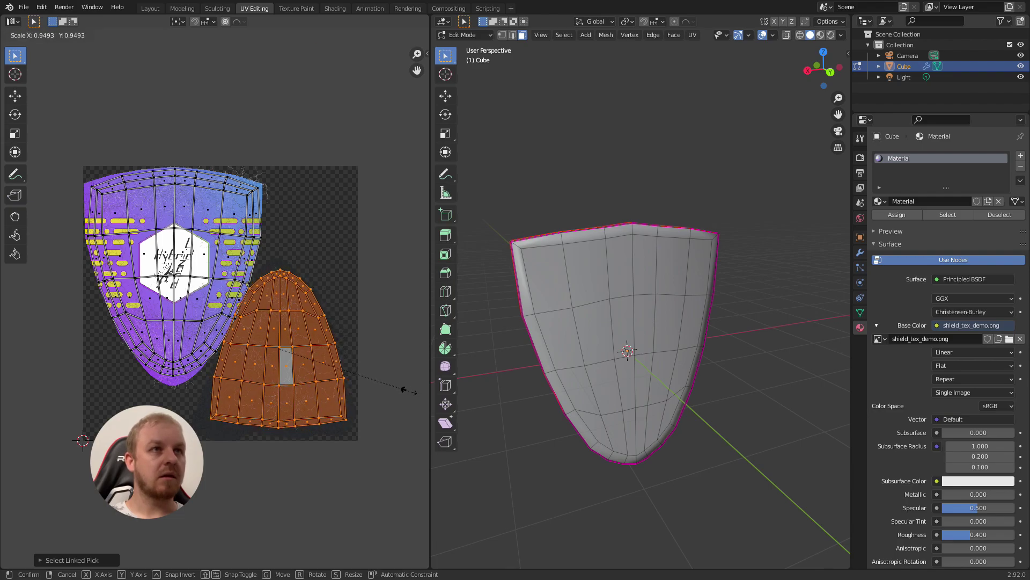
key("x")
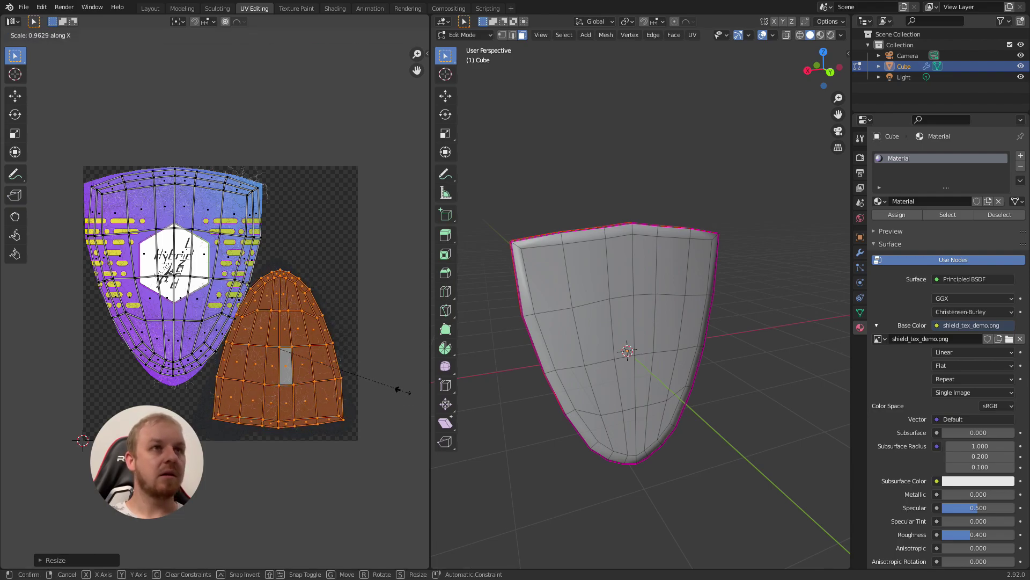
key("Escape")
key("g")
left_click(398, 391)
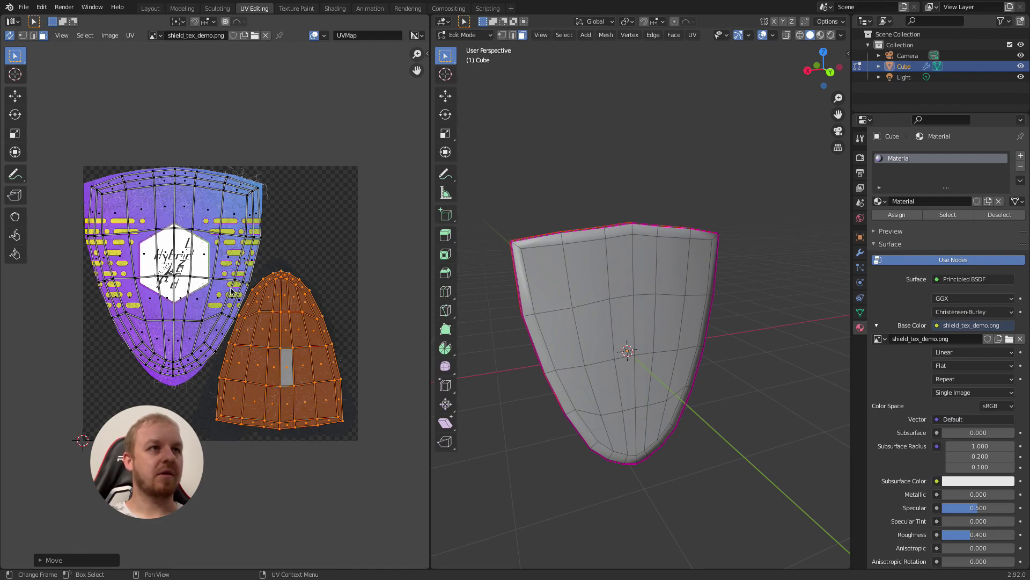
Reselect the whole UV island on the purple artwork and fine-tune its rotation and position over the shield design.
left_click(181, 259)
key("l")
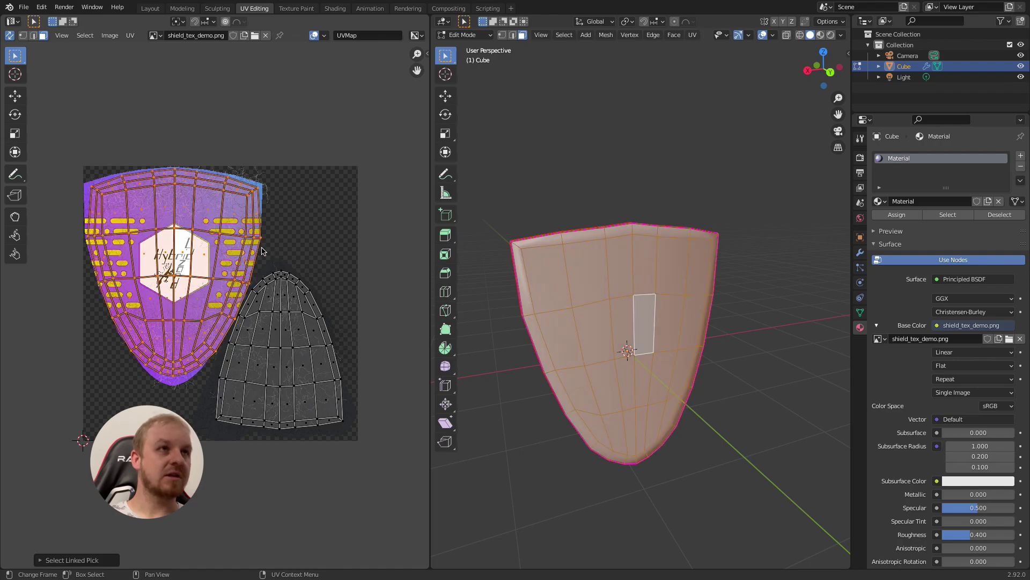
key("r")
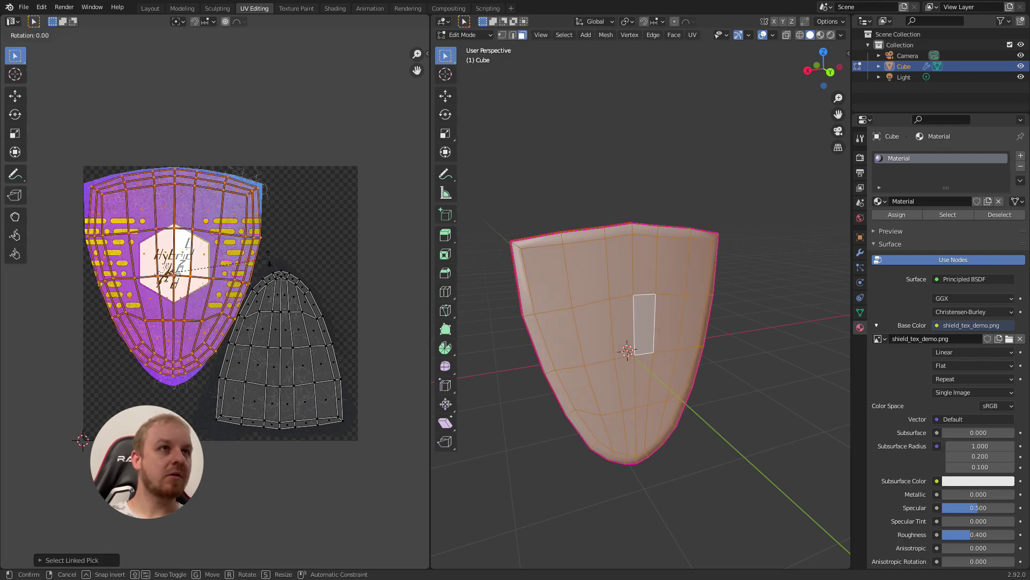
left_click(267, 261)
key("g")
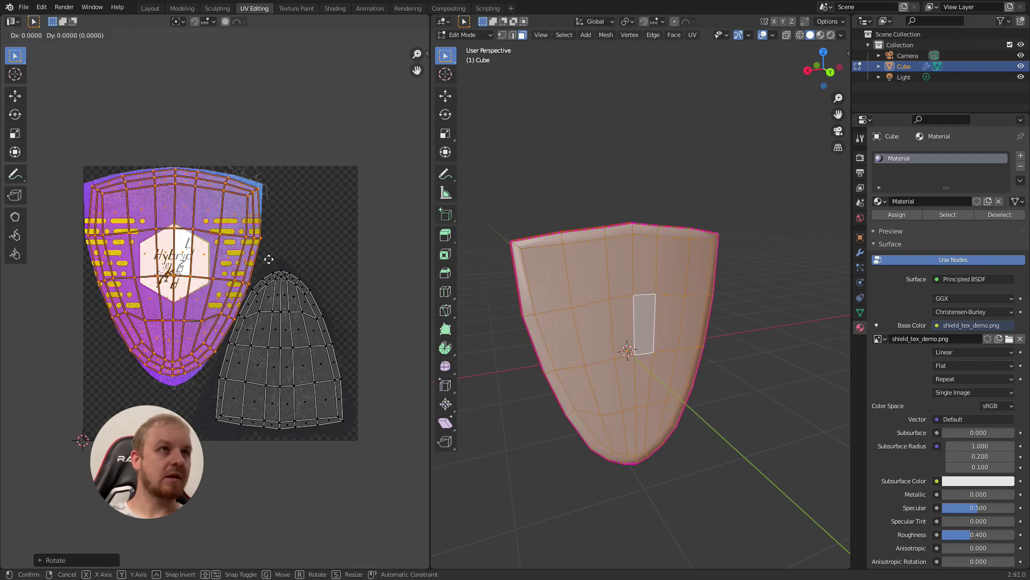
left_click(269, 260)
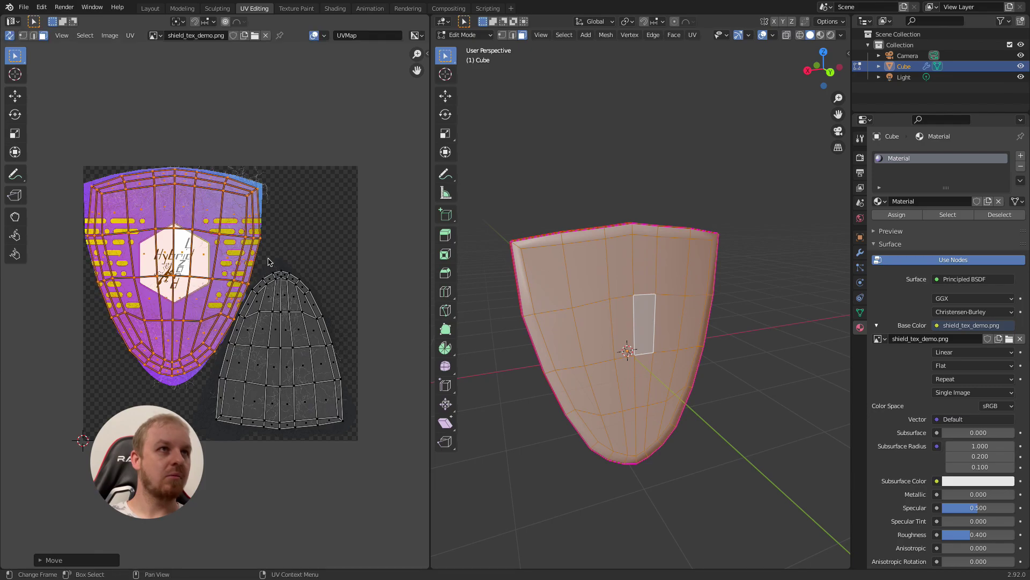
Leave Edit Mode and view the textured shield in Material Preview, finishing in Rendered viewport shading.
key("Tab")
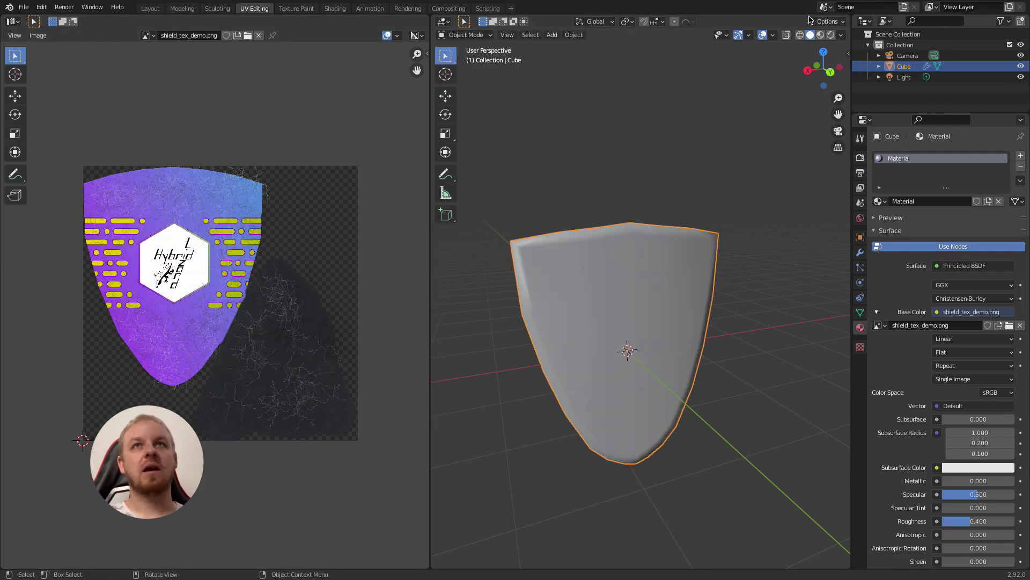
left_click(821, 36)
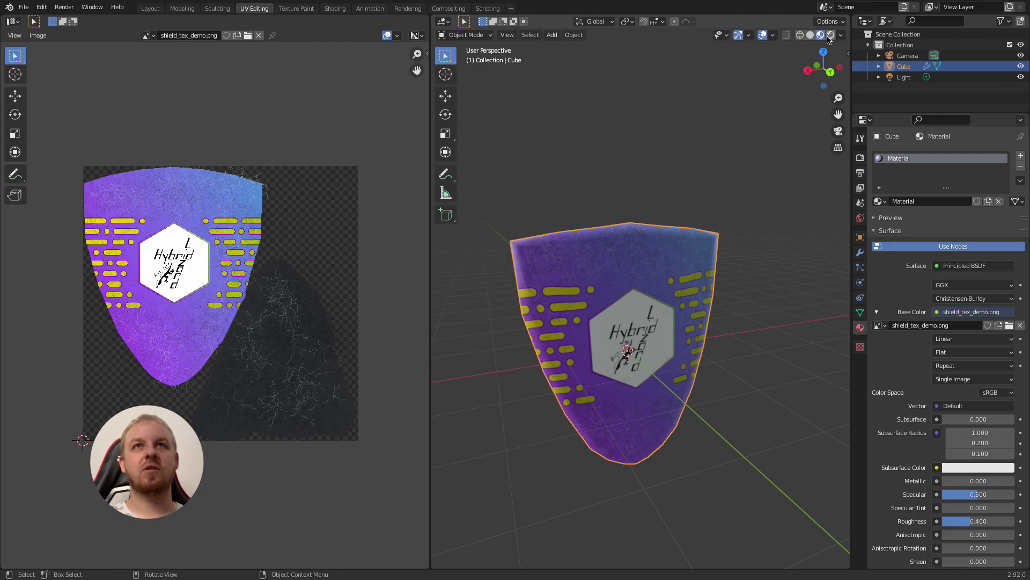
middle_click_drag(655, 331, 645, 323)
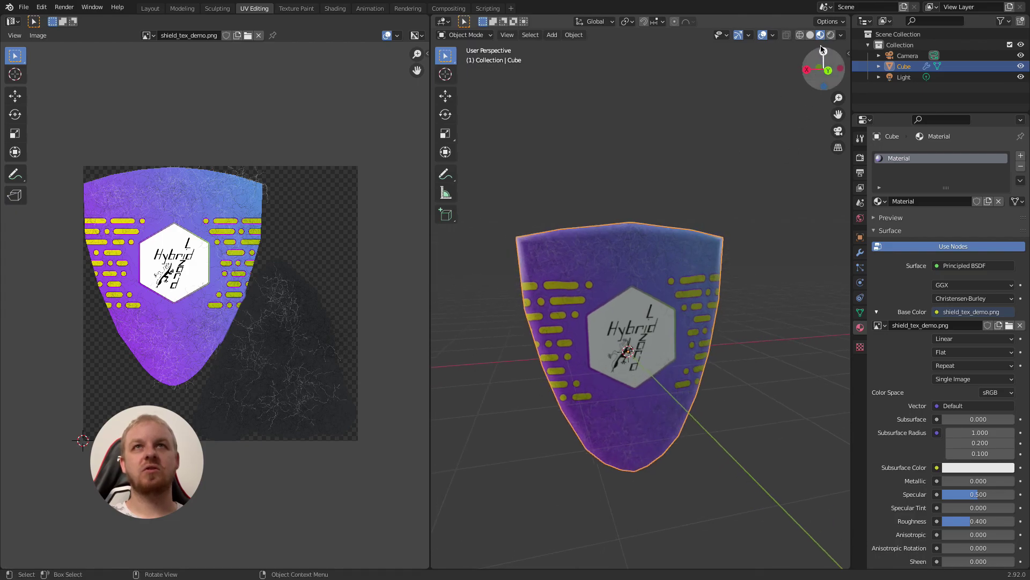
left_click(831, 36)
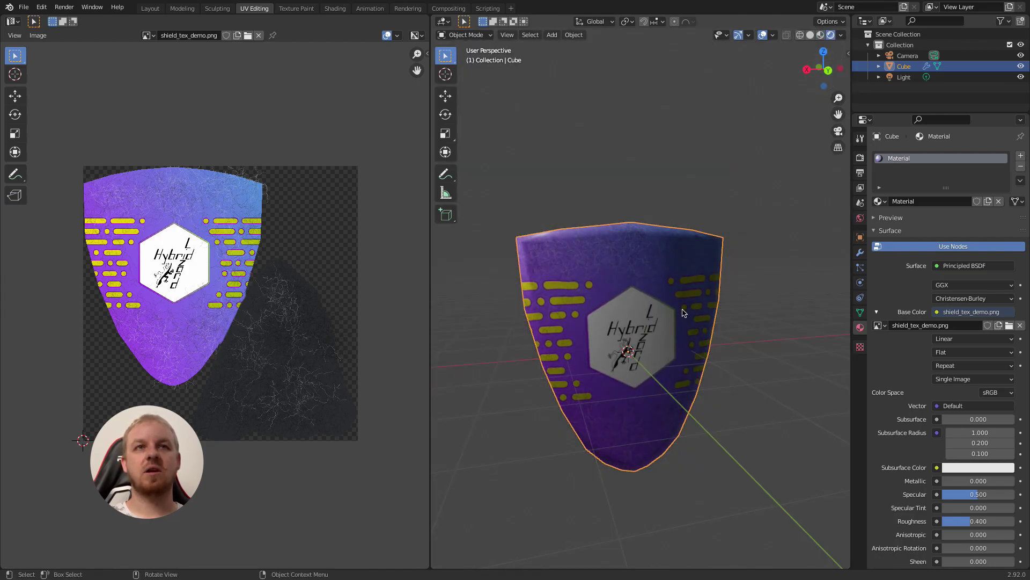
middle_click_drag(628, 322, 686, 355)
scroll(664, 349, "up", 4)
scroll(666, 351, "down", 3)
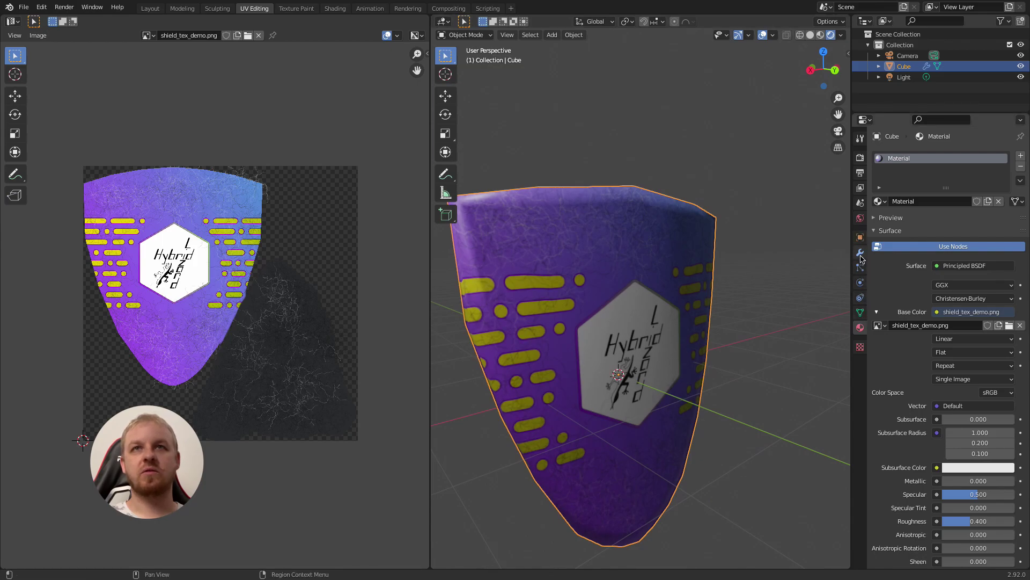
Enable the Subdivision and Bevel modifiers in the viewport, keeping Bevel active for rendering.
left_click(861, 253)
left_click(984, 259)
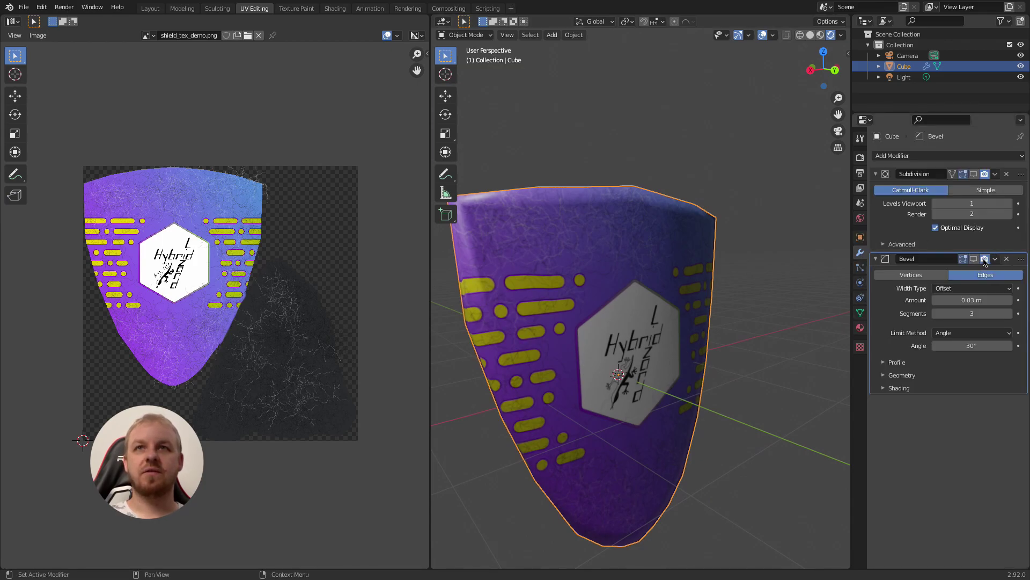
left_click(973, 174)
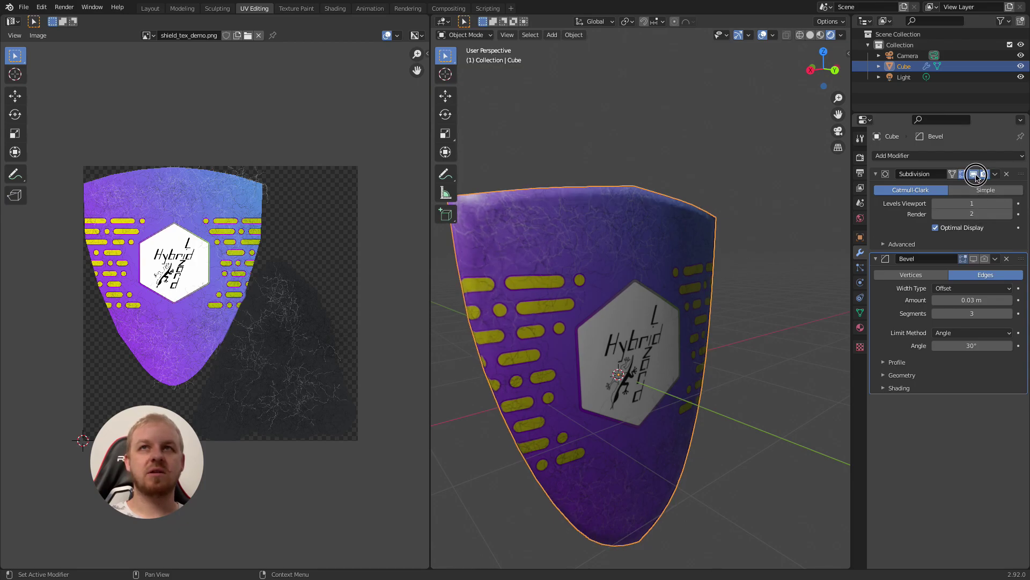
left_click(976, 261)
left_click(988, 260)
Inspect the smoothed, textured shield from several angles and select the scene's light.
middle_click_drag(607, 362, 676, 285)
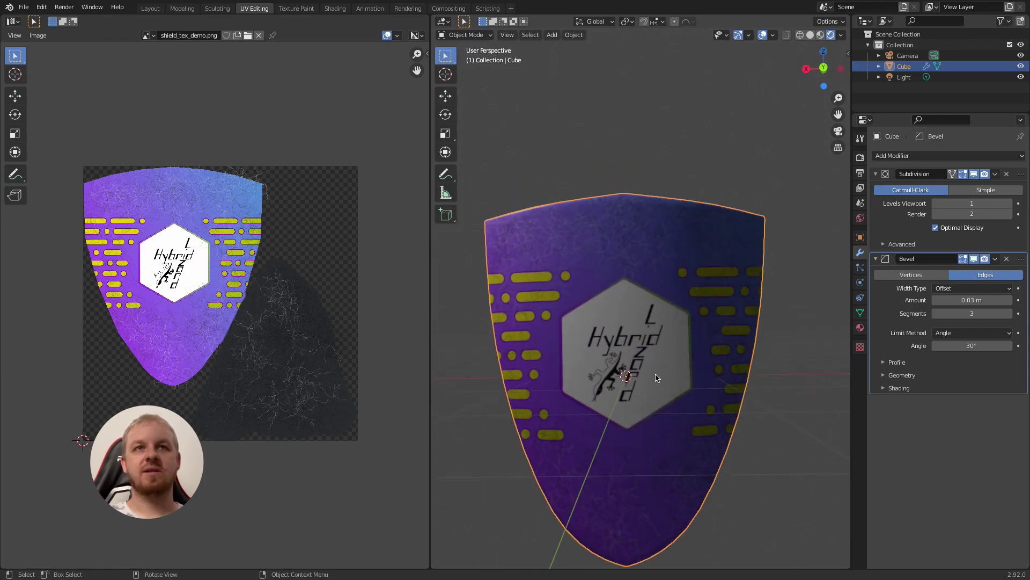
middle_click_drag(616, 384, 747, 219)
middle_click_drag(644, 346, 661, 291)
middle_click_drag(548, 302, 735, 327)
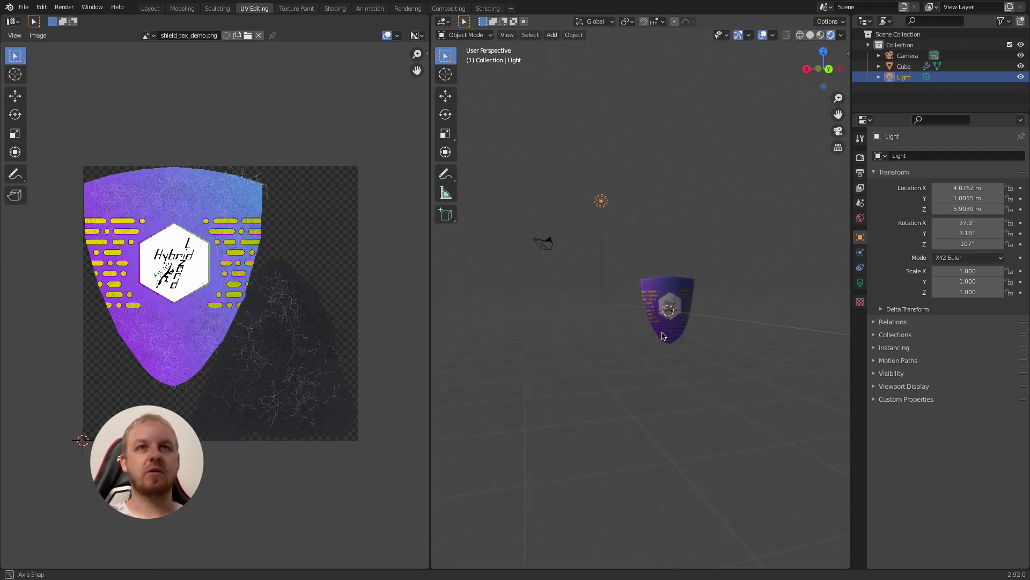
Examine the textured shield up close from the front and its UV layout over the artwork image.
scroll(752, 341, "up", 3)
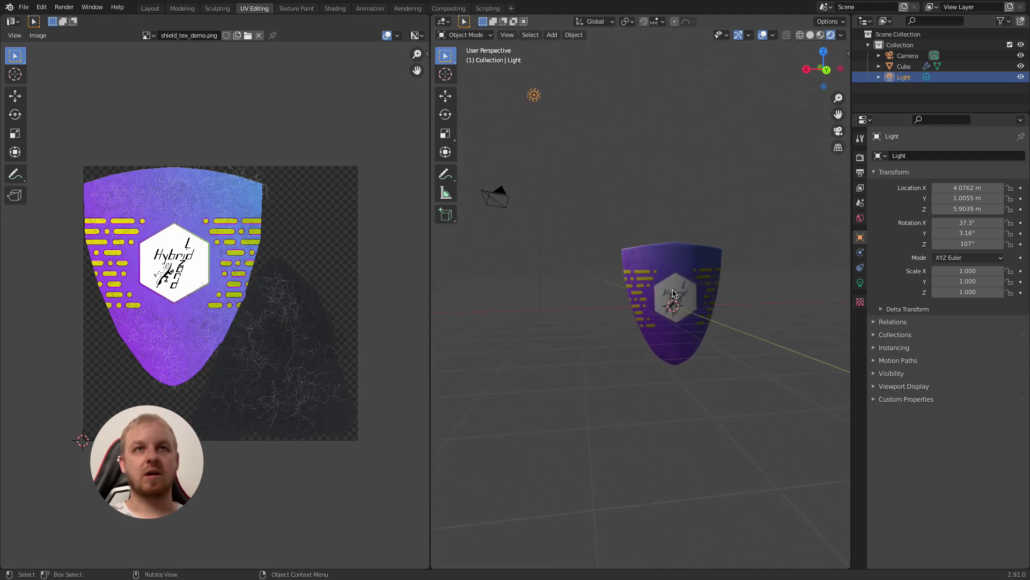
scroll(736, 279, "up", 5)
left_click(724, 220)
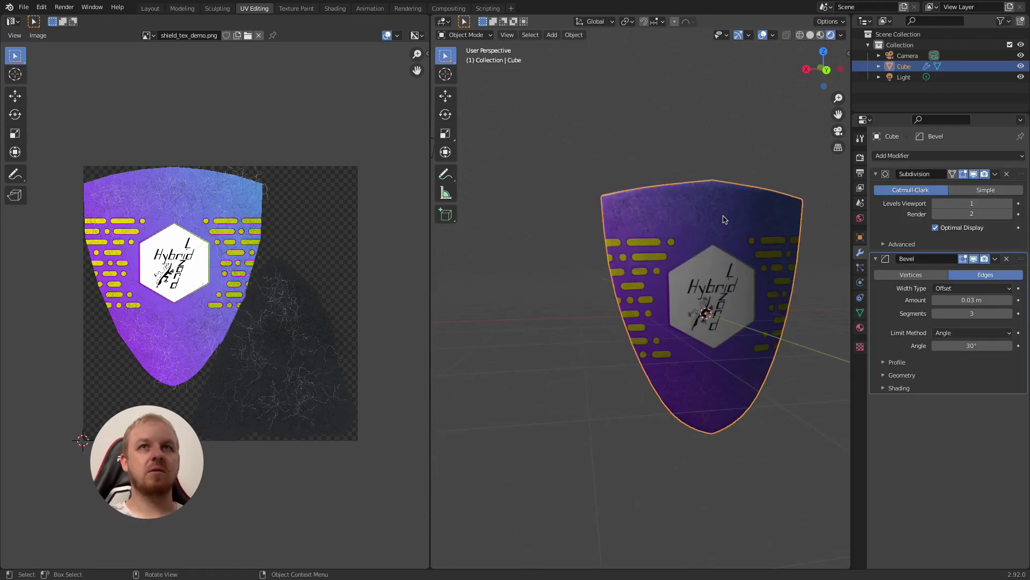
key("Tab")
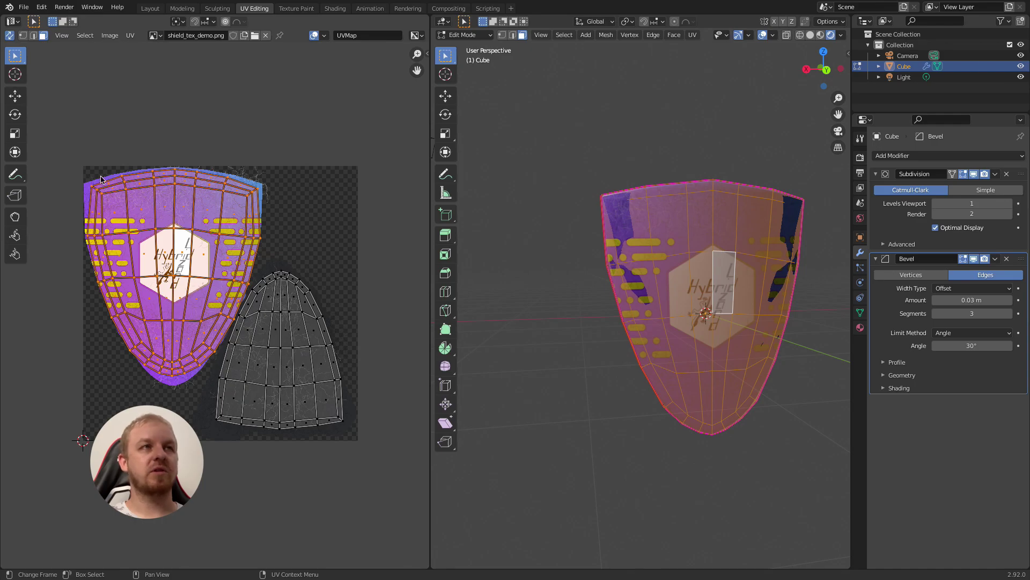
key("Tab")
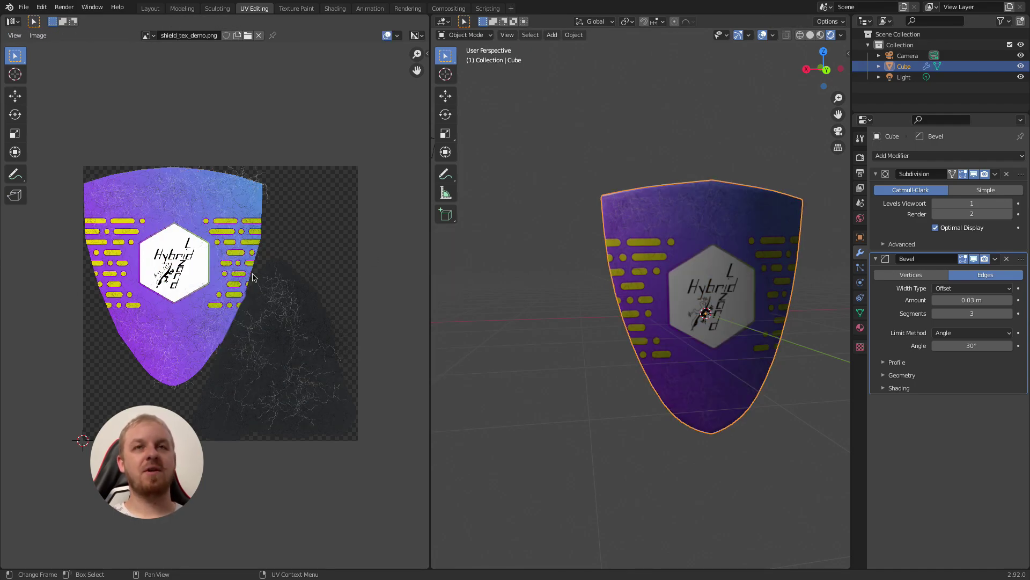
middle_click_drag(664, 362, 617, 361)
middle_click_drag(716, 342, 701, 272)
scroll(701, 272, "up", 5)
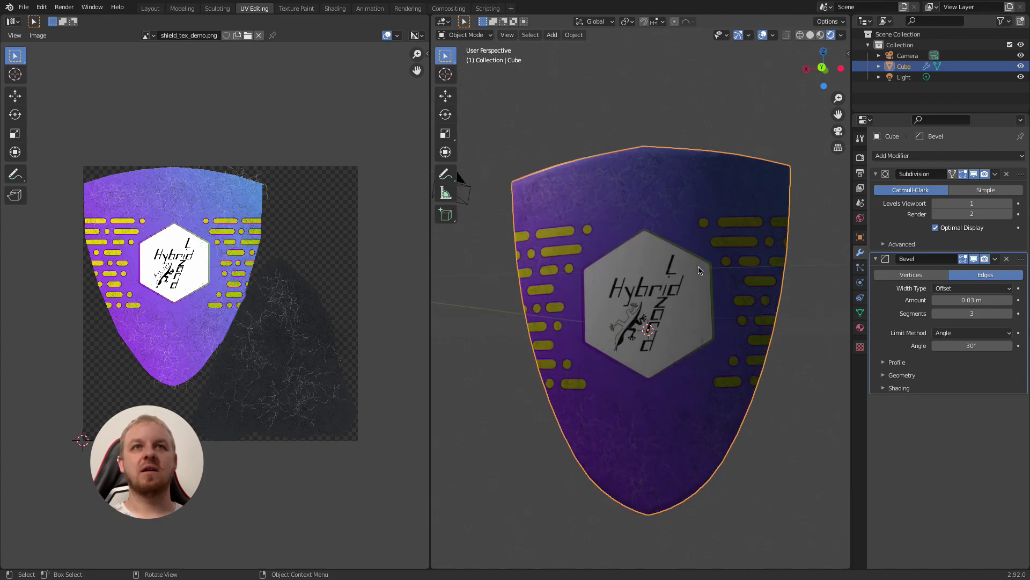
scroll(697, 276, "down", 6)
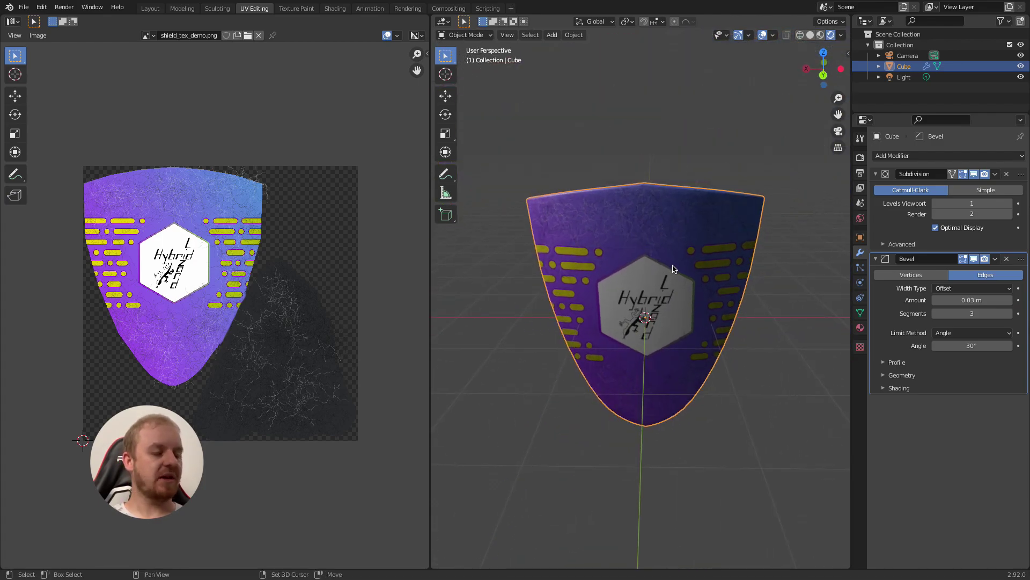
Duplicate the shield in place and rename the copy Rim.
key("shift+d")
right_click(716, 290)
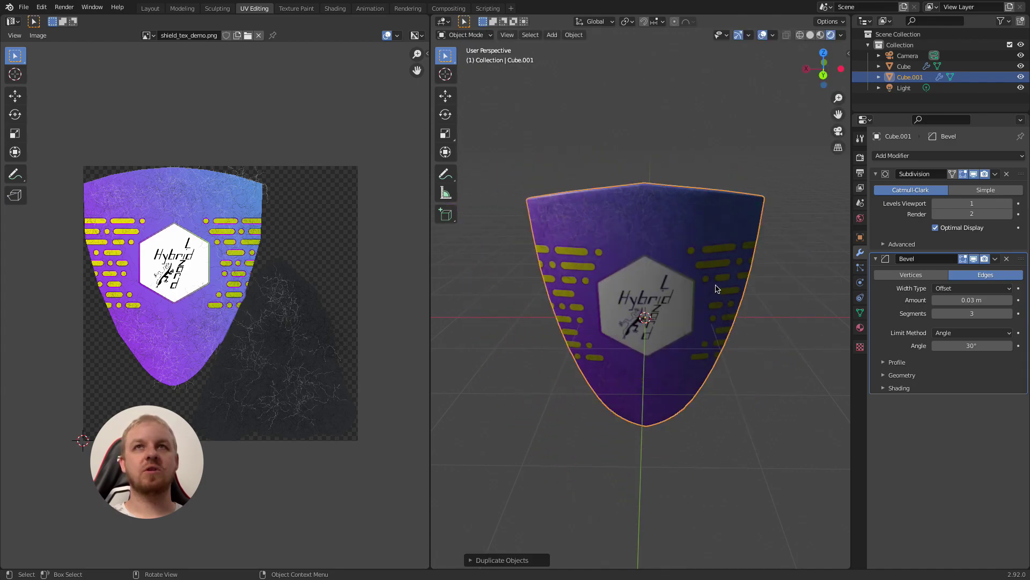
left_click(913, 76)
double_click(914, 76)
type("Rim")
key("Return")
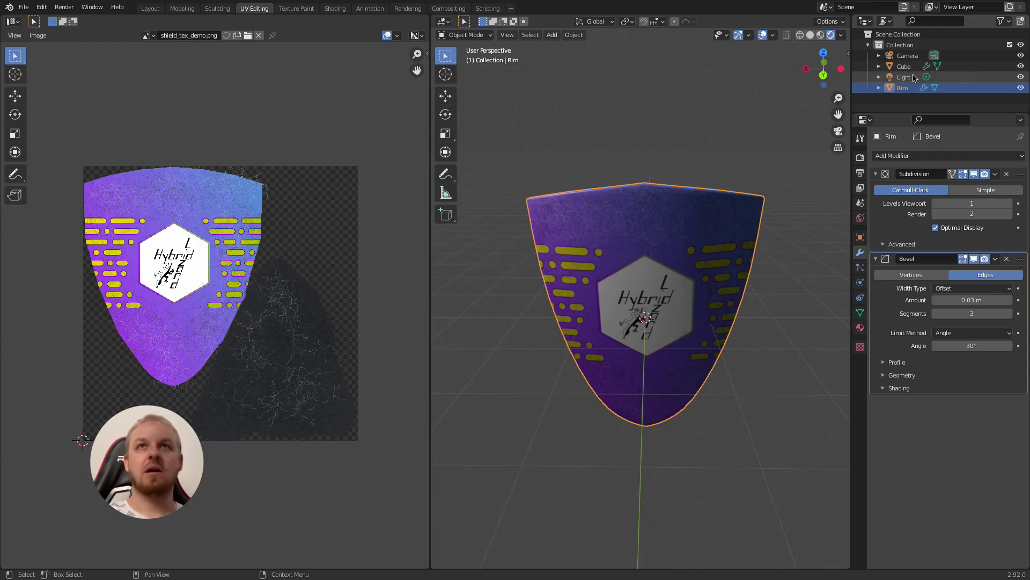
Remove the shield's material from Rim, give it a new material and set Metallic to 0.978.
left_click(860, 328)
left_click(1022, 167)
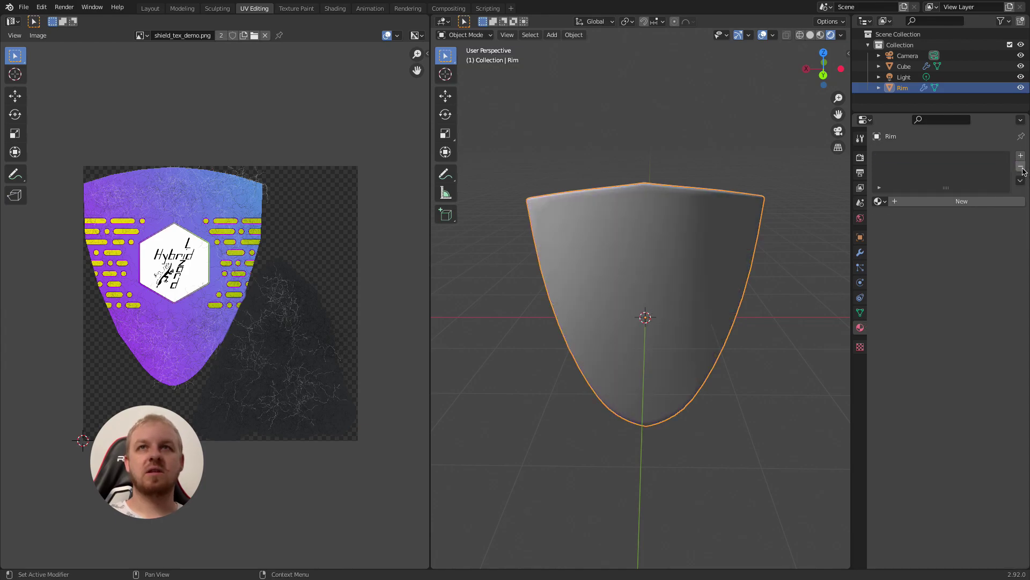
left_click(932, 201)
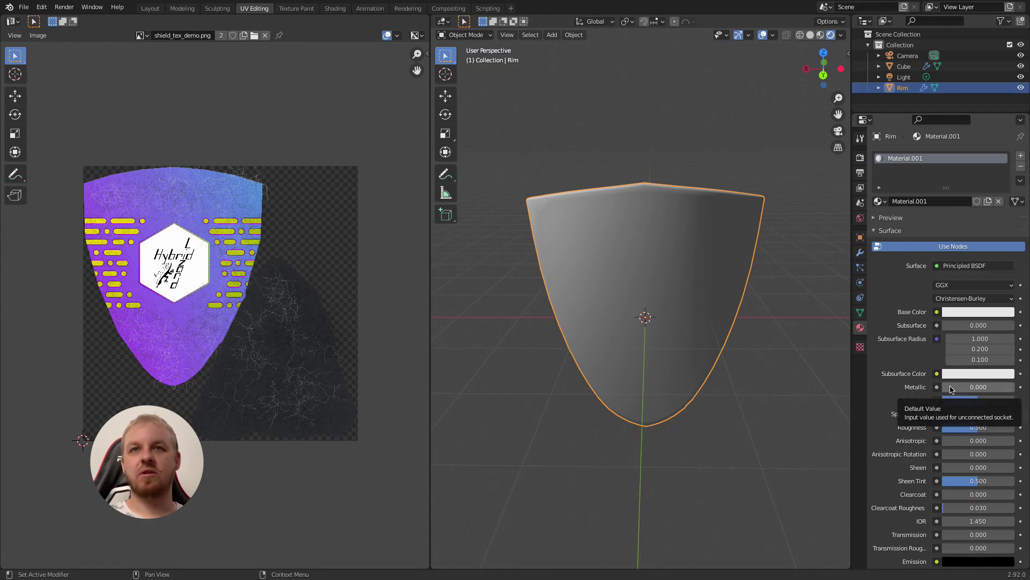
left_click_drag(950, 389, 1024, 389)
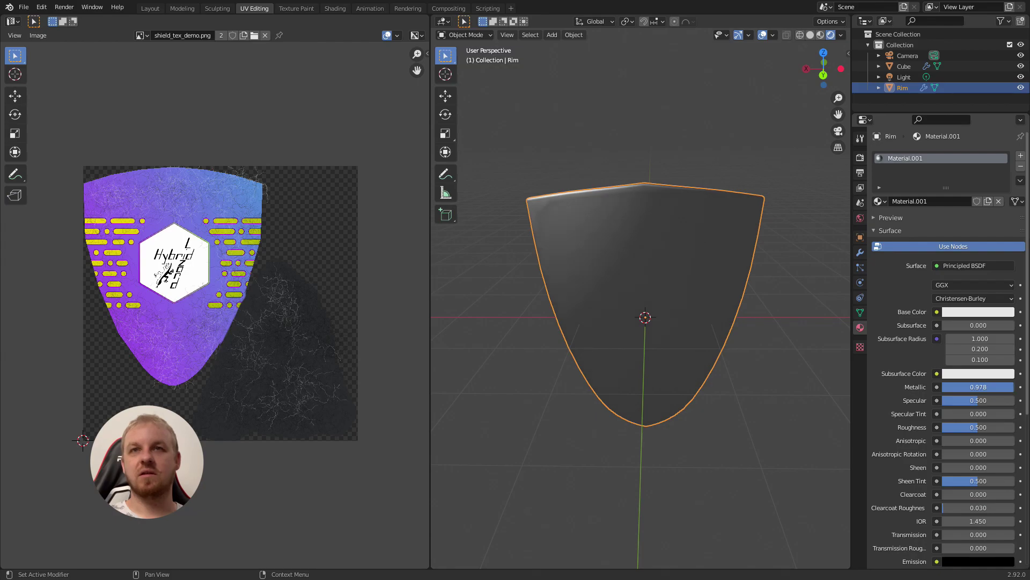
Select the face loop around Rim's outer edge, invert the selection in vertex mode, delete the remaining geometry and return to Object Mode.
middle_click_drag(585, 346, 678, 321)
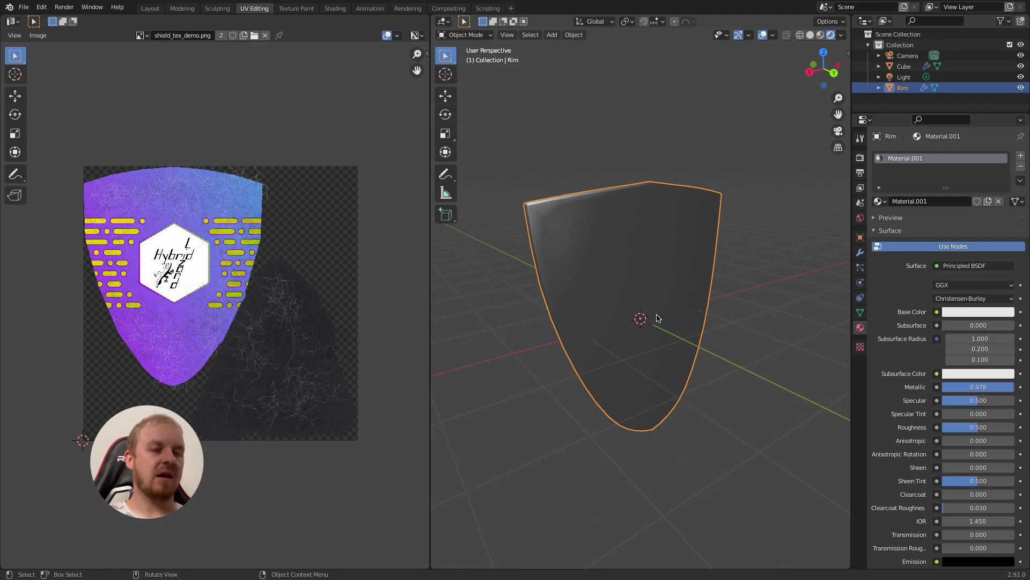
key("Tab")
middle_click_drag(606, 279, 569, 289)
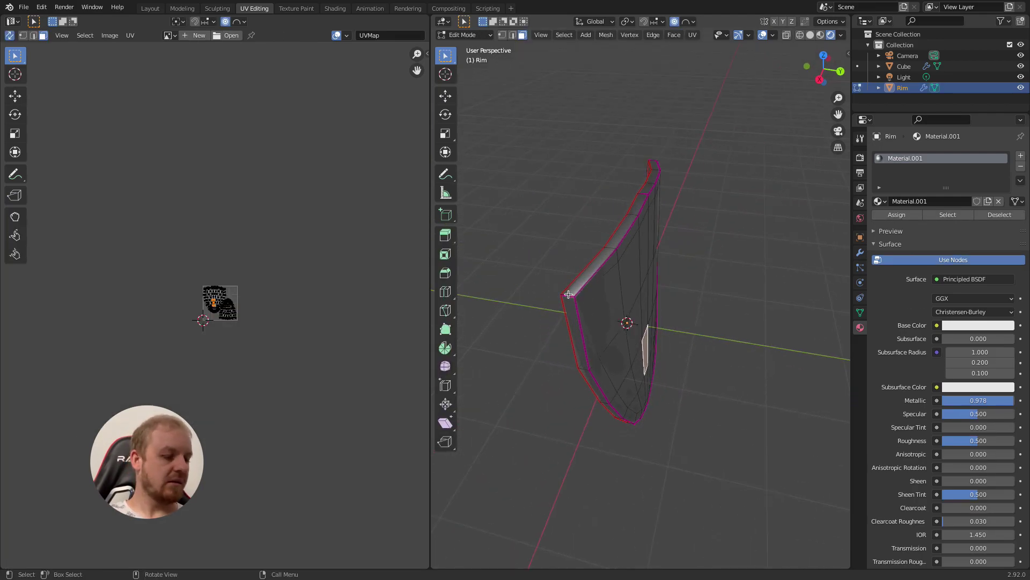
left_click(569, 293, "alt")
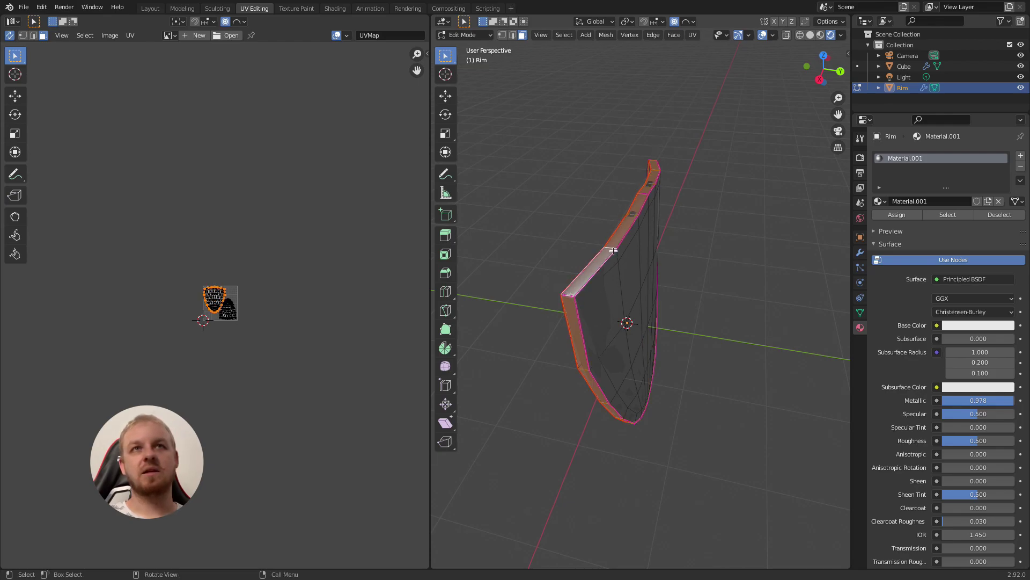
middle_click_drag(605, 375, 587, 340)
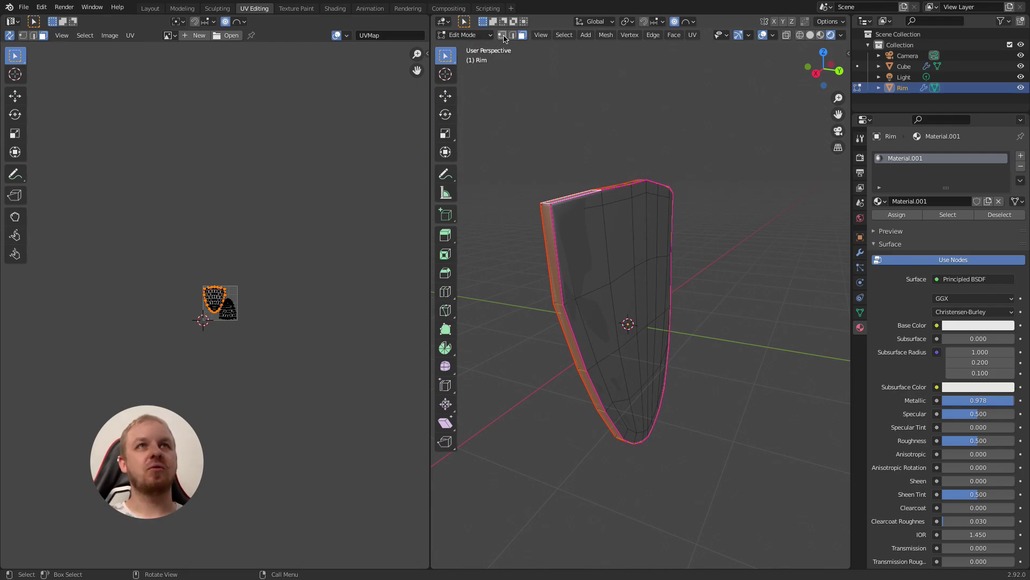
left_click(503, 35)
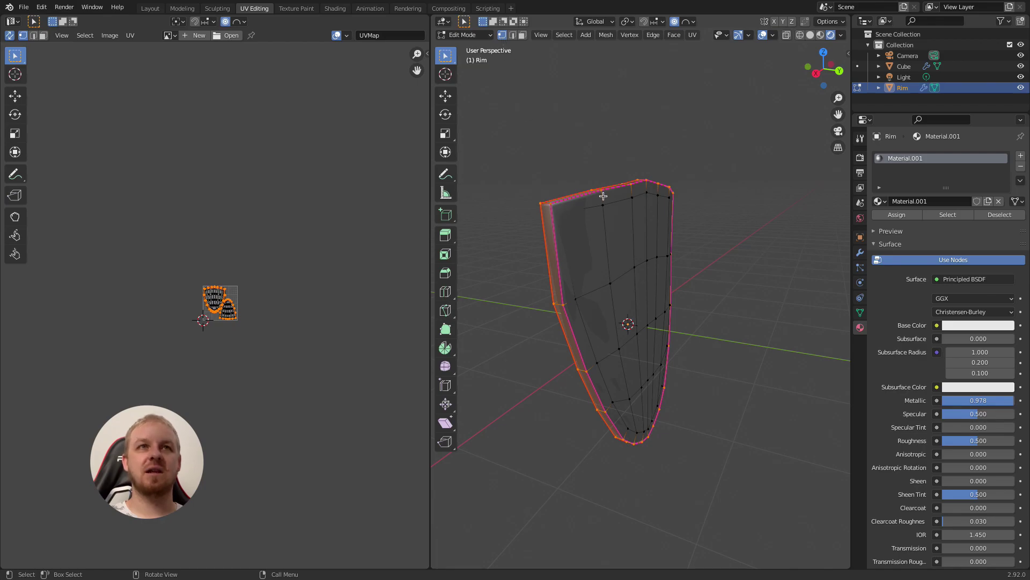
left_click(564, 35)
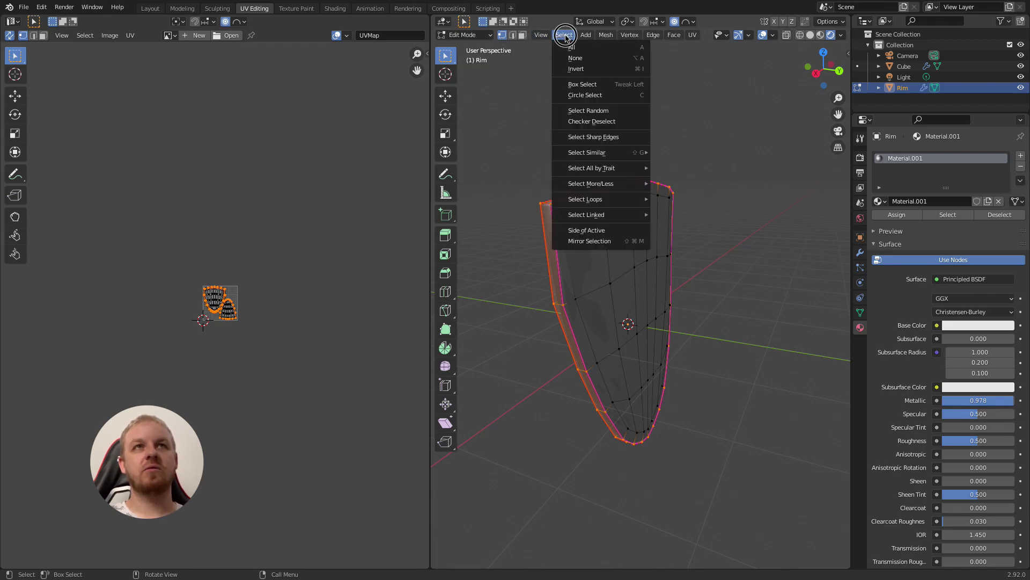
left_click(582, 71)
middle_click_drag(600, 223, 616, 299)
key("x")
left_click(602, 278)
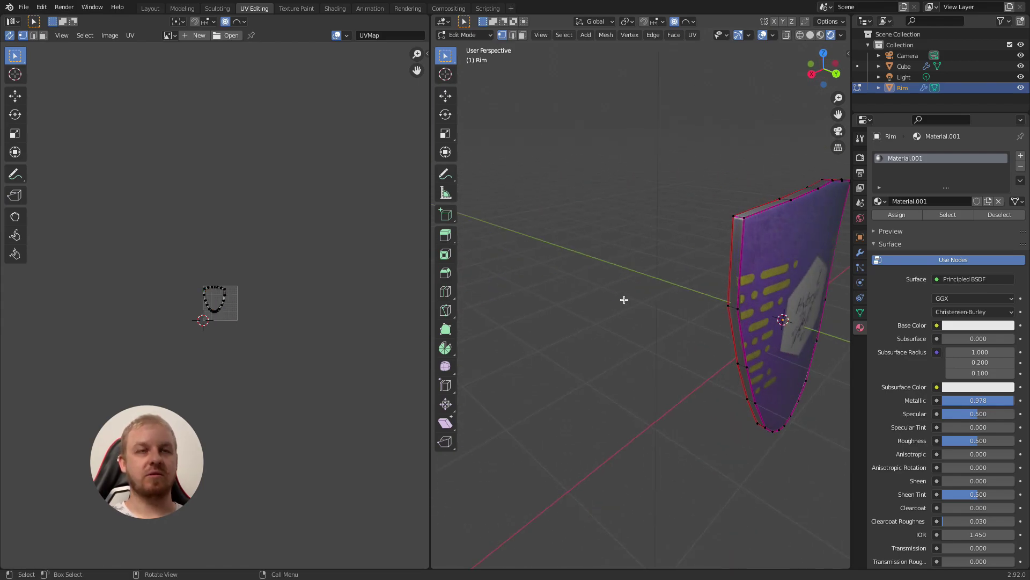
key("Tab")
key("g")
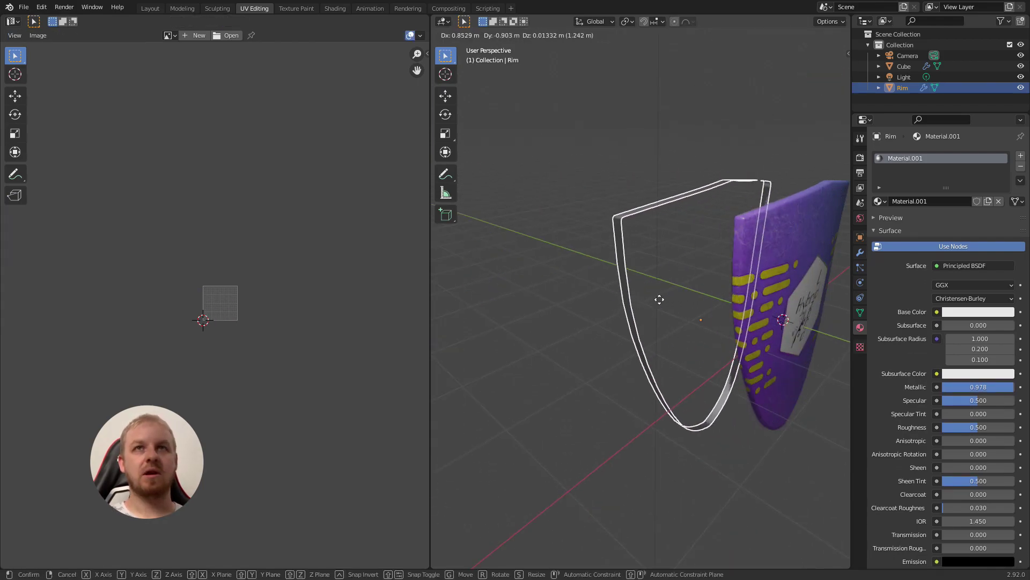
right_click(680, 264)
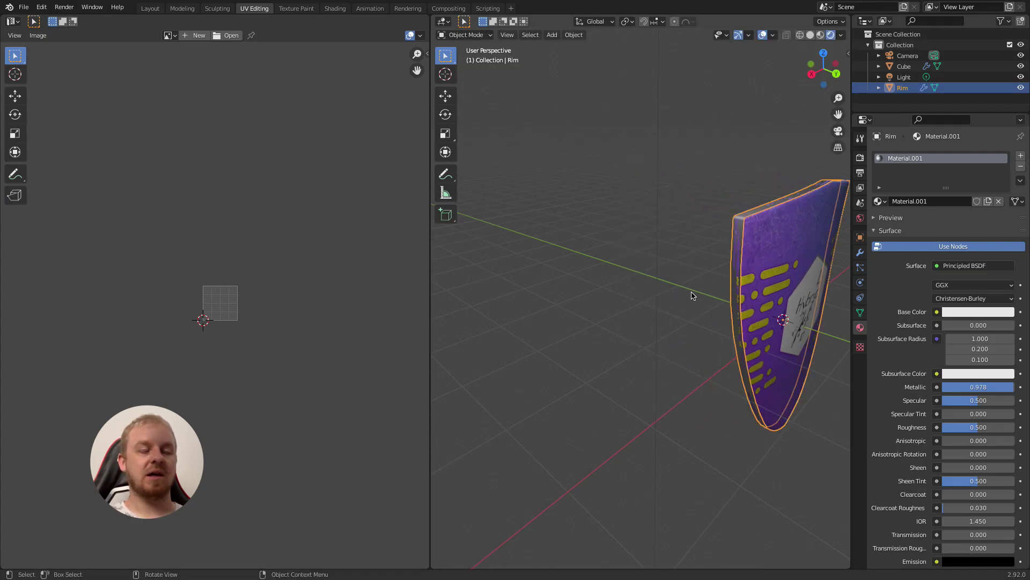
middle_click_drag(693, 295, 590, 356)
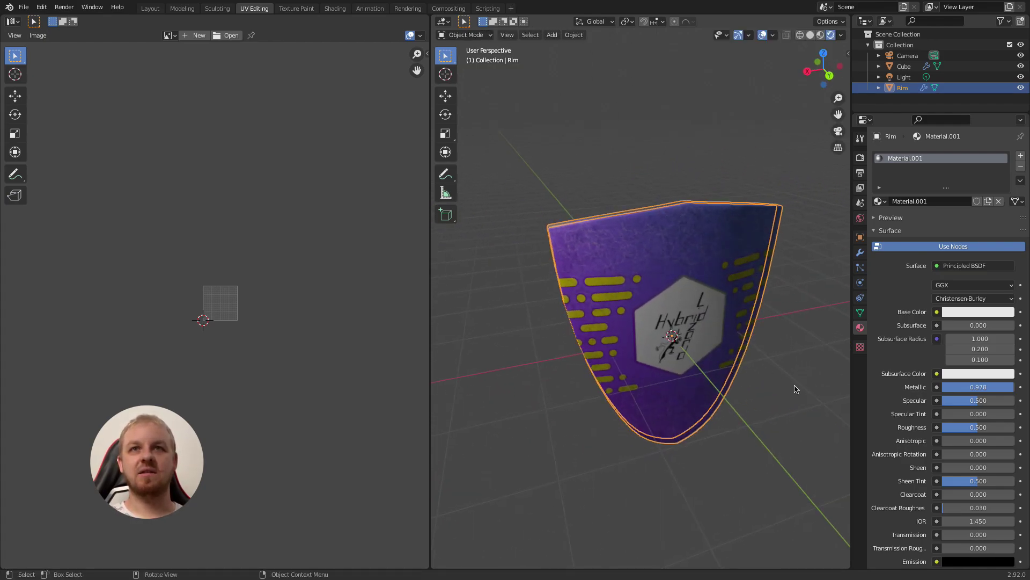
Add a Solidify modifier to Rim and set its thickness to -0.06 m so the band grows outward.
left_click(860, 252)
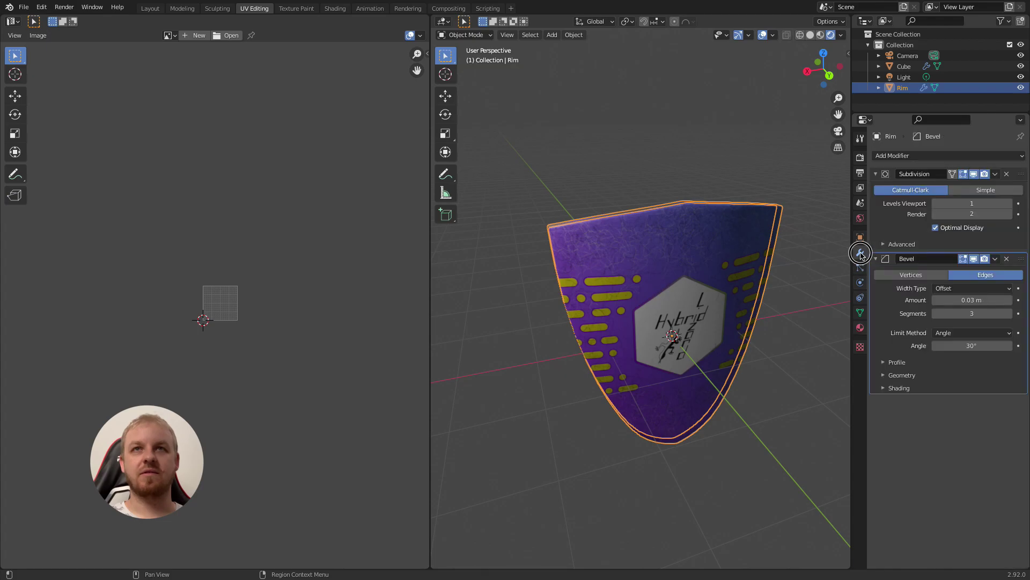
left_click(915, 156)
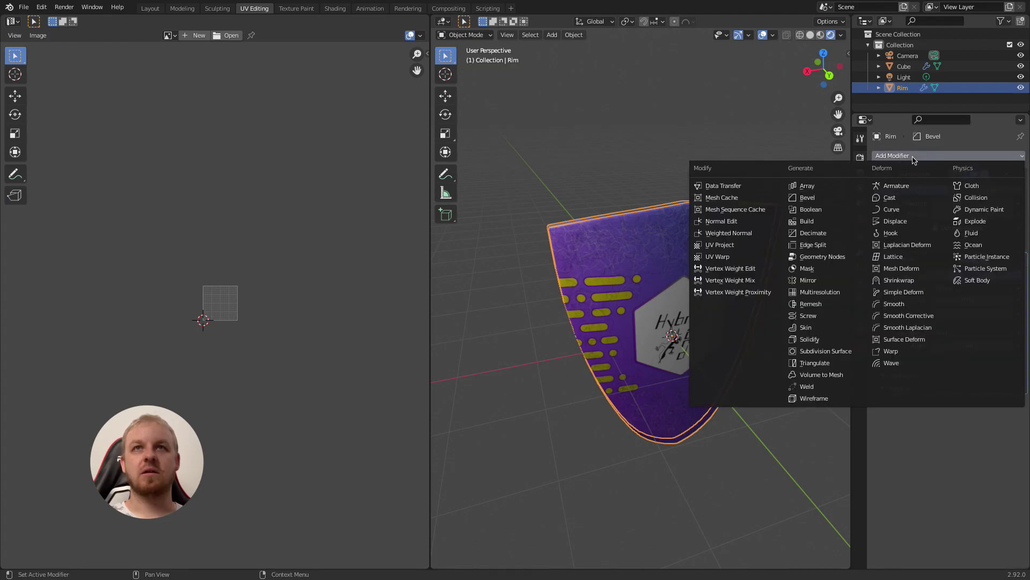
left_click(816, 340)
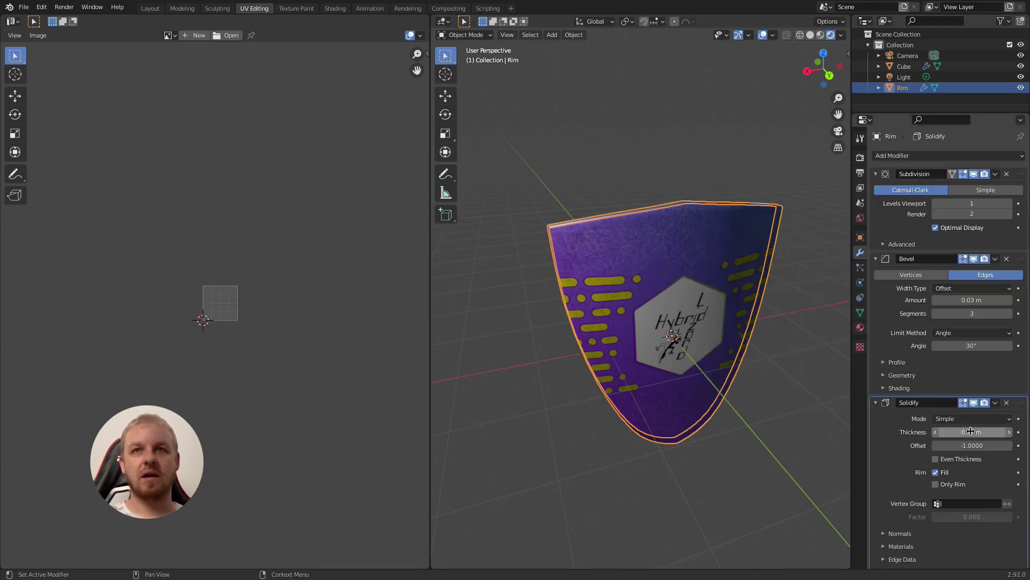
left_click_drag(972, 432, 936, 432)
middle_click_drag(746, 368, 769, 348)
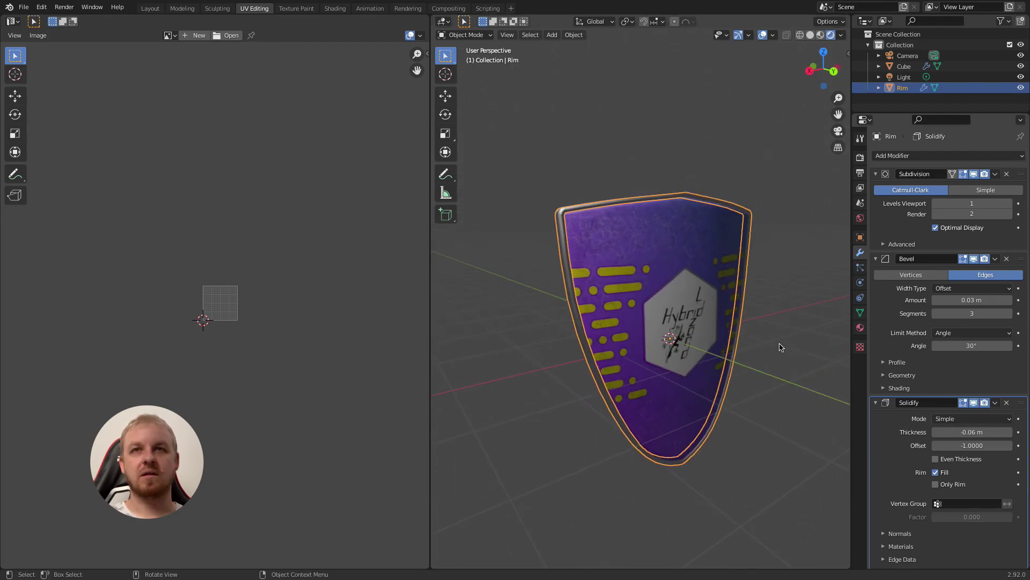
Add a second Bevel modifier to Rim after Solidify and set its amount to 0.02 m.
left_click(944, 156)
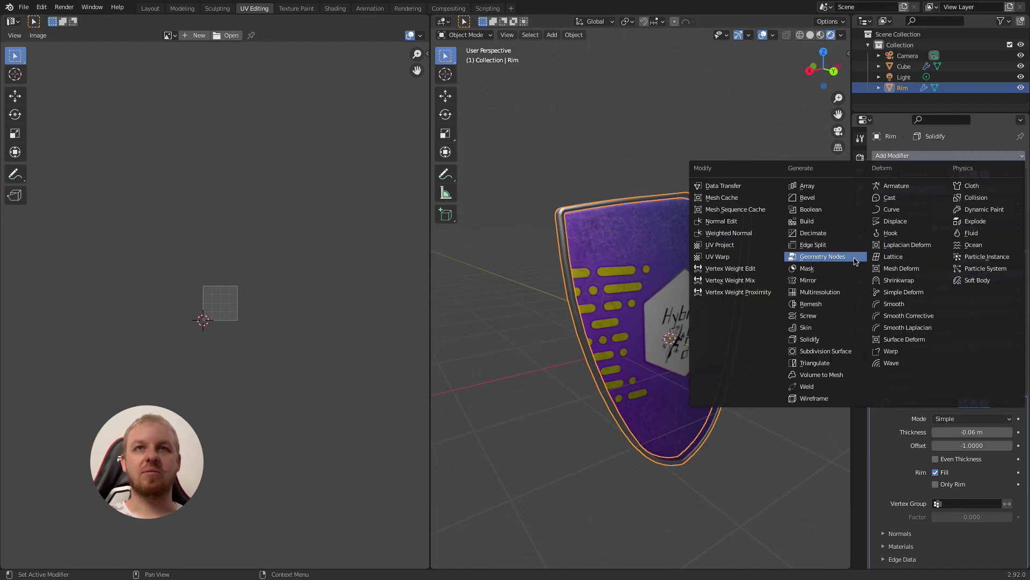
left_click(816, 197)
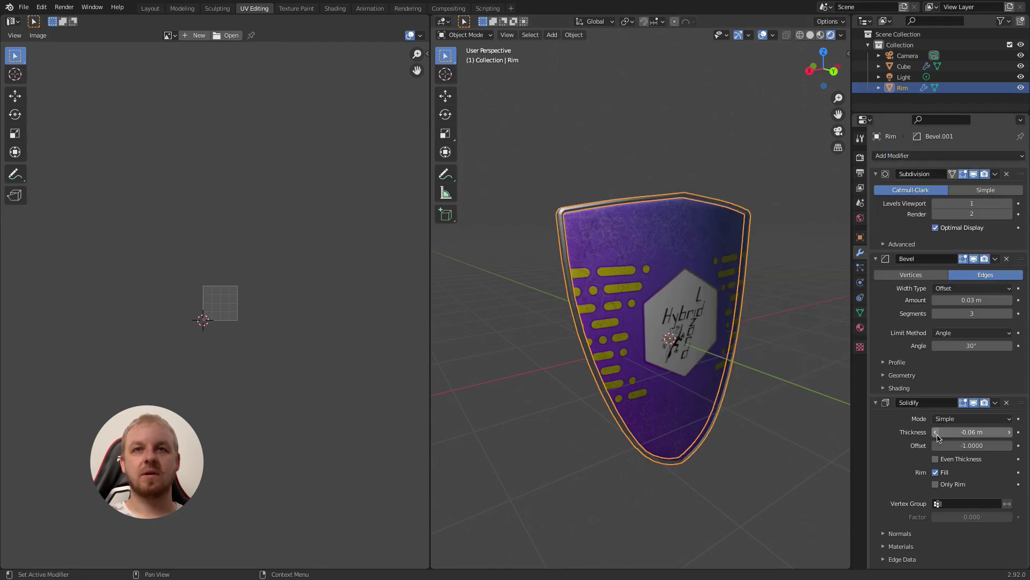
scroll(958, 498, "down", 8)
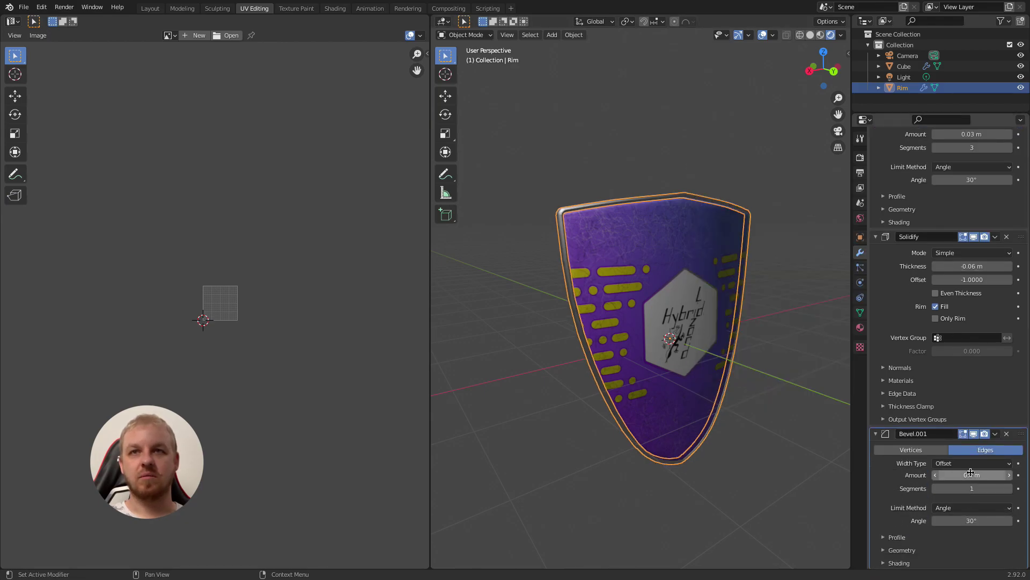
left_click_drag(974, 475, 964, 475)
Duplicate Rim in place, rename the copy Glow and scale it up uniformly by about 1.03.
middle_click_drag(794, 386, 711, 304)
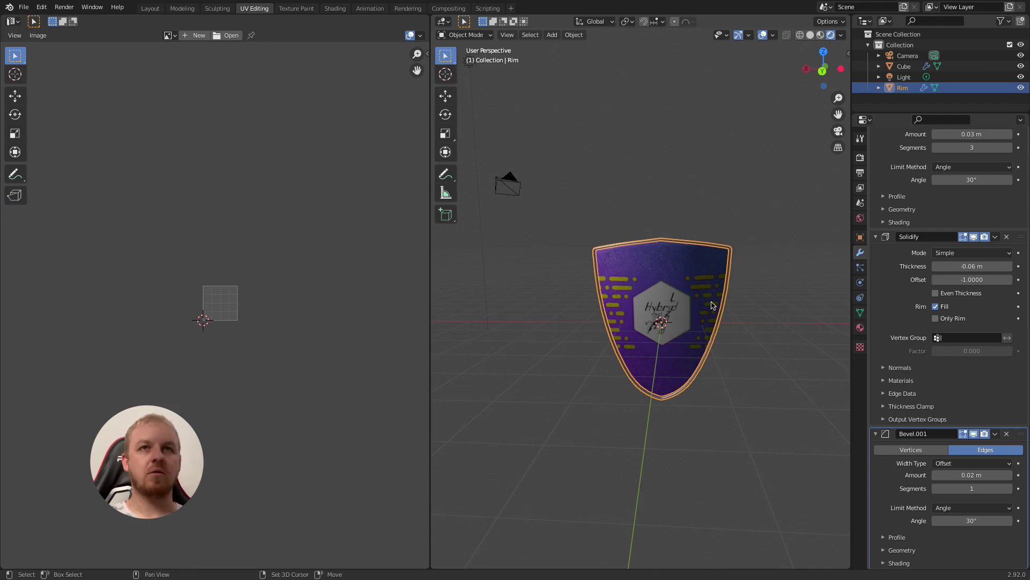
key("shift+d")
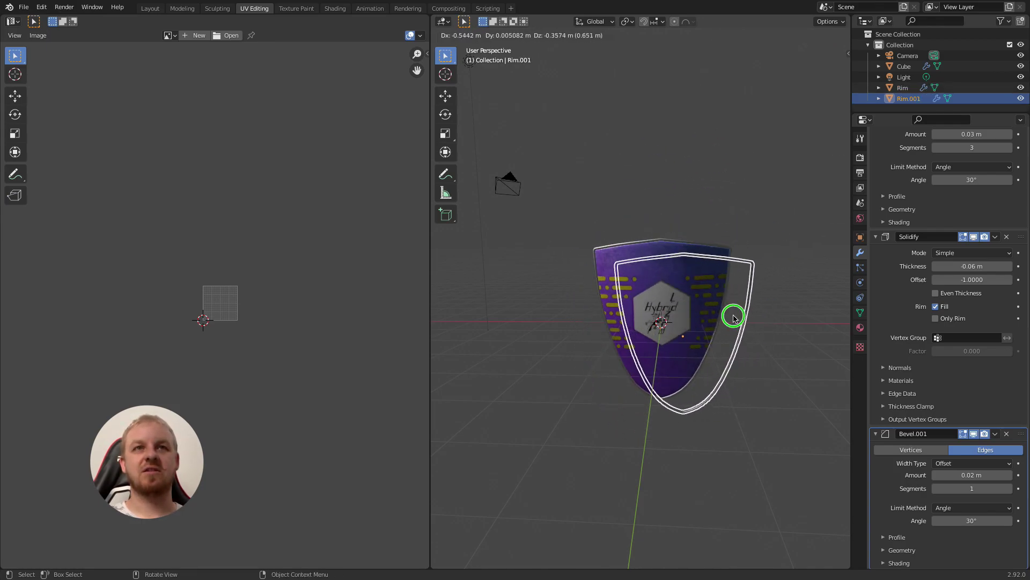
right_click(733, 316)
double_click(911, 99)
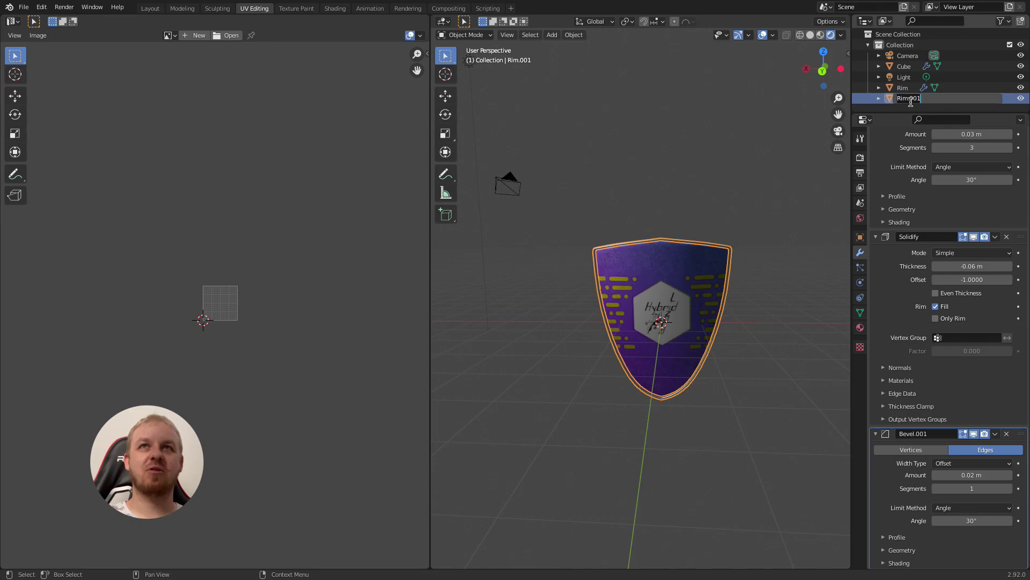
type("Glo")
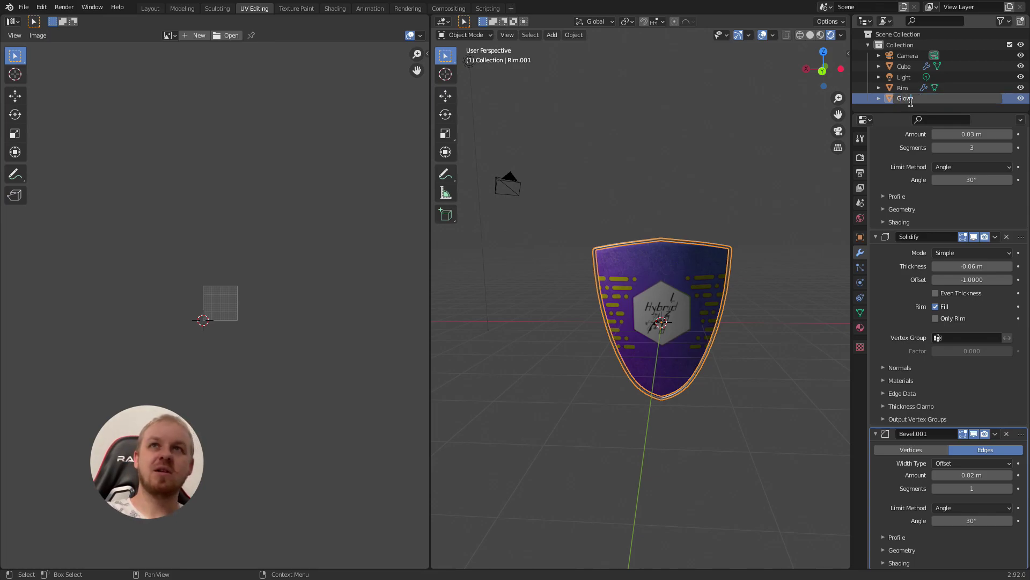
type("w")
key("Return")
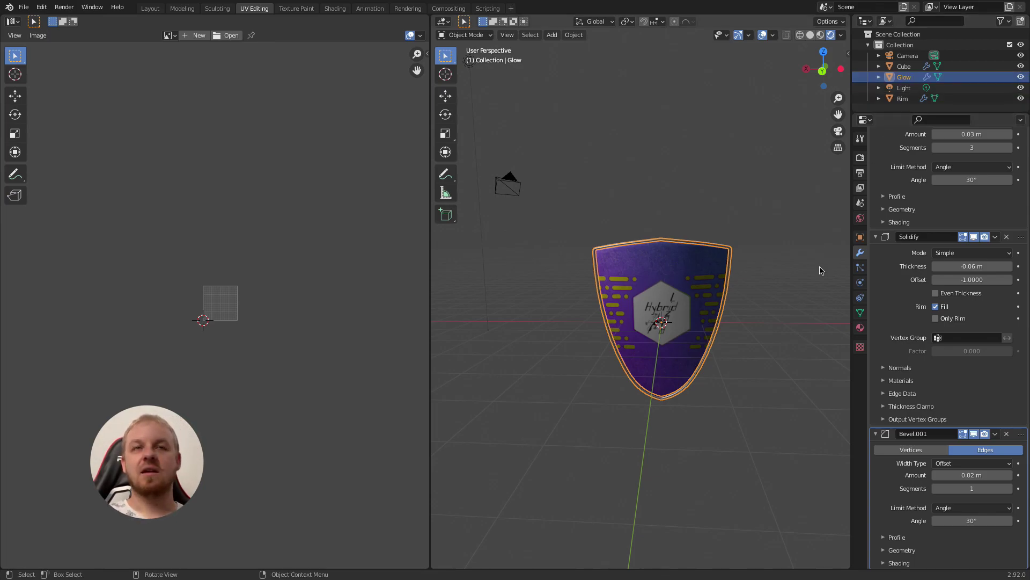
key("s")
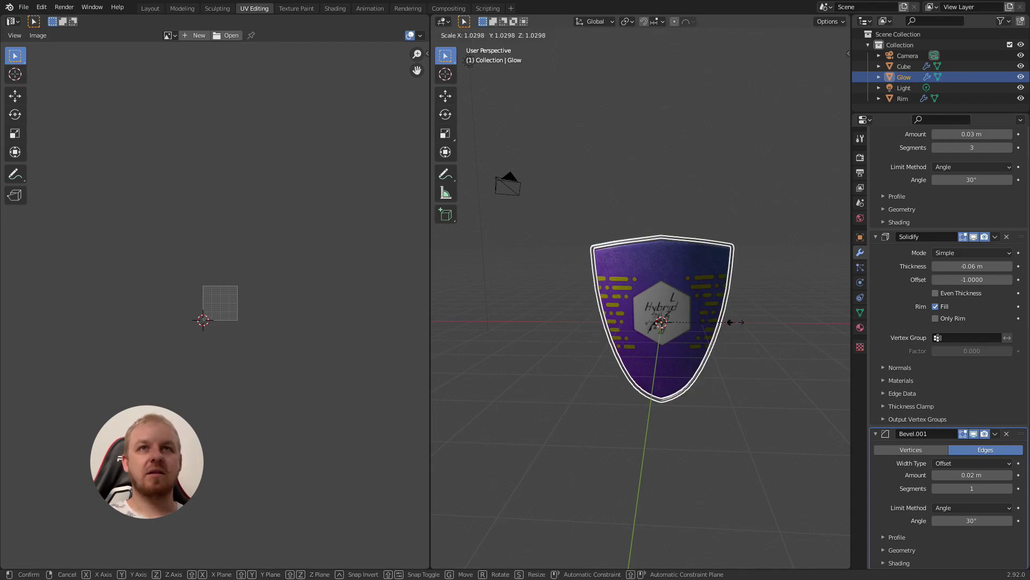
left_click(735, 322)
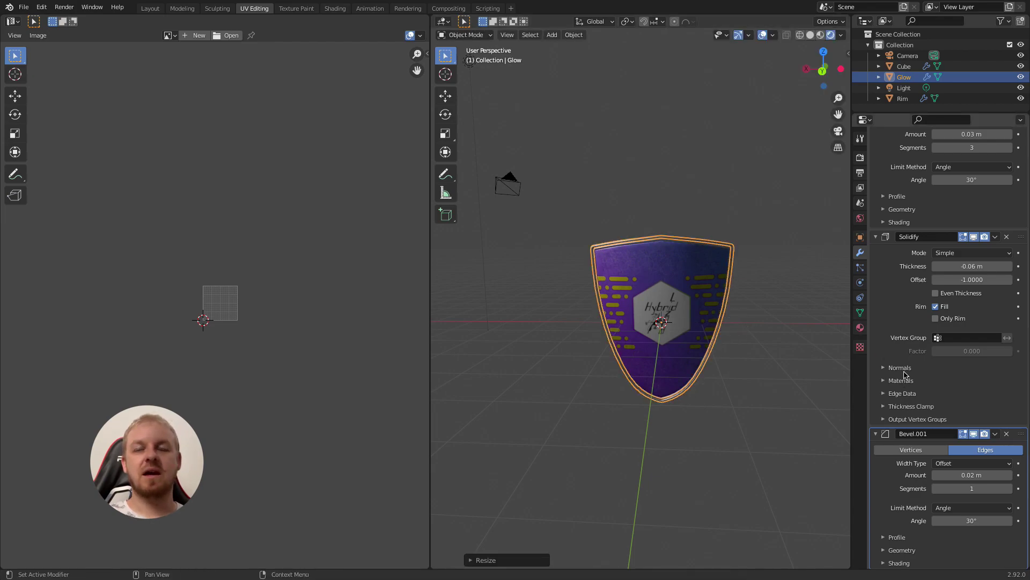
Remove the material shared with Rim from Glow and create a new material for it.
left_click(860, 328)
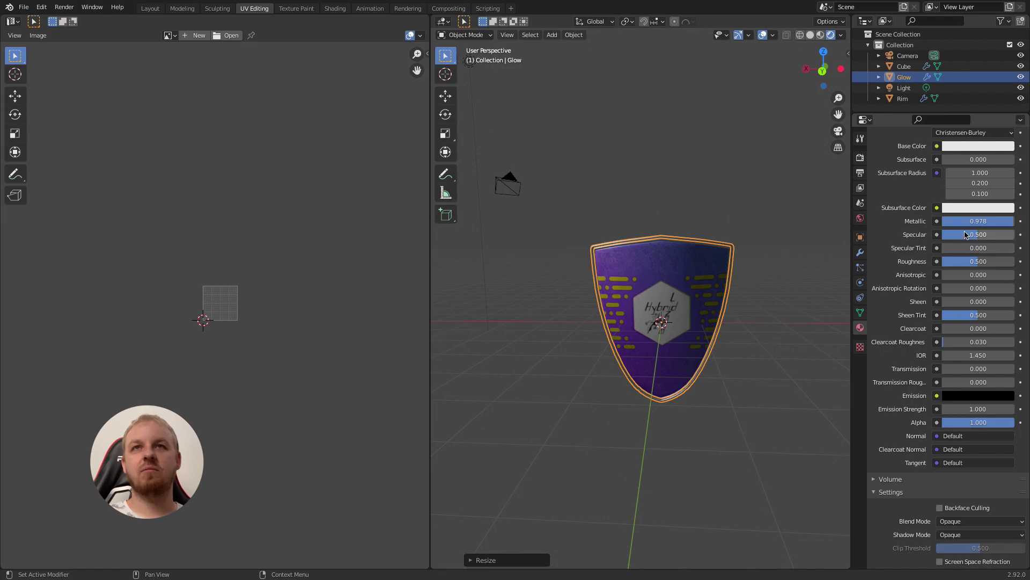
scroll(959, 181, "up", 5)
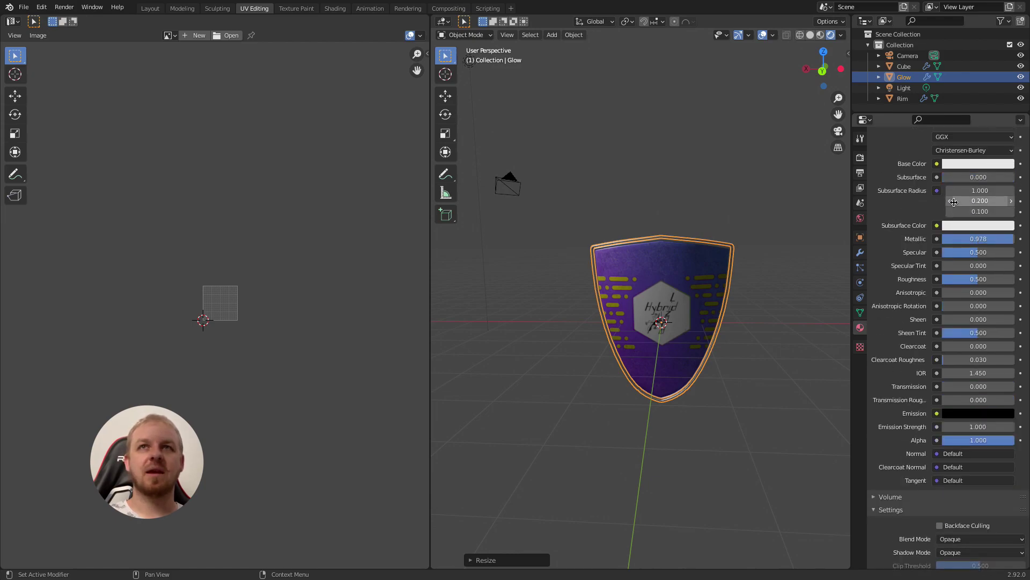
scroll(948, 232, "up", 5)
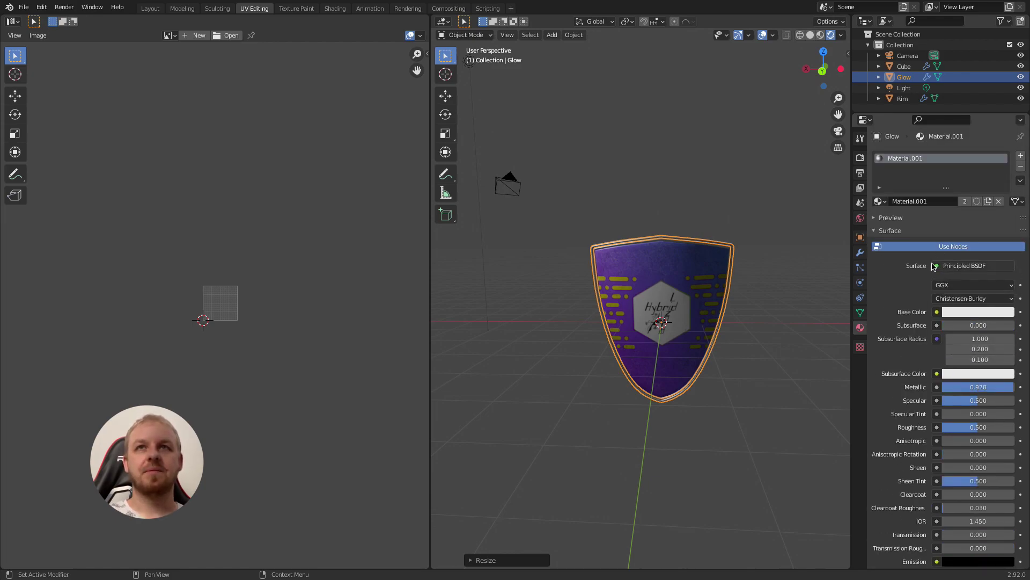
left_click(965, 206)
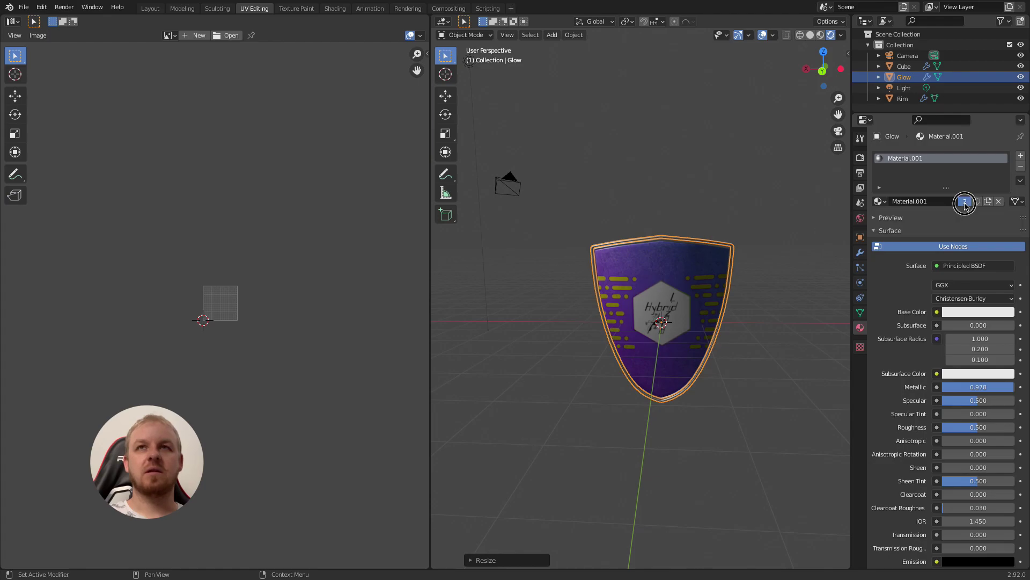
left_click(1022, 167)
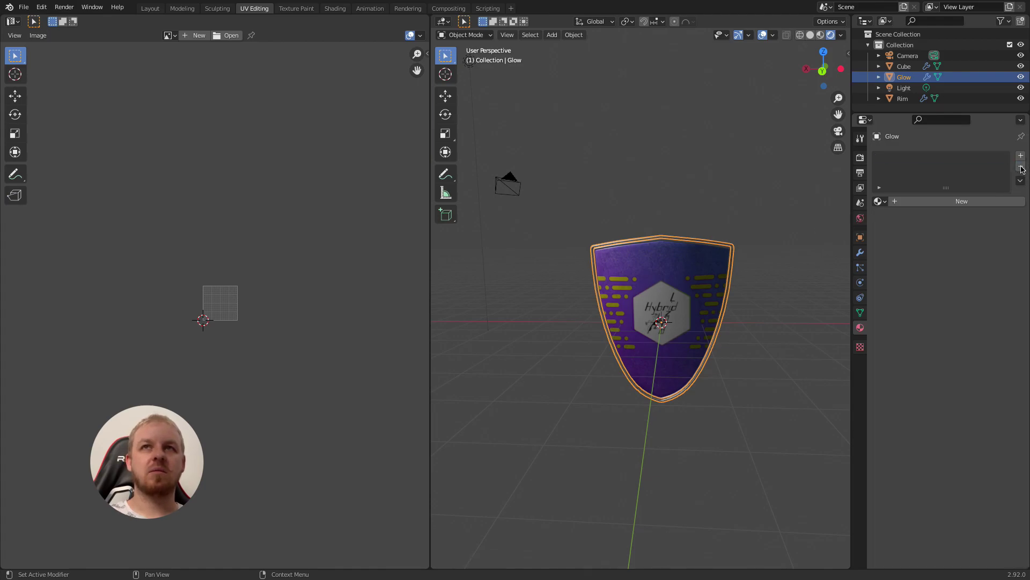
left_click(955, 202)
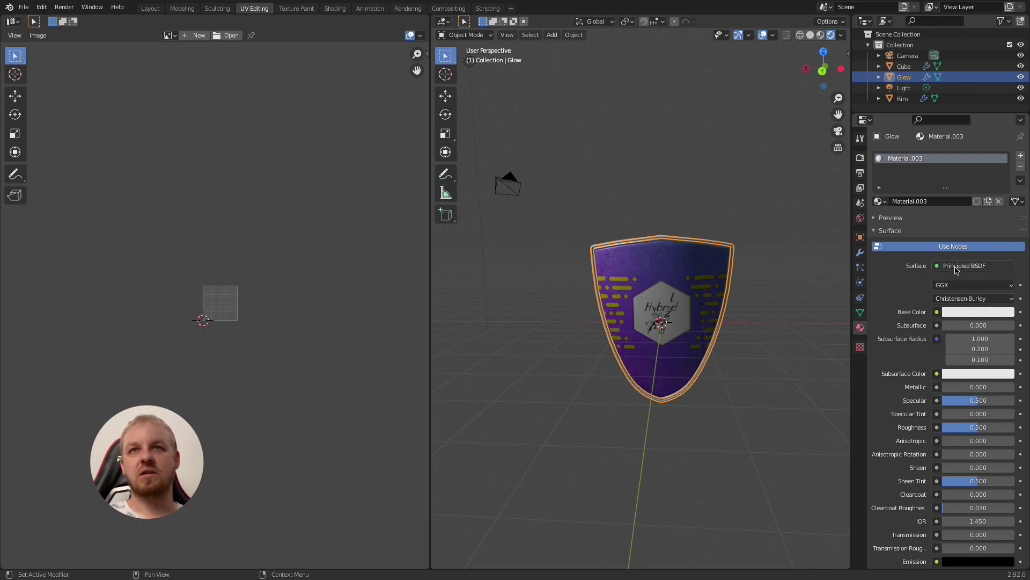
Change Glow's surface shader to Emission with strength 20.4 and a light blue color.
left_click(957, 267)
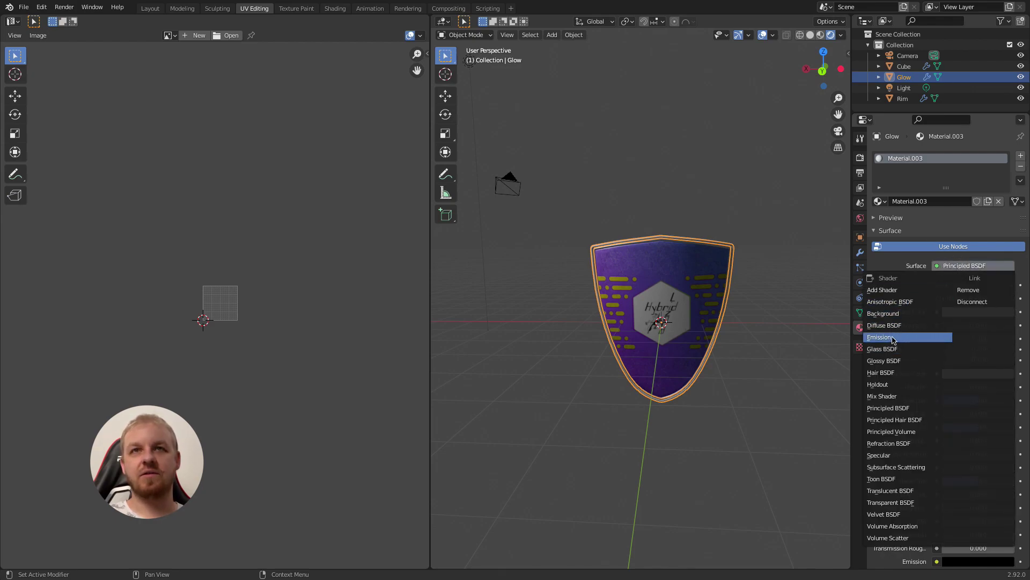
left_click(911, 337)
left_click_drag(960, 298, 987, 298)
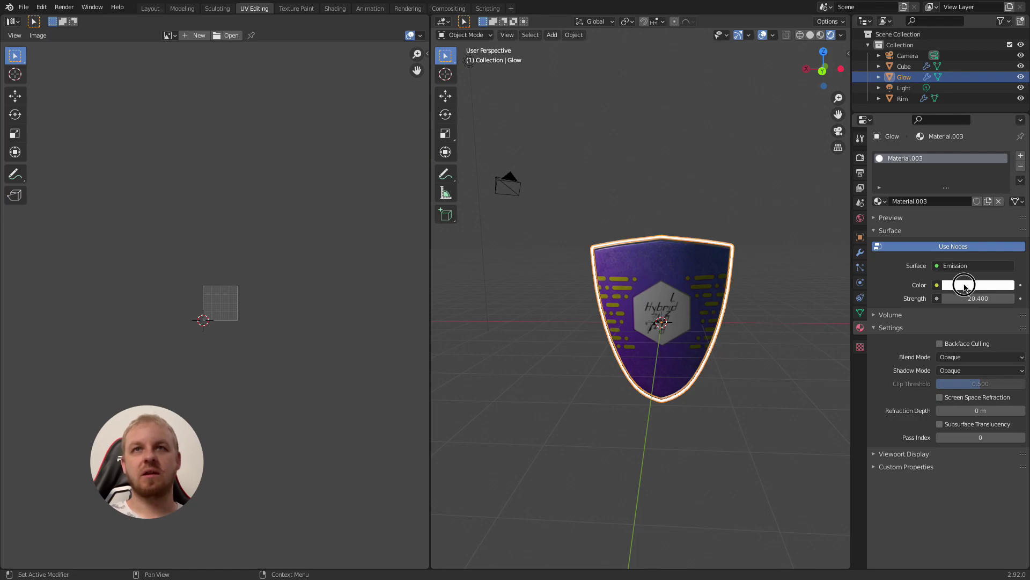
left_click(961, 285)
left_click_drag(962, 160, 964, 160)
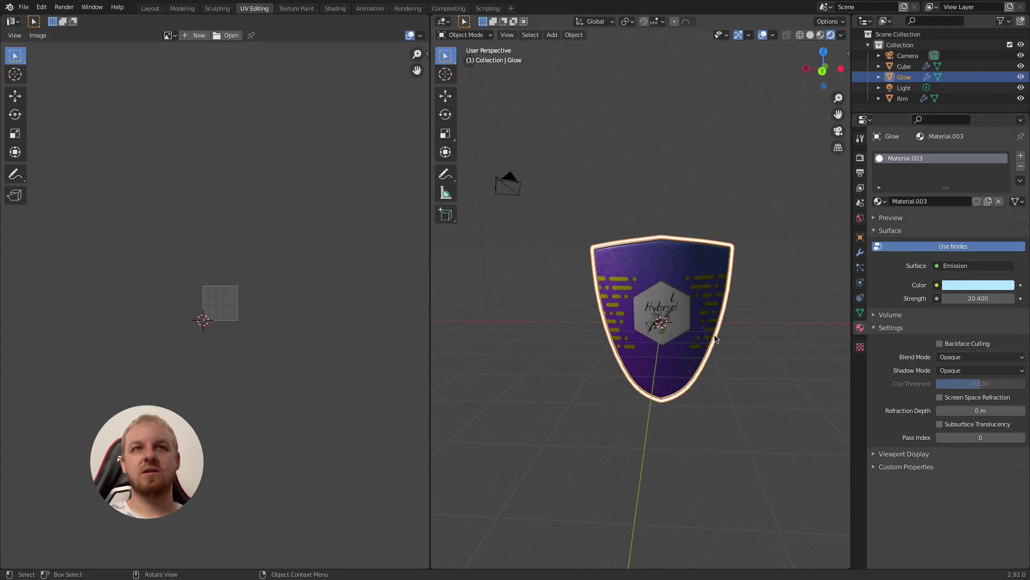
Enable Bloom in the Eevee render settings and check the glowing outline from different angles.
middle_click_drag(746, 370, 761, 391)
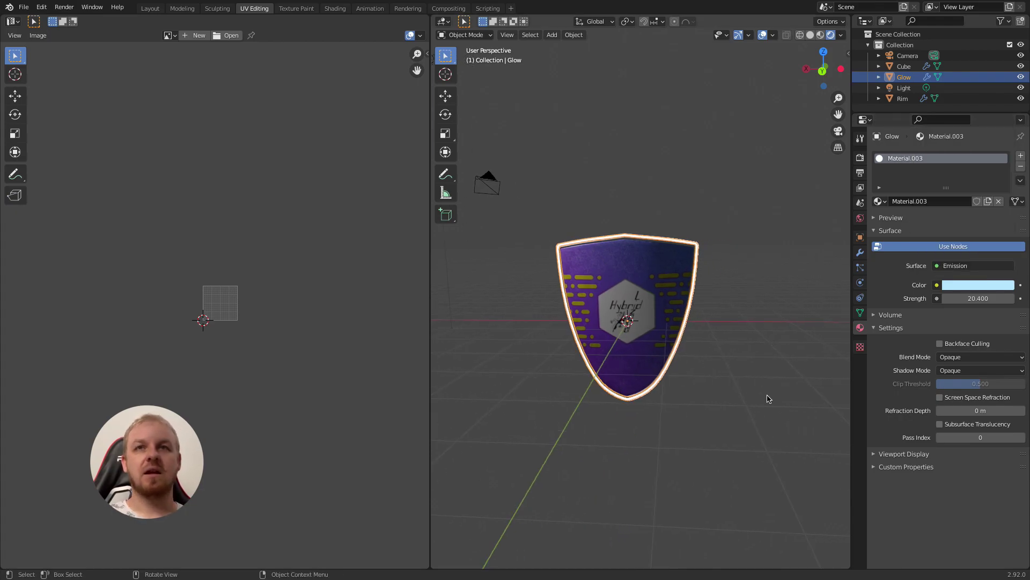
left_click(860, 157)
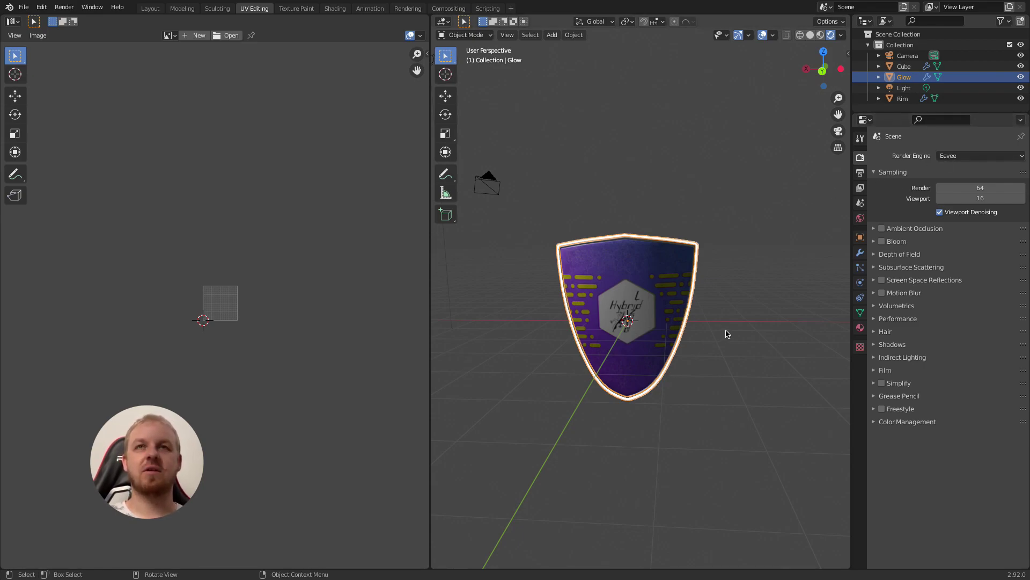
left_click(882, 242)
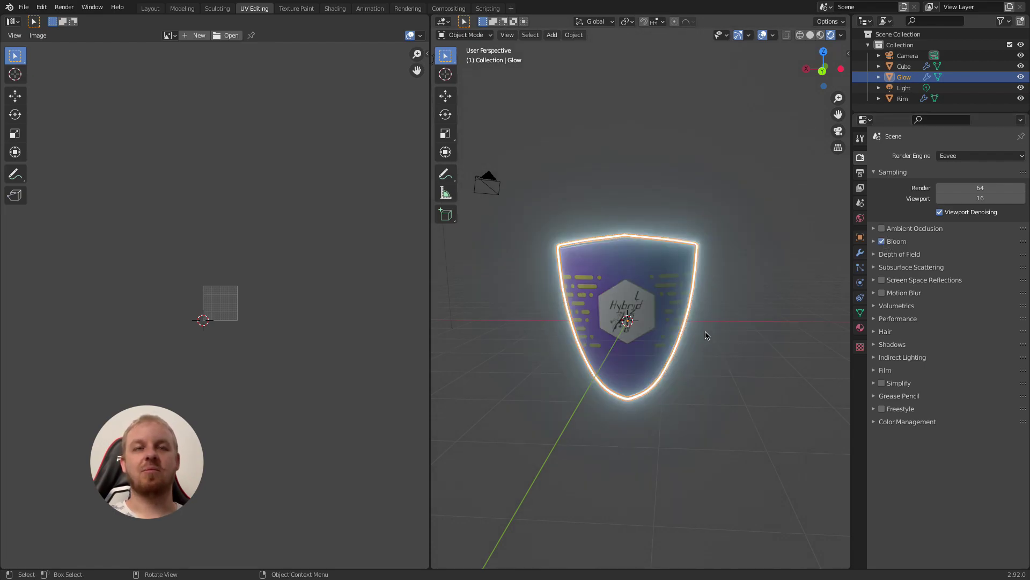
scroll(703, 340, "up", 4)
middle_click_drag(701, 340, 741, 338)
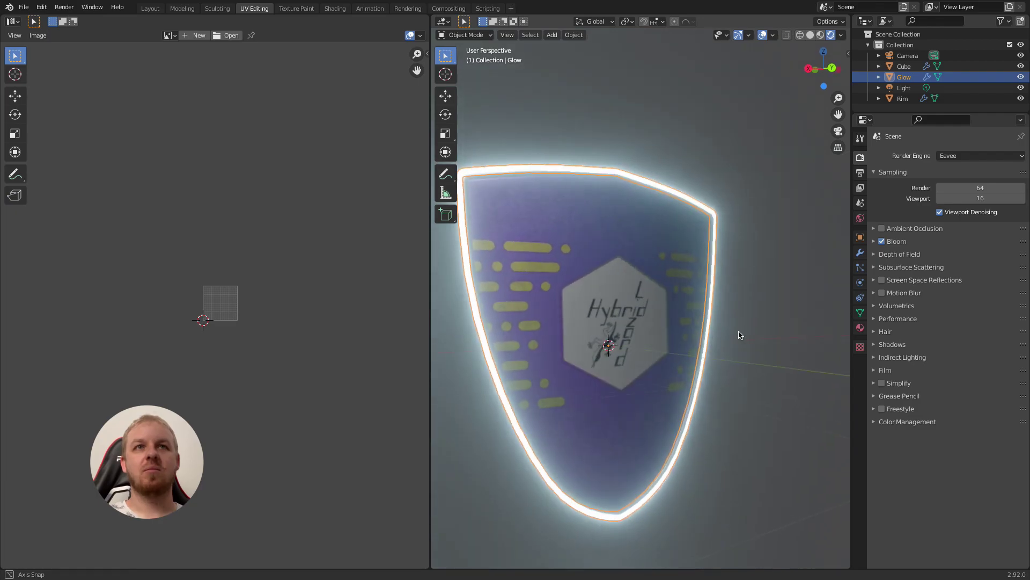
scroll(735, 337, "down", 4)
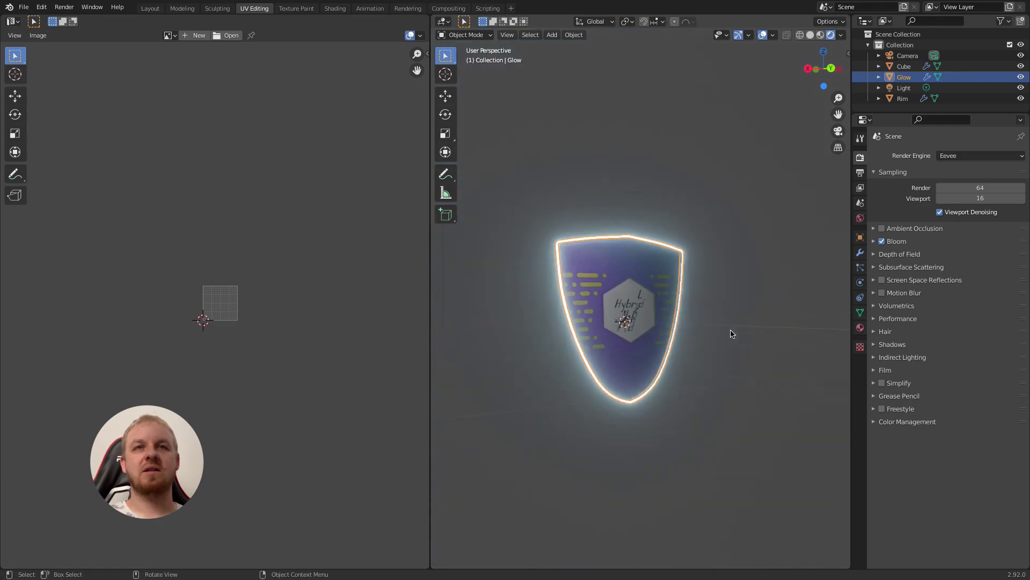
Darken the world background to a near-black blue with hue 0.641, saturation 0.301 and value 0.008.
left_click(860, 327)
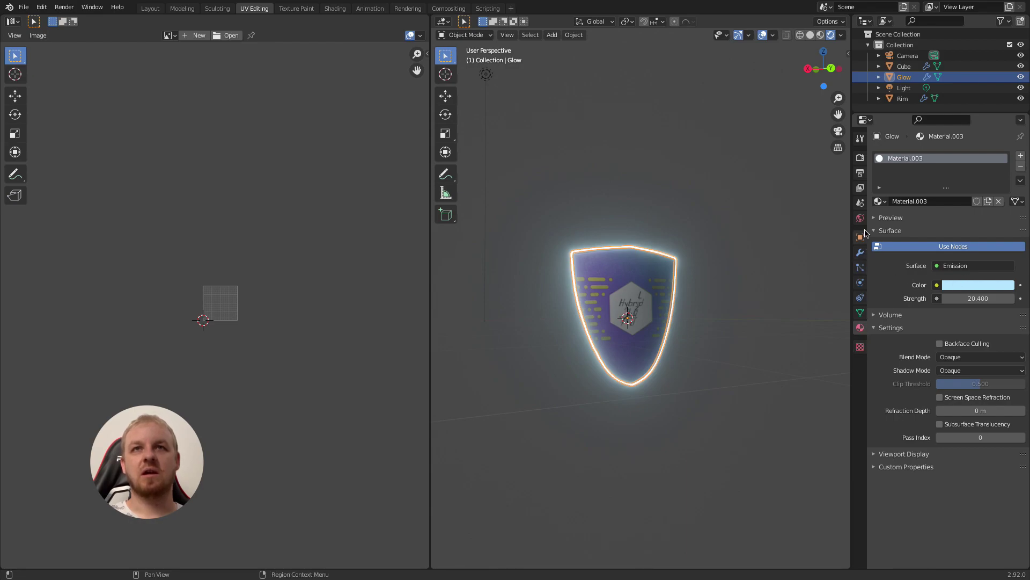
left_click(861, 219)
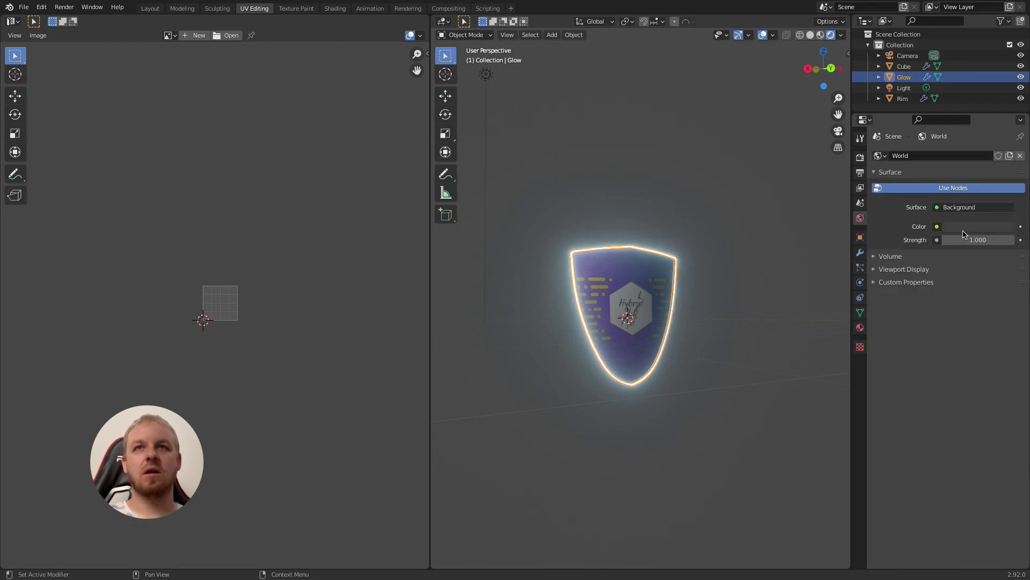
left_click(965, 228)
left_click_drag(1007, 137, 1006, 142)
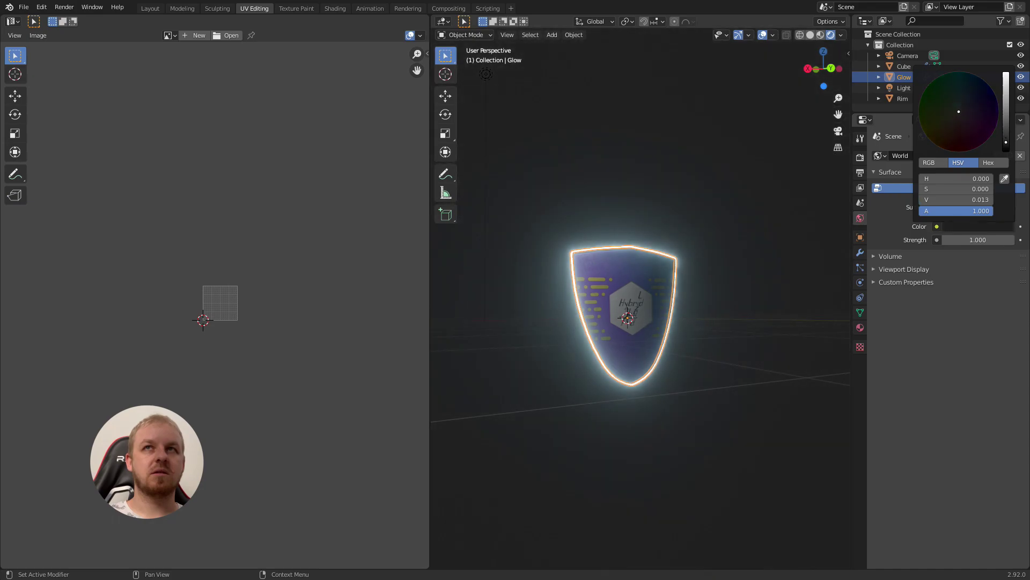
left_click(966, 106)
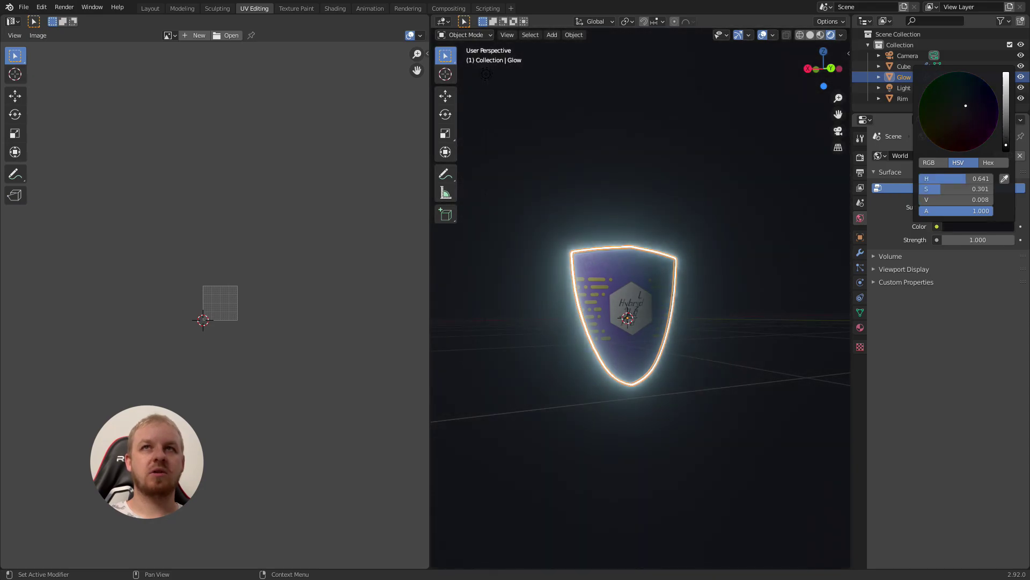
middle_click_drag(725, 324, 735, 300)
scroll(703, 312, "up", 4)
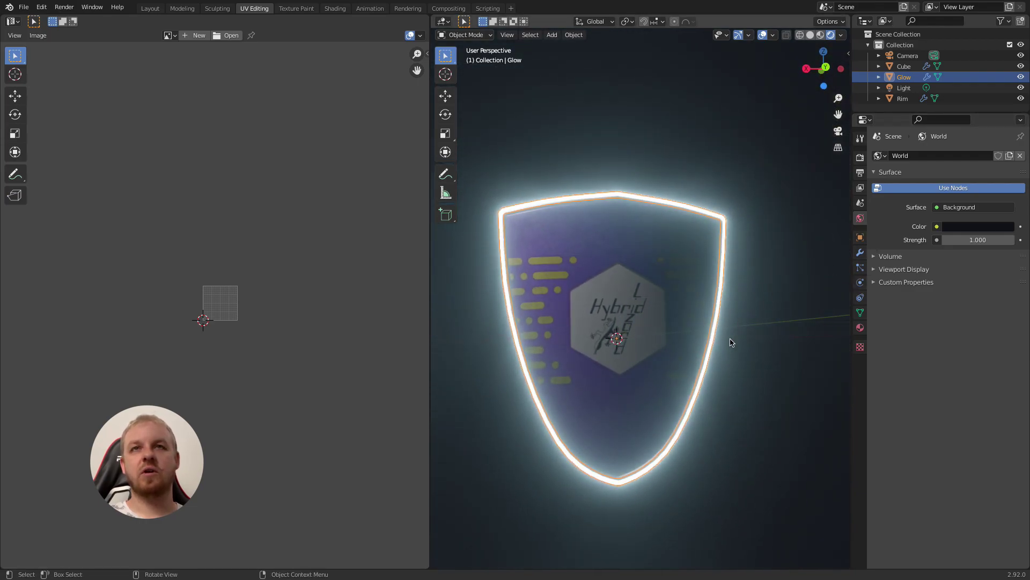
Set the Bloom threshold to about 4.903 and the knee to about 0.583.
left_click(861, 156)
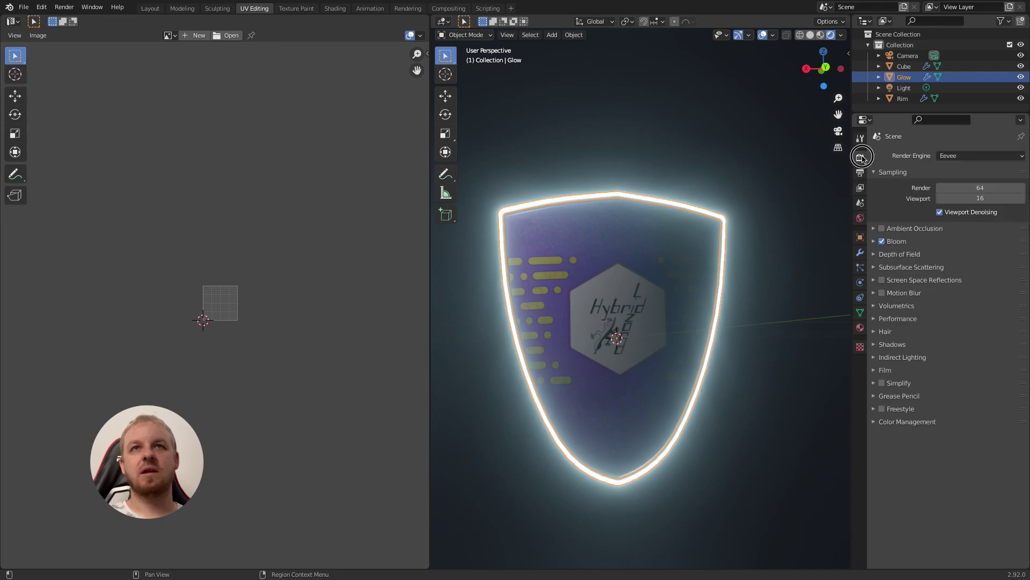
left_click(874, 242)
left_click_drag(946, 258, 987, 271)
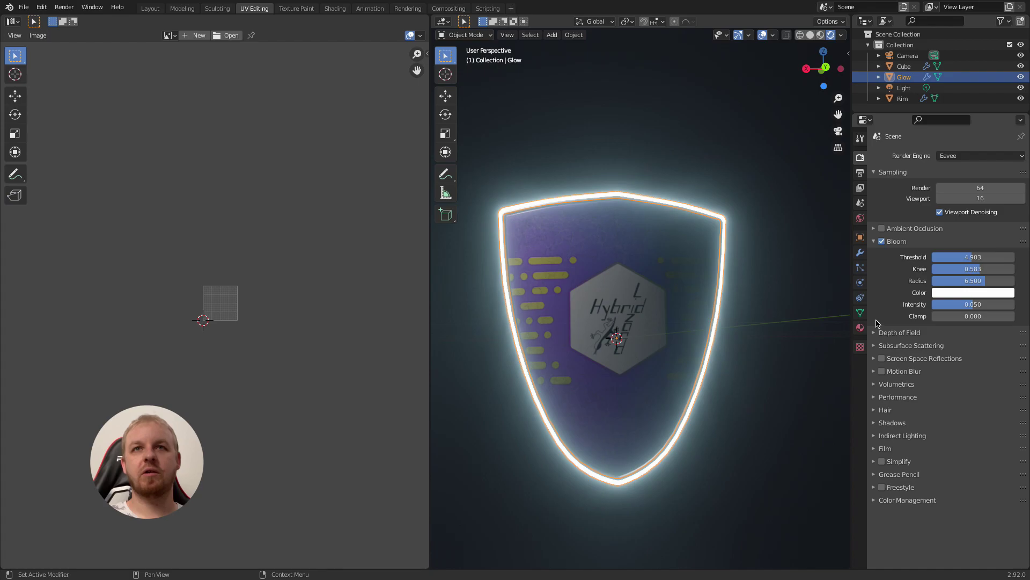
Raise the emission strength of Glow's material to 27.1.
left_click(860, 327)
mouse_move(978, 298)
left_mouse_down()
mouse_move(992, 298)
mouse_move(981, 299)
left_mouse_up()
middle_click_drag(755, 354, 775, 375)
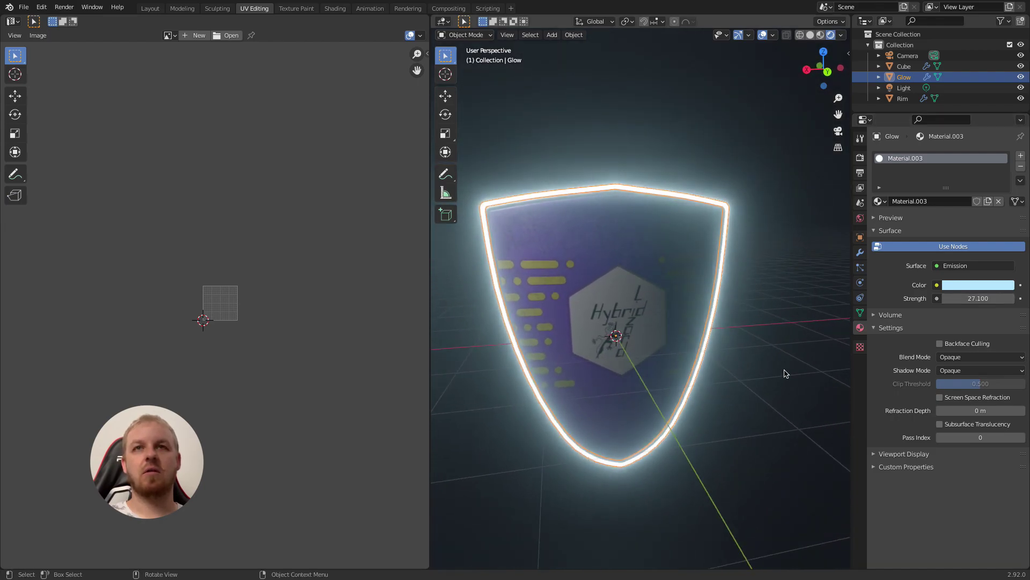
Move the light to the front side of the shield, at about X 2.46, Y 2.69, Z 3.95 m.
scroll(675, 315, "down", 5)
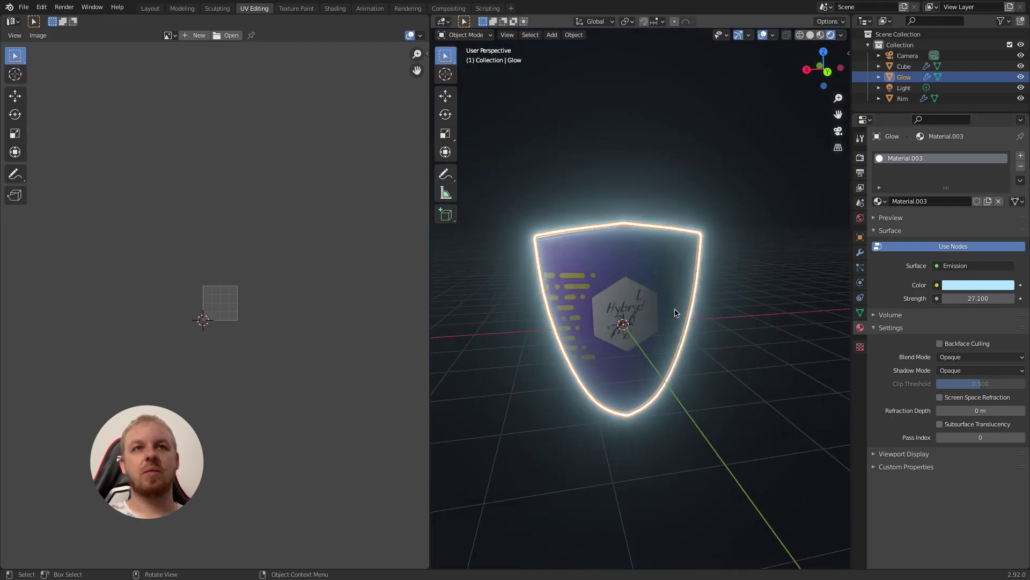
middle_click_drag(675, 315, 742, 322)
middle_click_drag(642, 315, 644, 335)
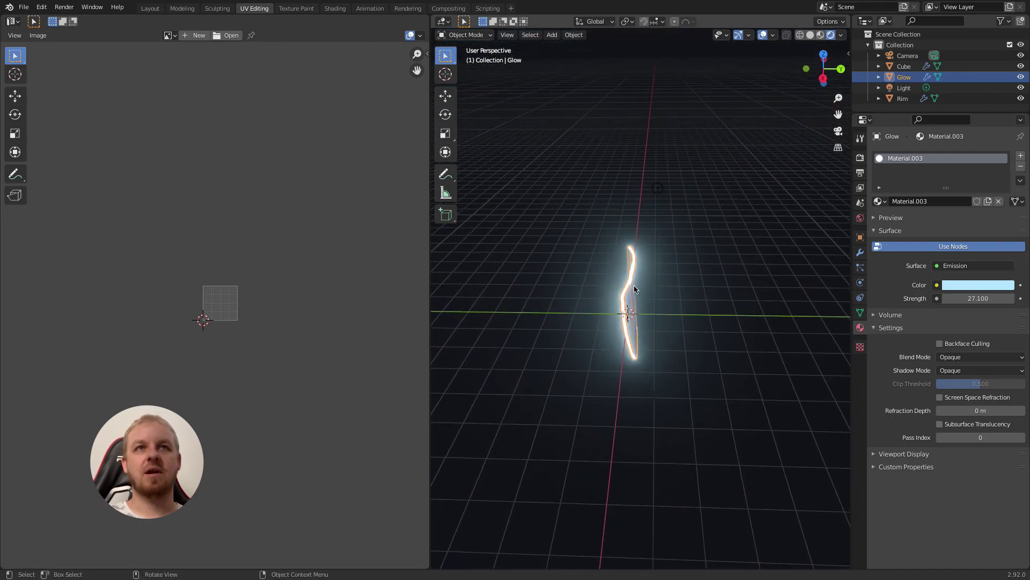
left_click(664, 192)
key("g")
left_click(771, 271)
middle_click_drag(752, 409, 690, 352)
key("g")
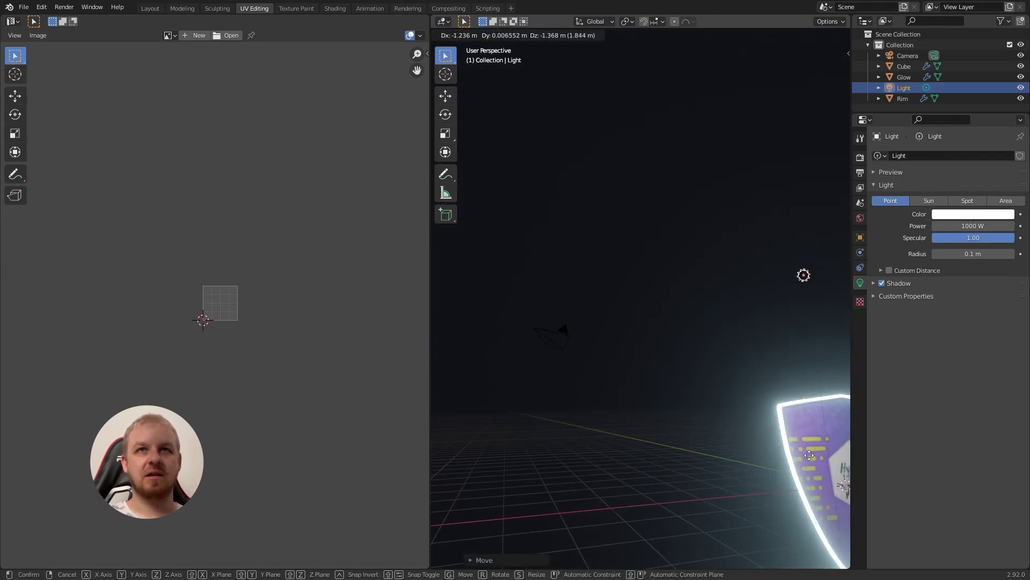
left_click(831, 473)
middle_click_drag(830, 473, 602, 436)
middle_click_drag(659, 387, 658, 395)
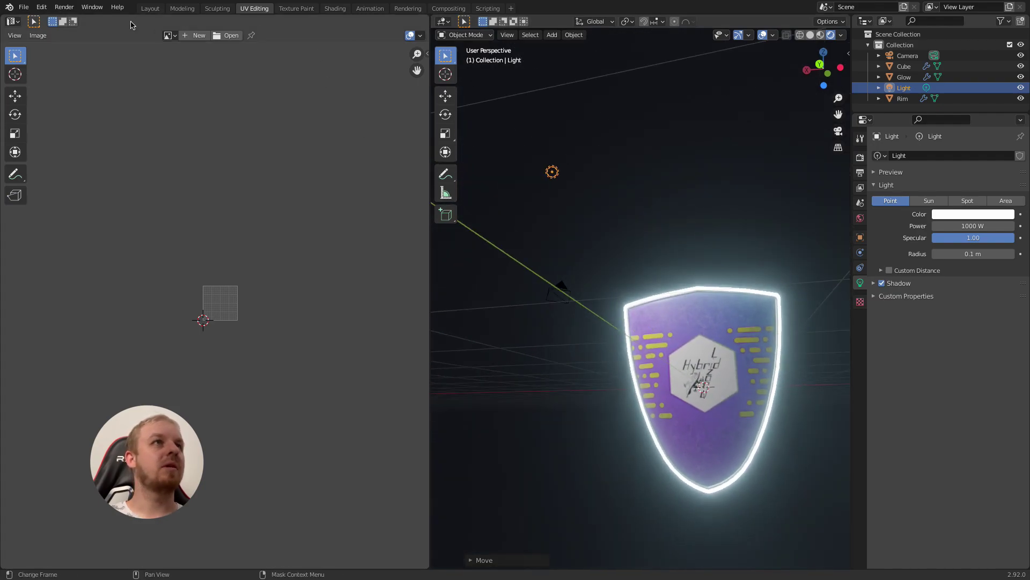
Switch to the Layout workspace with rendered shading and move the light closer, to about X 0.37, Y 3.28, Z 2.39 m.
left_click(154, 9)
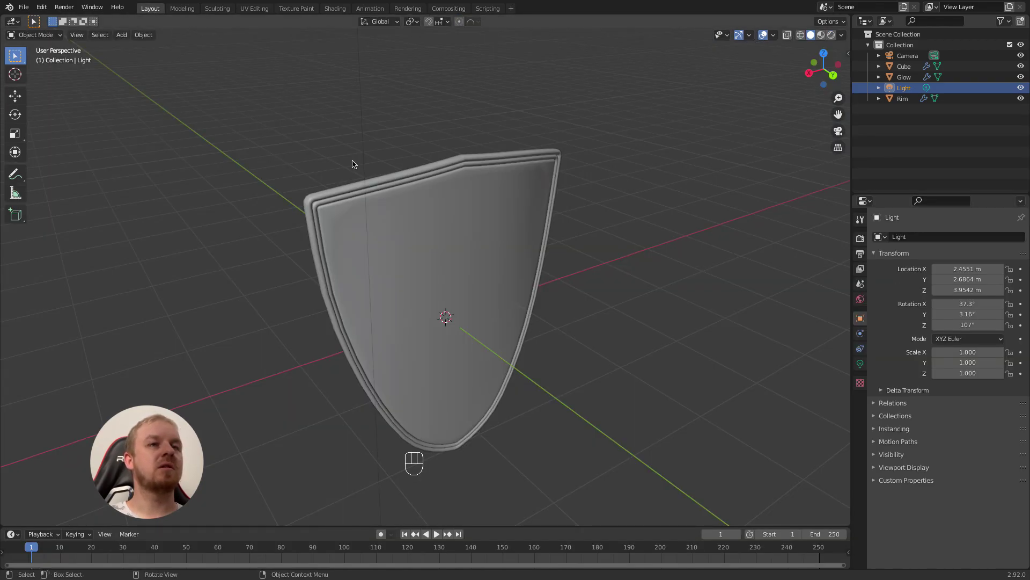
left_click(831, 35)
scroll(532, 369, "down", 4)
middle_click_drag(514, 371, 461, 290)
key("g")
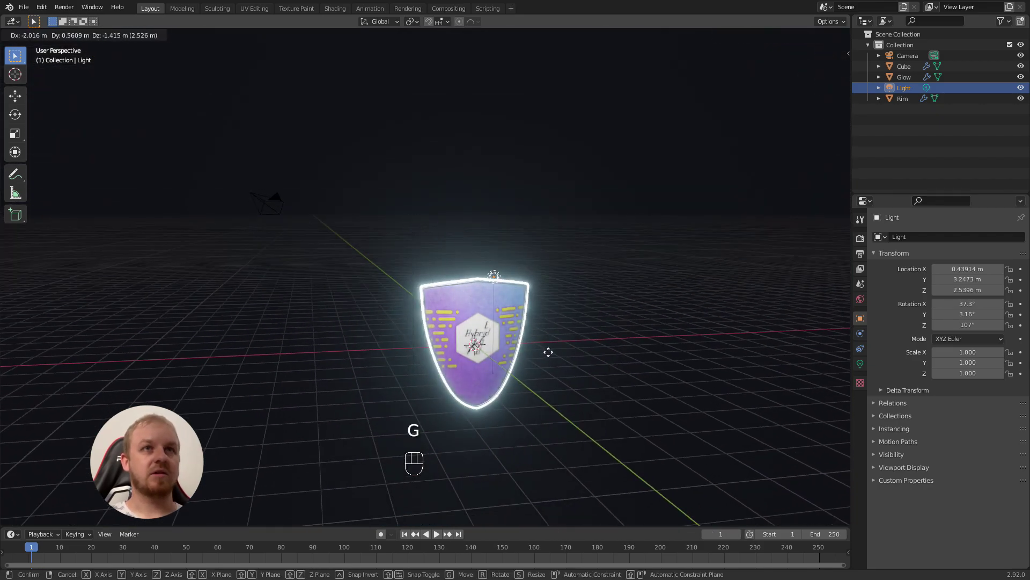
left_click(545, 354)
Lower the light in front of the shield's center, to about X -0.09, Y 3.82, Z 0.58 m.
middle_click_drag(546, 353, 523, 322)
scroll(585, 219, "up", 5)
middle_click_drag(586, 219, 440, 315, "shift")
scroll(445, 270, "down", 3)
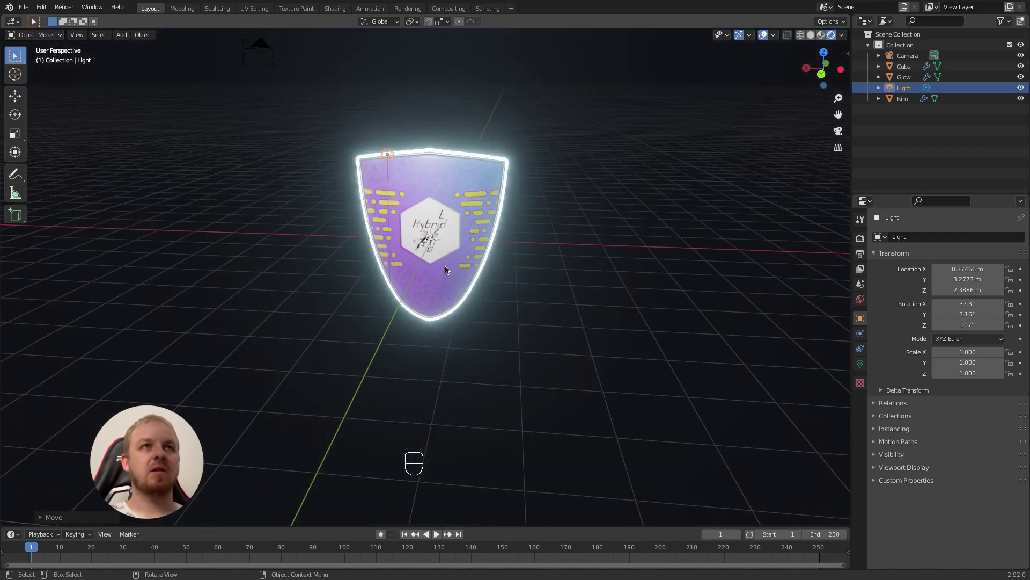
key("g")
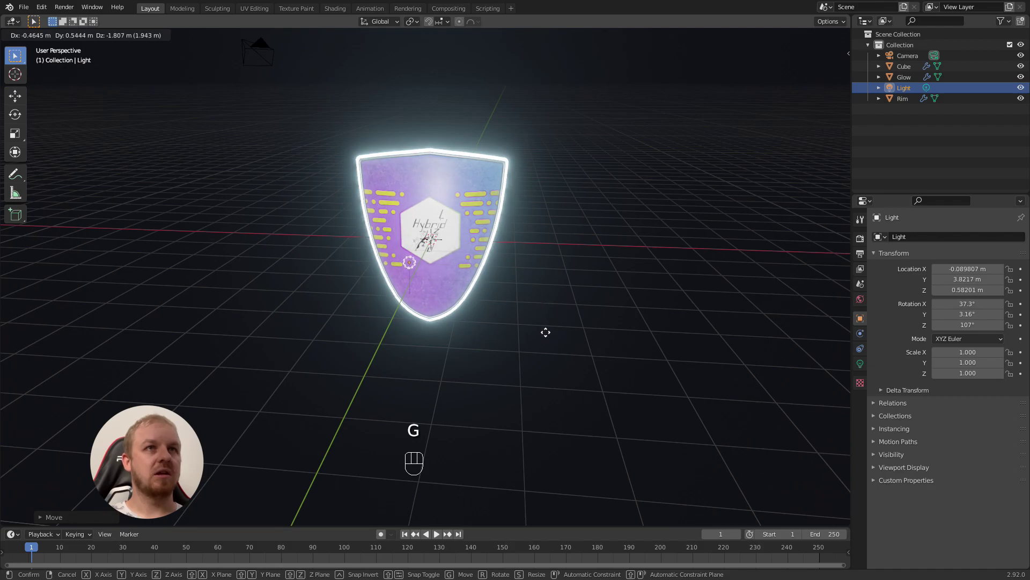
left_click(546, 332)
middle_click_drag(623, 232, 651, 213)
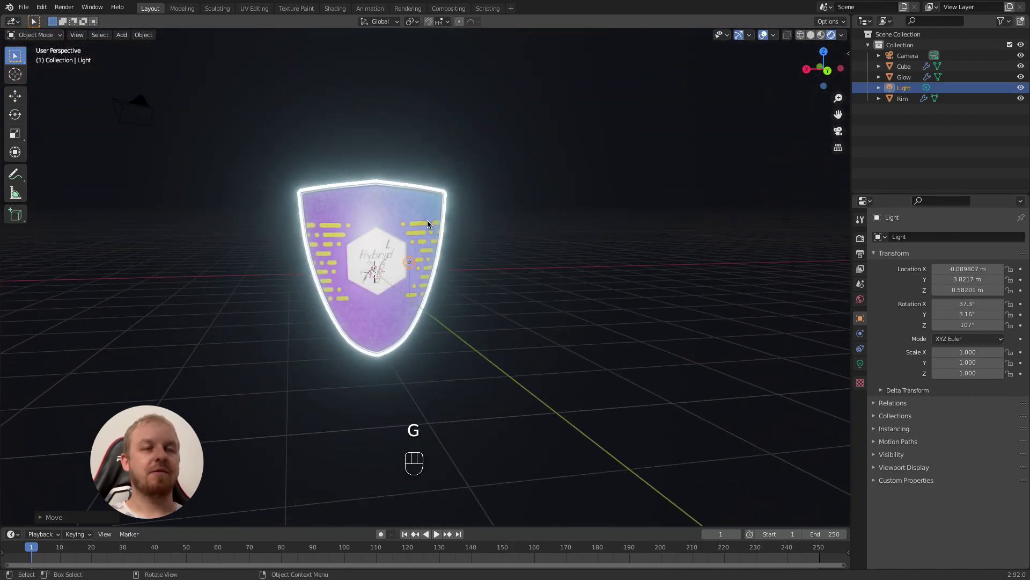
scroll(427, 220, "up", 4)
Set the scene's color management gamma to about 0.673 and enable Use Curves.
left_click(860, 239)
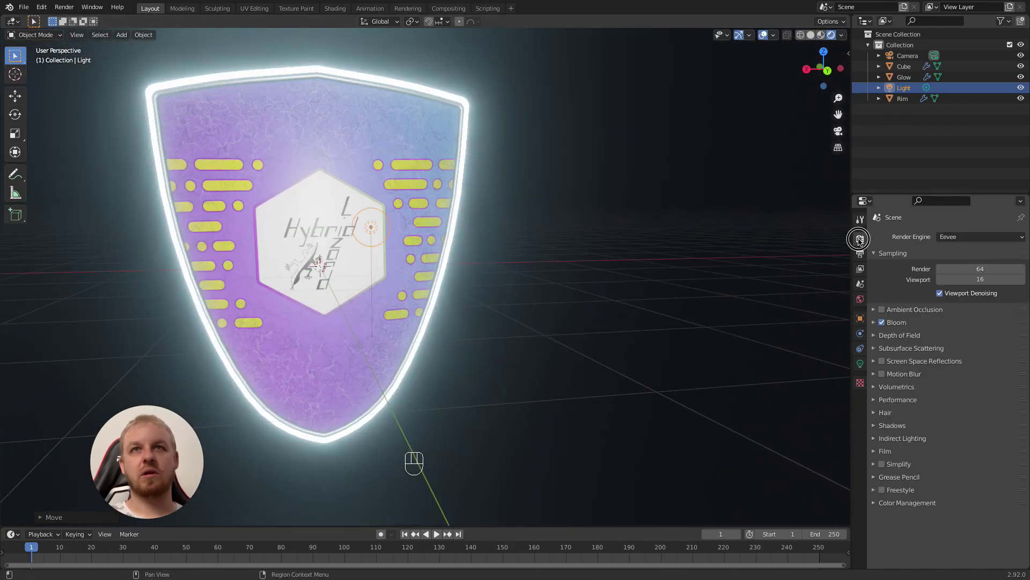
left_click(881, 503)
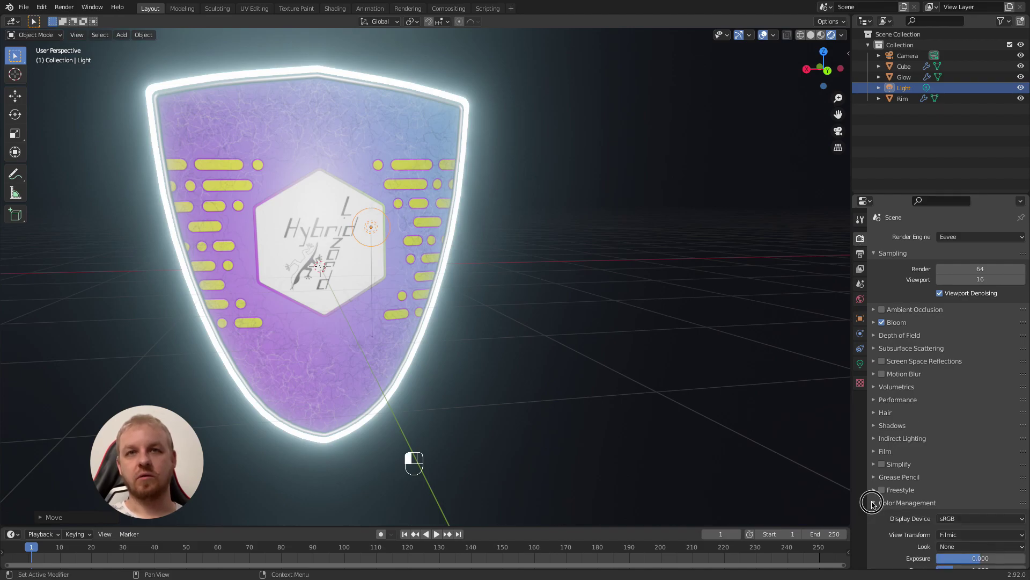
scroll(880, 483, "down", 2)
mouse_move(966, 530)
left_mouse_down()
mouse_move(993, 530)
mouse_move(950, 530)
mouse_move(984, 519)
mouse_move(964, 527)
left_mouse_up()
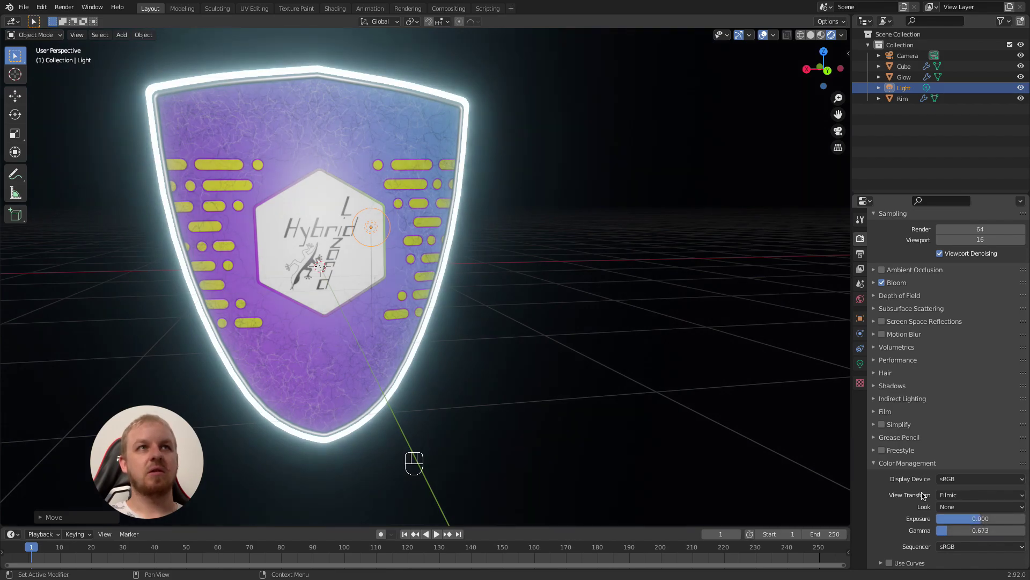
left_click(889, 563)
scroll(930, 517, "up", 2)
scroll(922, 518, "down", 2)
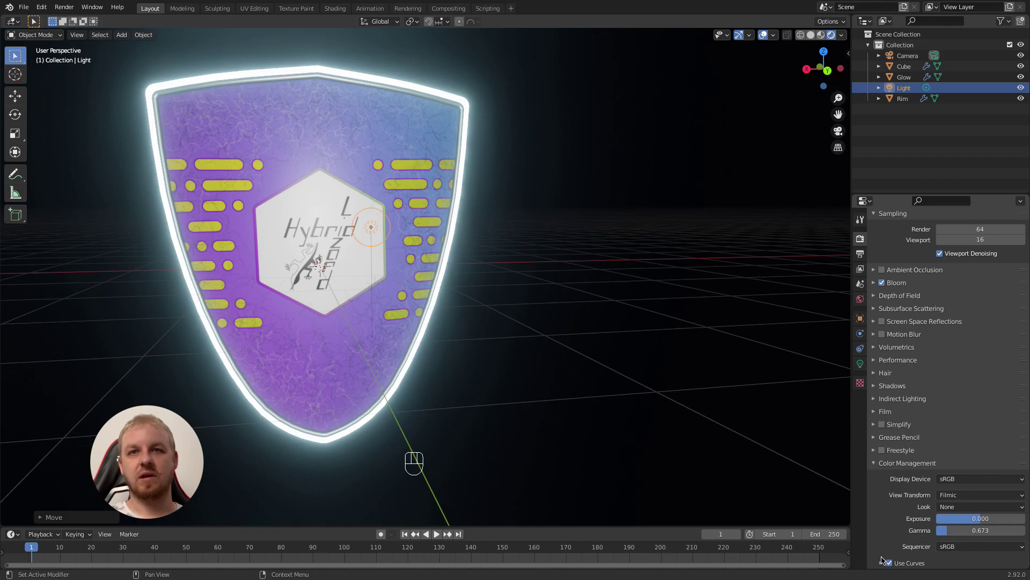
Expand the color management curves and reshape the red channel's curve by moving a point near its middle.
scroll(921, 495, "down", 6)
left_click(922, 469)
left_click(888, 412)
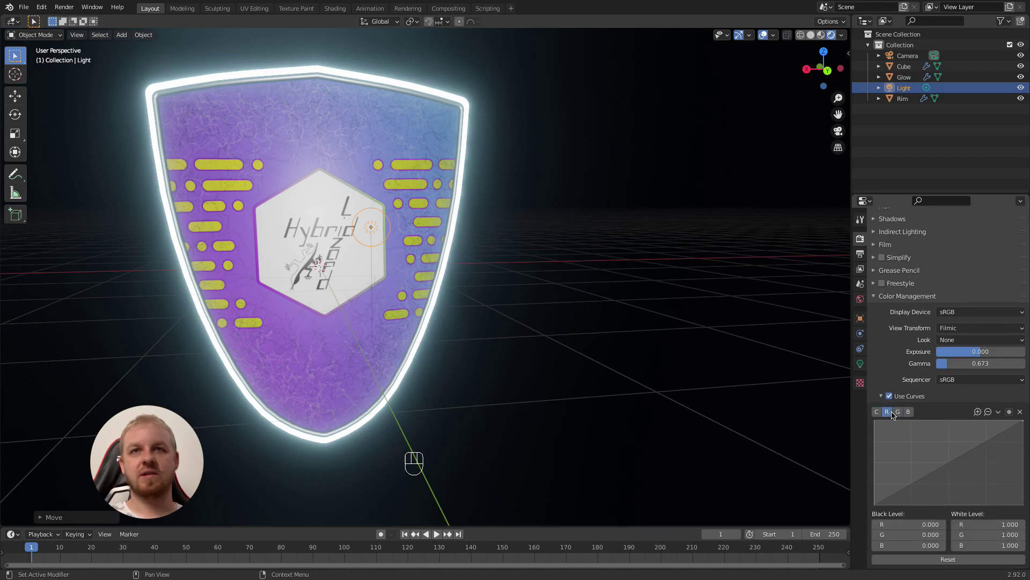
left_click_drag(945, 465, 991, 444)
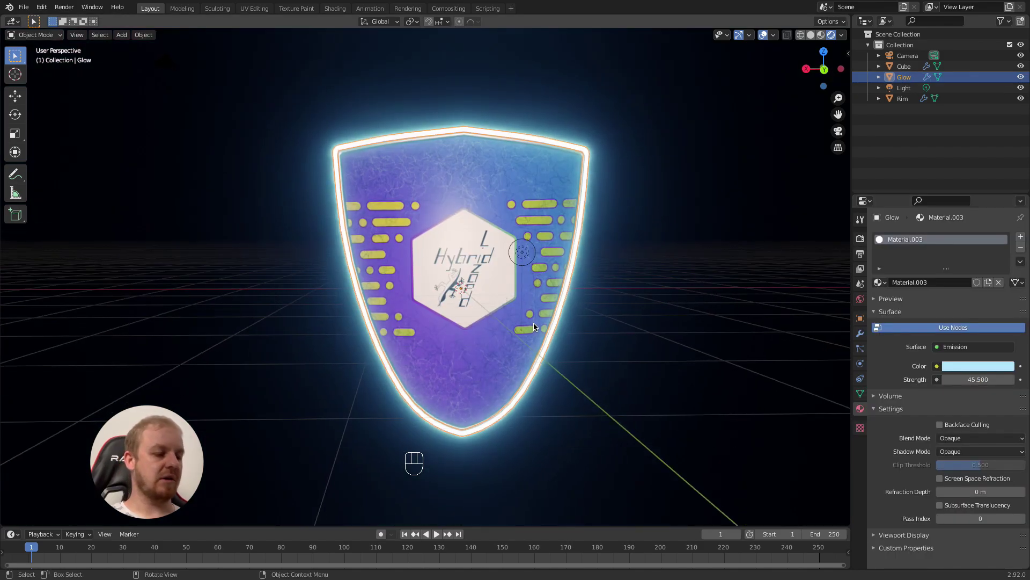
Hide the floor grid, X and Y axes, 3D cursor, motion paths, origins and extras in the viewport overlays.
middle_click_drag(530, 321, 509, 313, "shift")
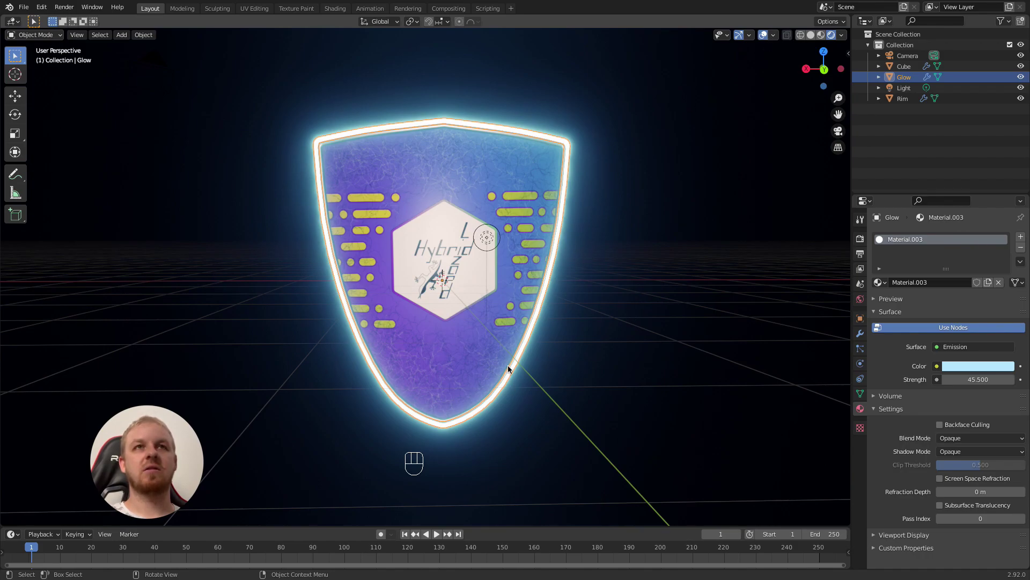
left_click(774, 36)
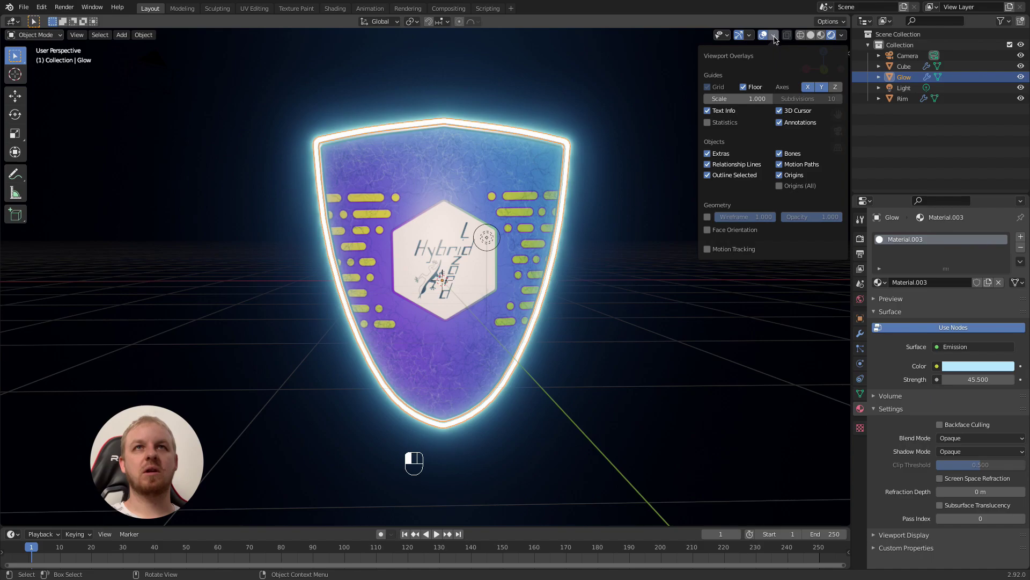
left_click(744, 86)
left_click(808, 87)
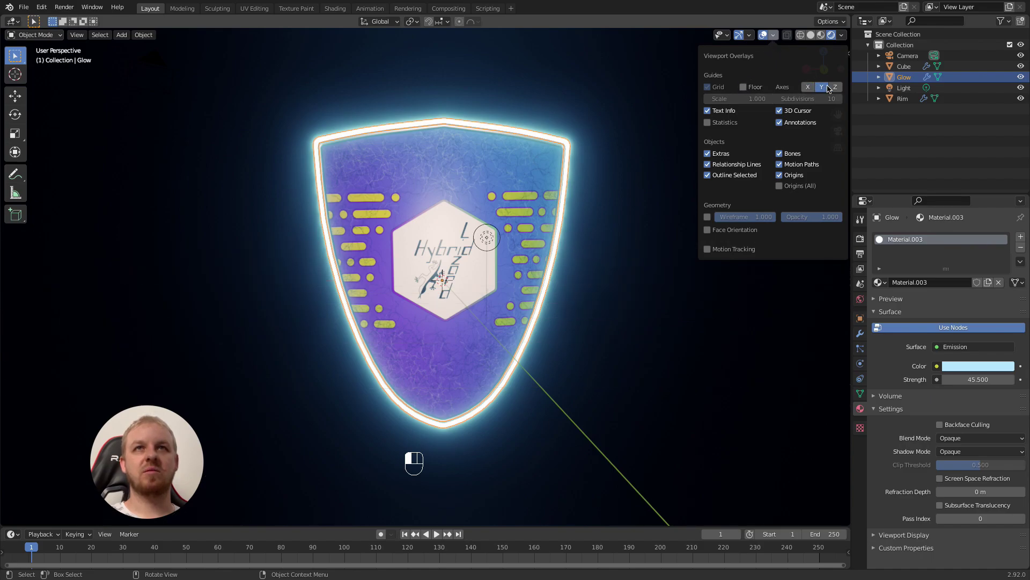
left_click(824, 88)
left_click(779, 111)
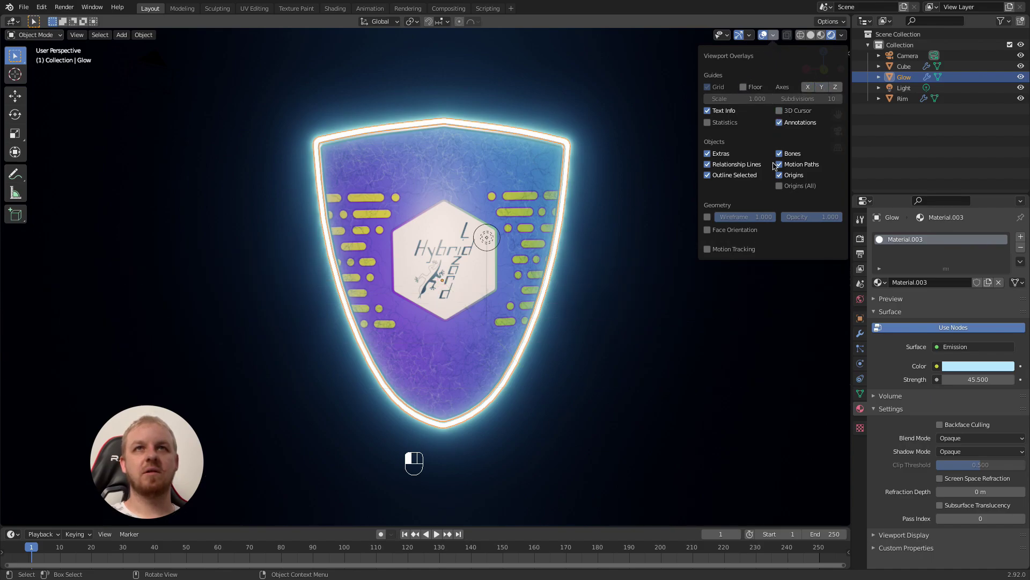
left_click(779, 164)
left_click(779, 175)
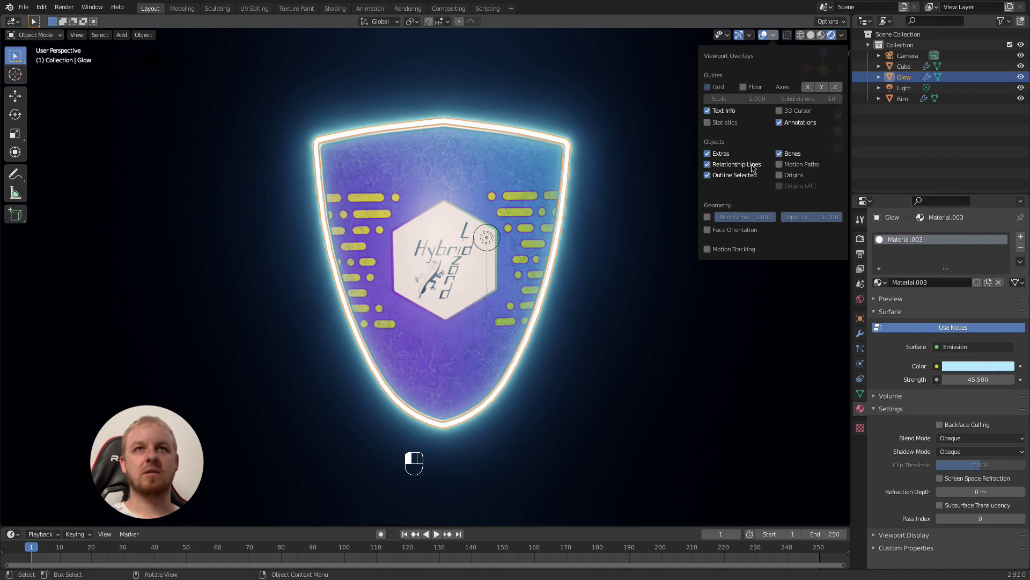
left_click(708, 154)
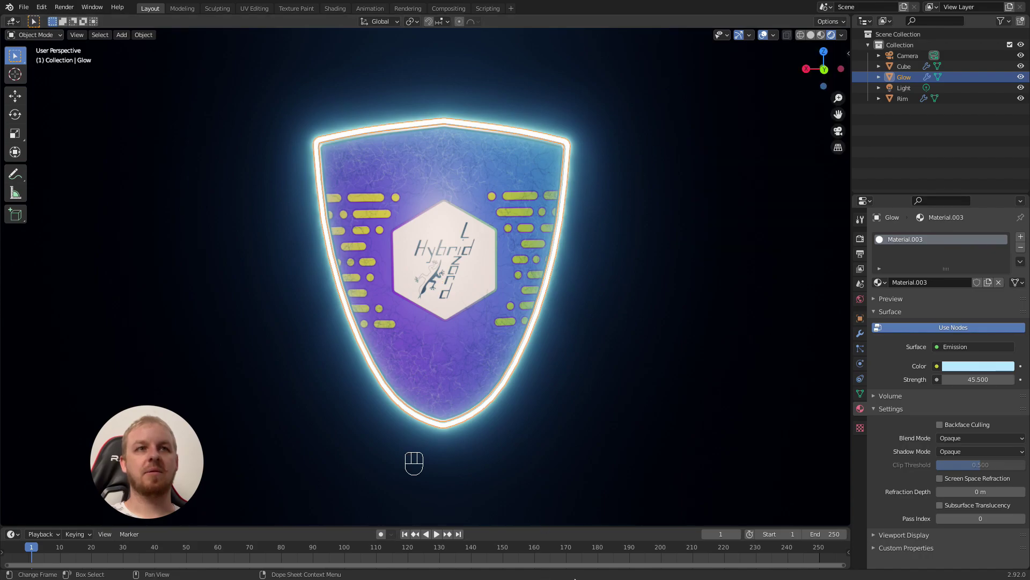
Turn off the Outline Selected viewport overlay so the glowing rim has no selection outline.
mouse_move(648, 285)
middle_mouse_down()
mouse_move(621, 301)
mouse_move(611, 290)
mouse_move(621, 281)
mouse_move(710, 283)
mouse_move(667, 278)
middle_mouse_up()
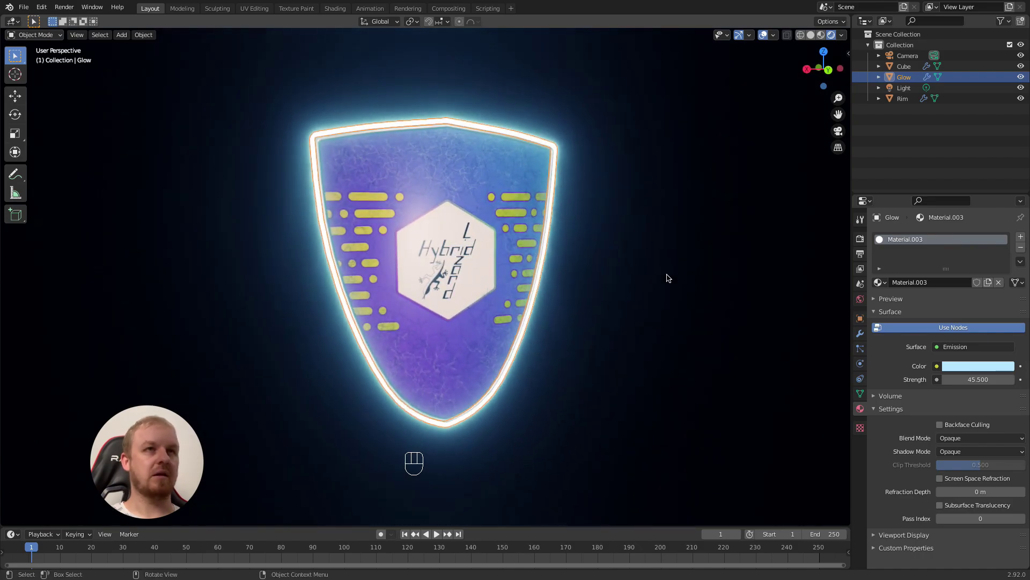
left_click(773, 35)
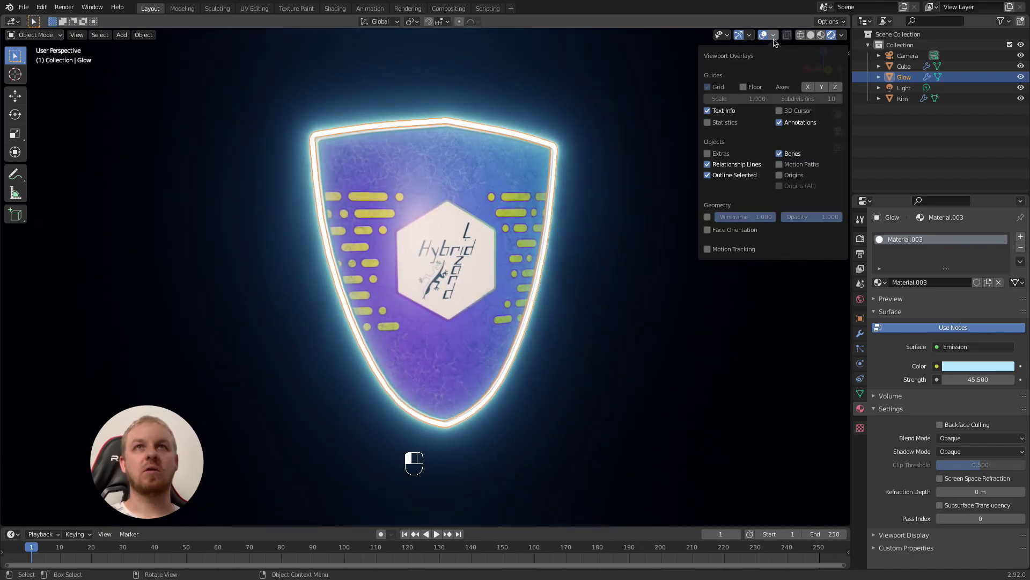
left_click(720, 177)
Render an image of the shield from a near-frontal viewport angle, inspect it and close the render window.
mouse_move(623, 391)
middle_mouse_down()
mouse_move(548, 411)
mouse_move(639, 389)
mouse_move(623, 391)
middle_mouse_up()
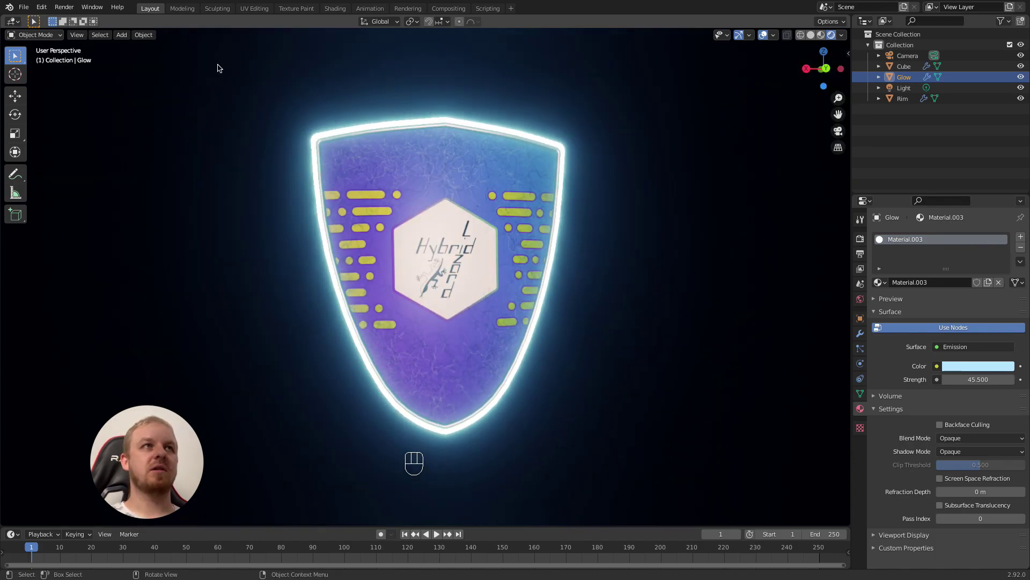
left_click(86, 38)
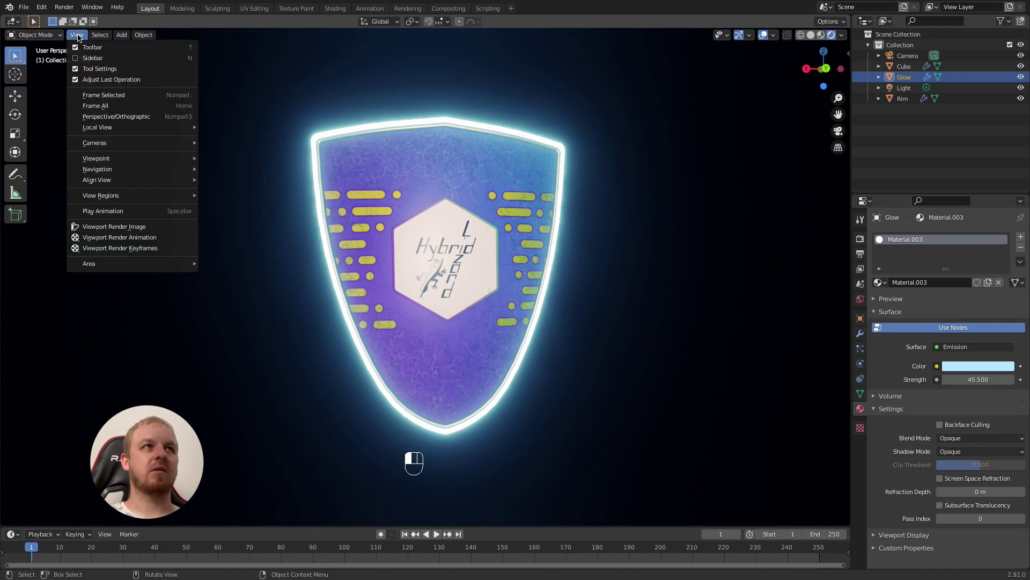
left_click(111, 227)
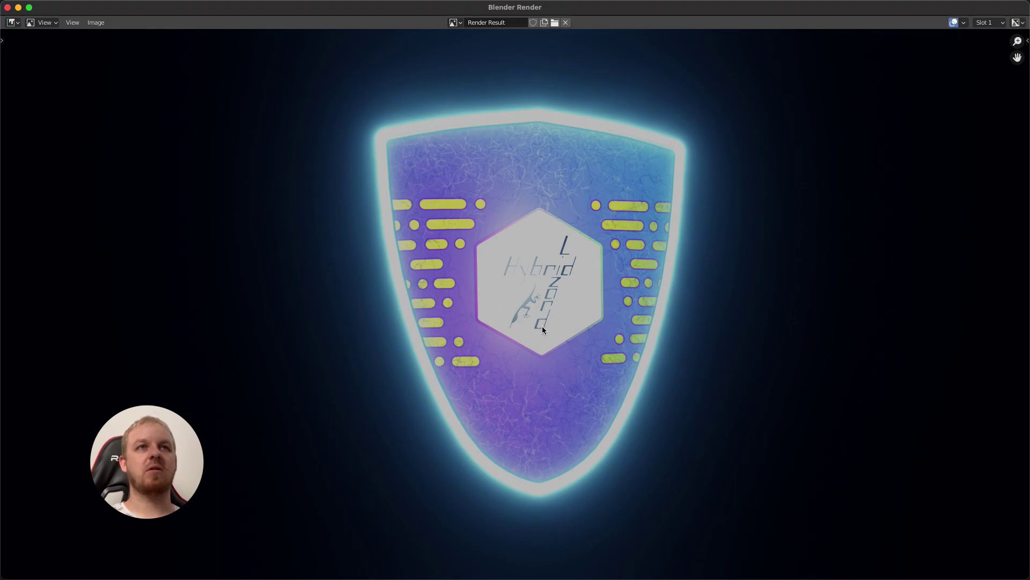
key("Escape")
middle_click_drag(557, 302, 526, 319)
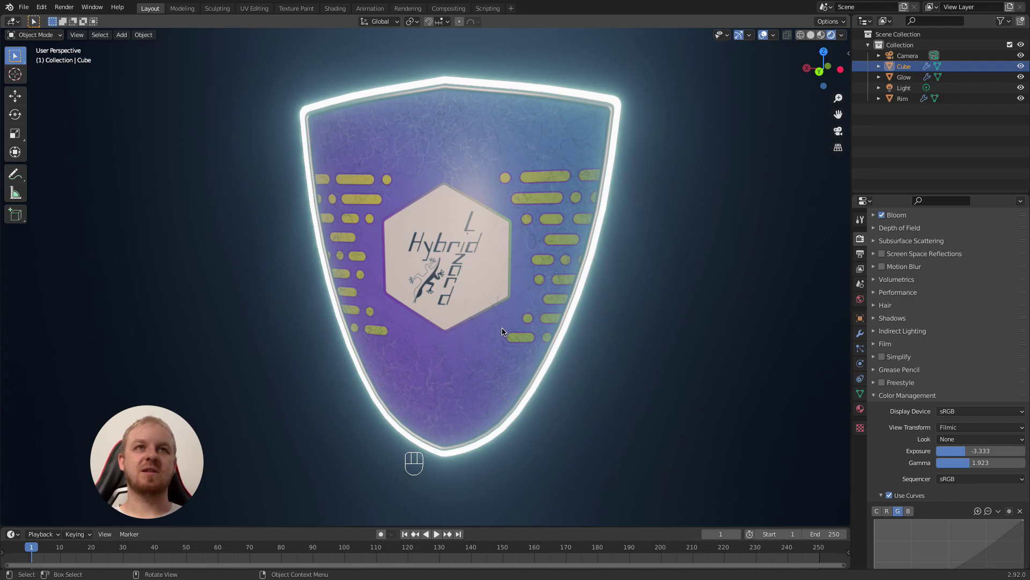
middle_click_drag(516, 405, 484, 394)
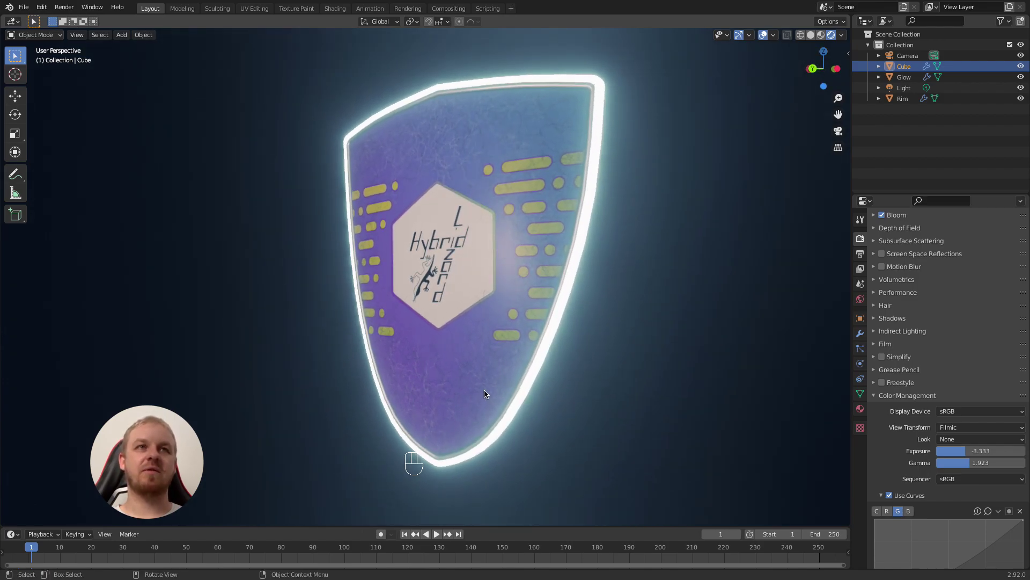